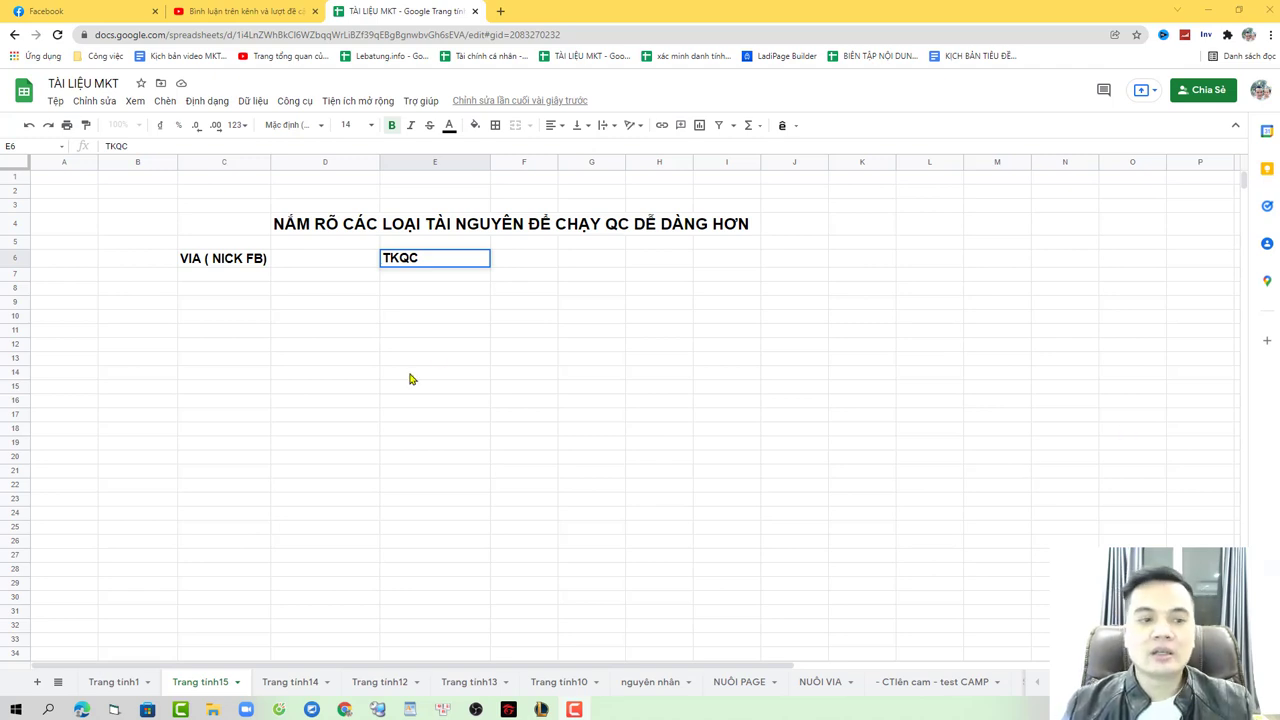
# Step: Enter 'NGƯỜI LÁI XE' in cell C8 and 'PHƯƠNG TIỆN' in cell E8
pyautogui.click(183, 291)
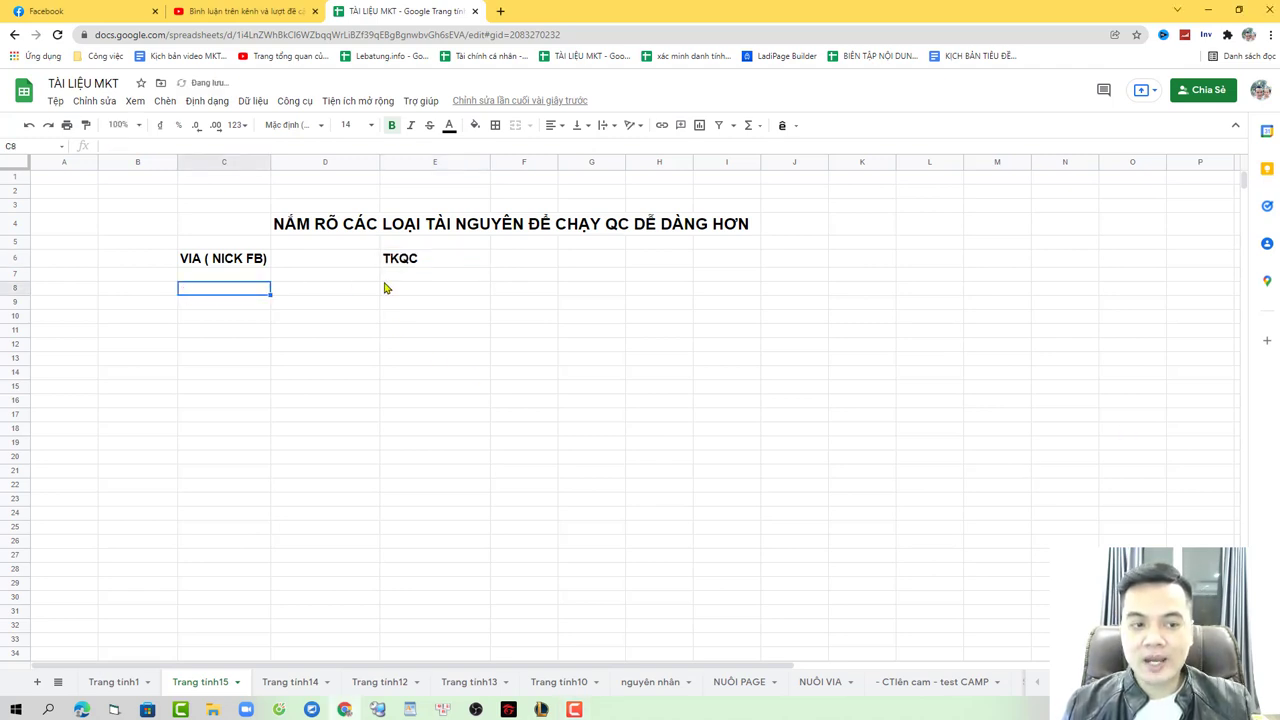
pyautogui.click(443, 288)
pyautogui.click(197, 296)
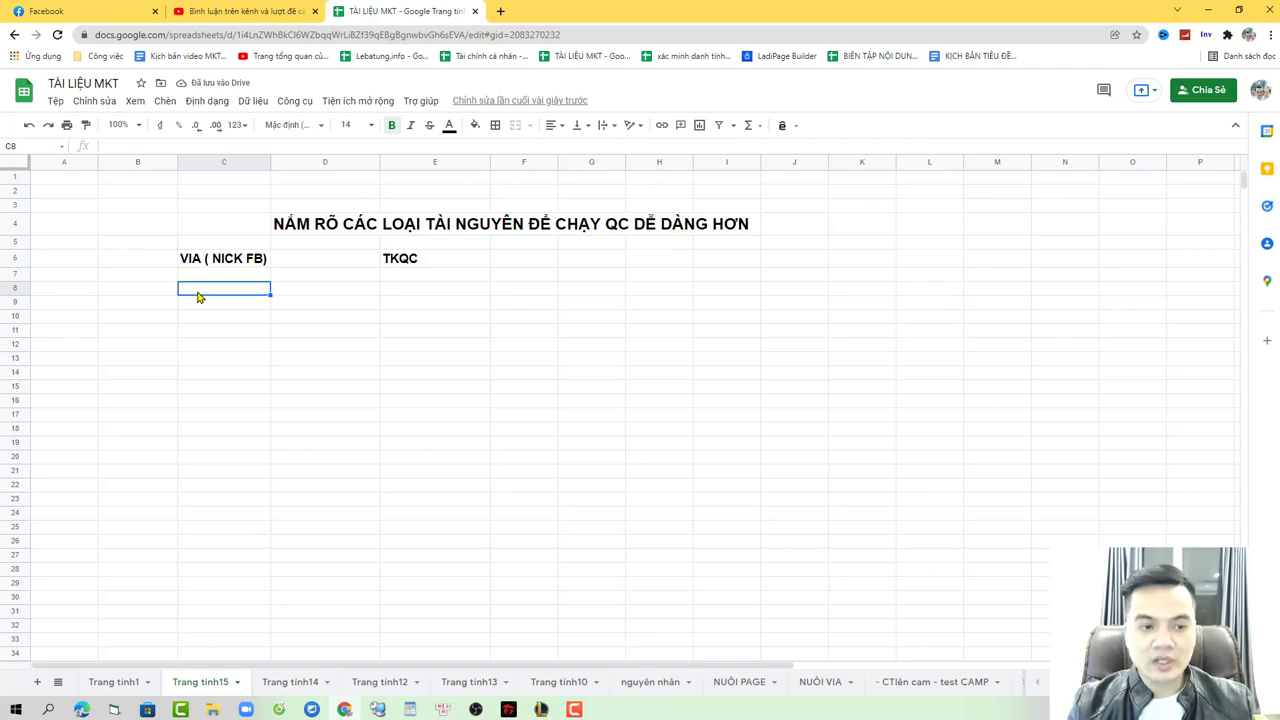
pyautogui.write('NGƯỜI LÁI')
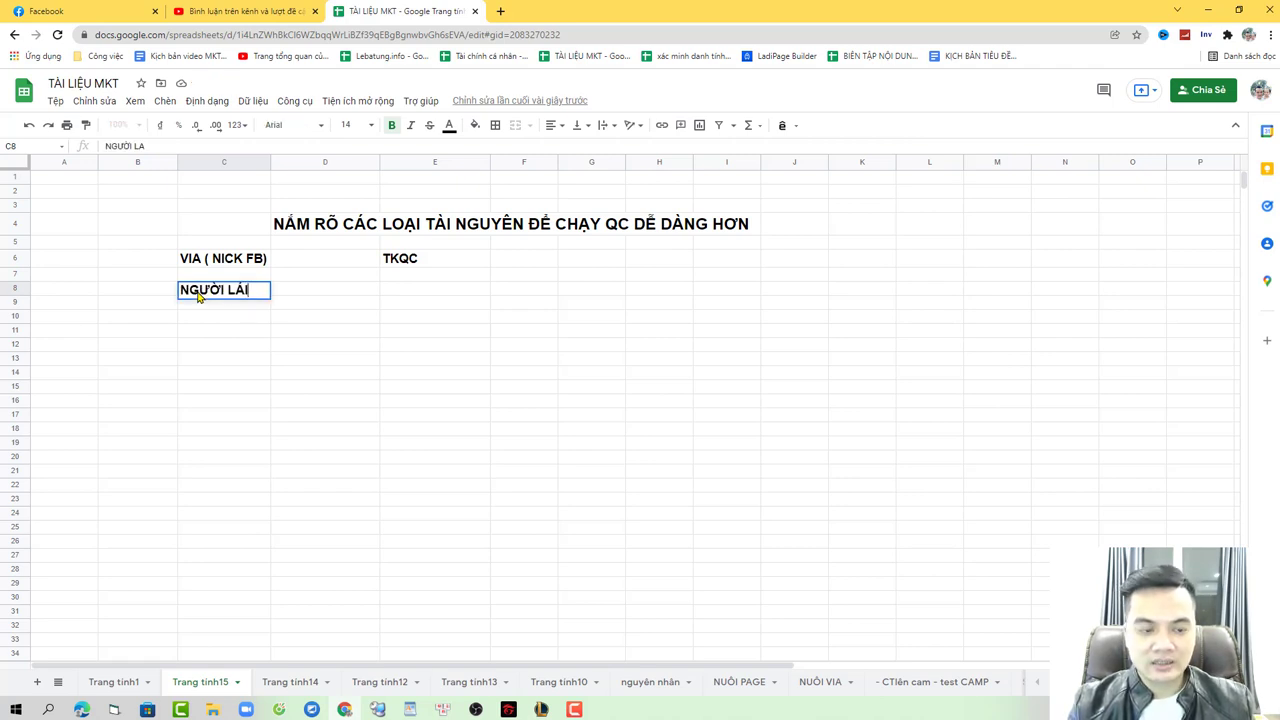
pyautogui.write(' XE')
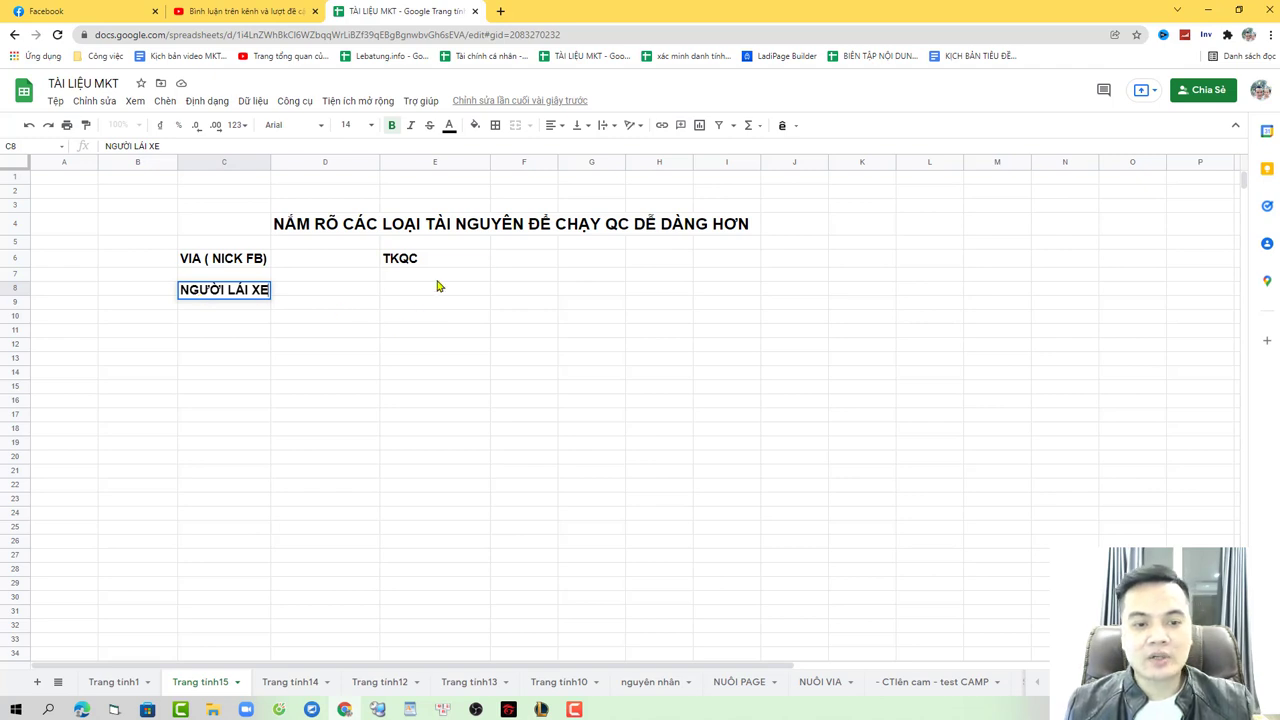
pyautogui.click(438, 288)
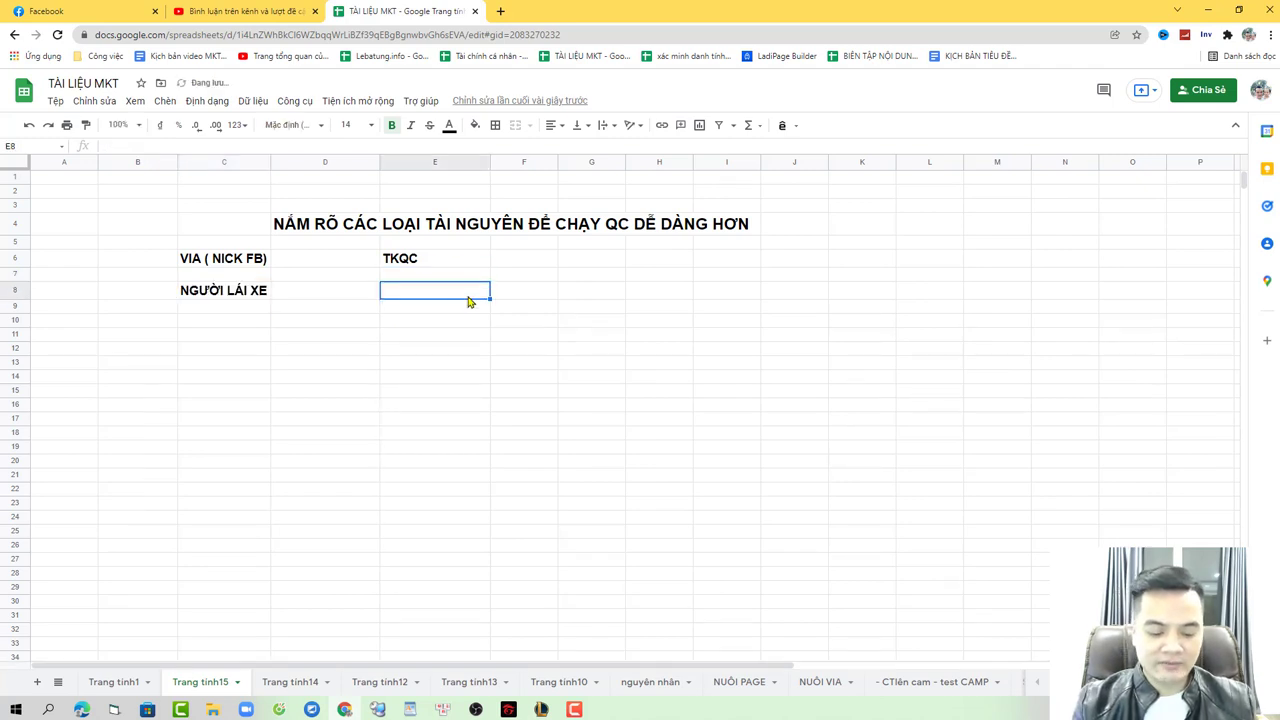
pyautogui.write('PHƯƠNG TIỆN')
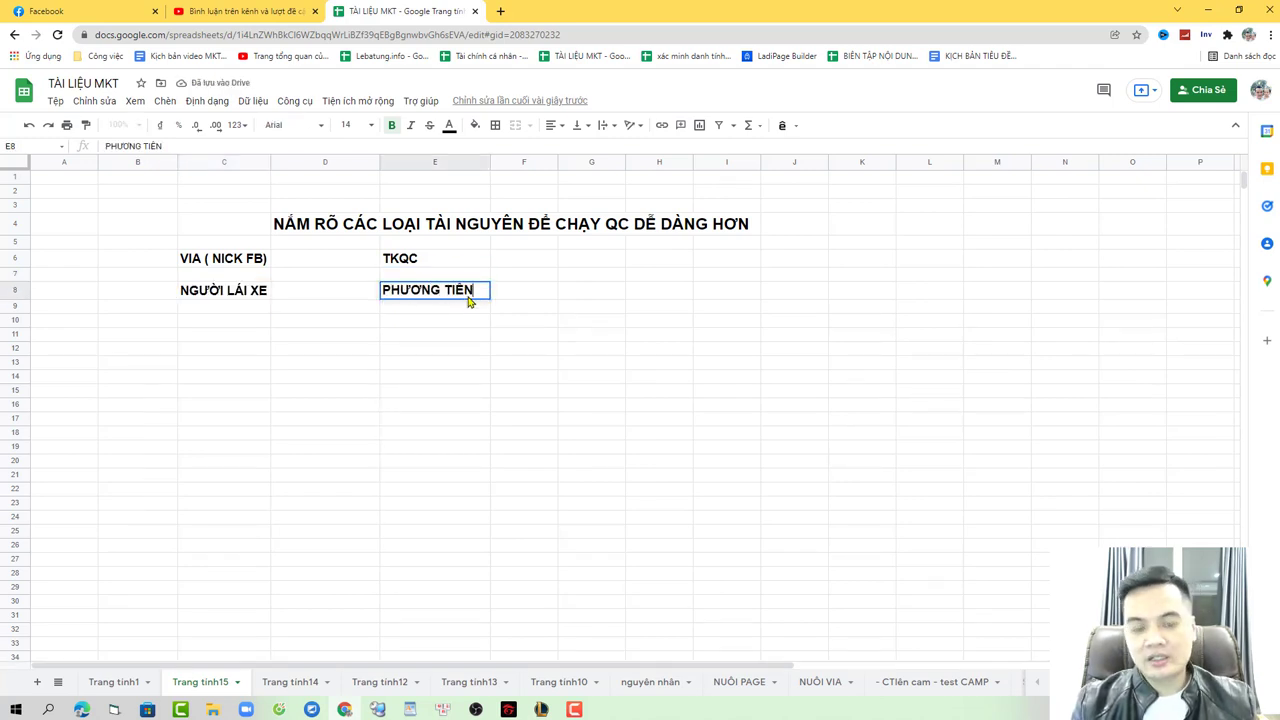
pyautogui.press('Return')
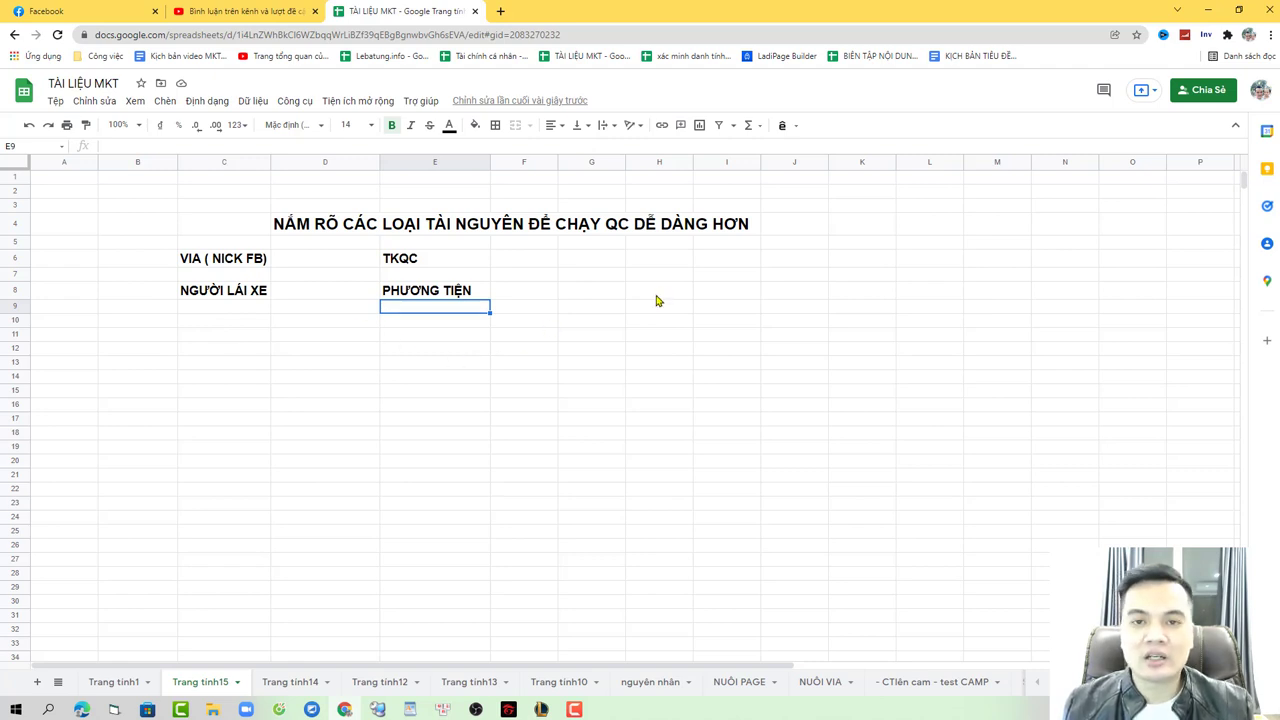
# Step: Open Facebook Account Quality in another Chrome profile and copy its page address
pyautogui.click(512, 363)
pyautogui.click(437, 266)
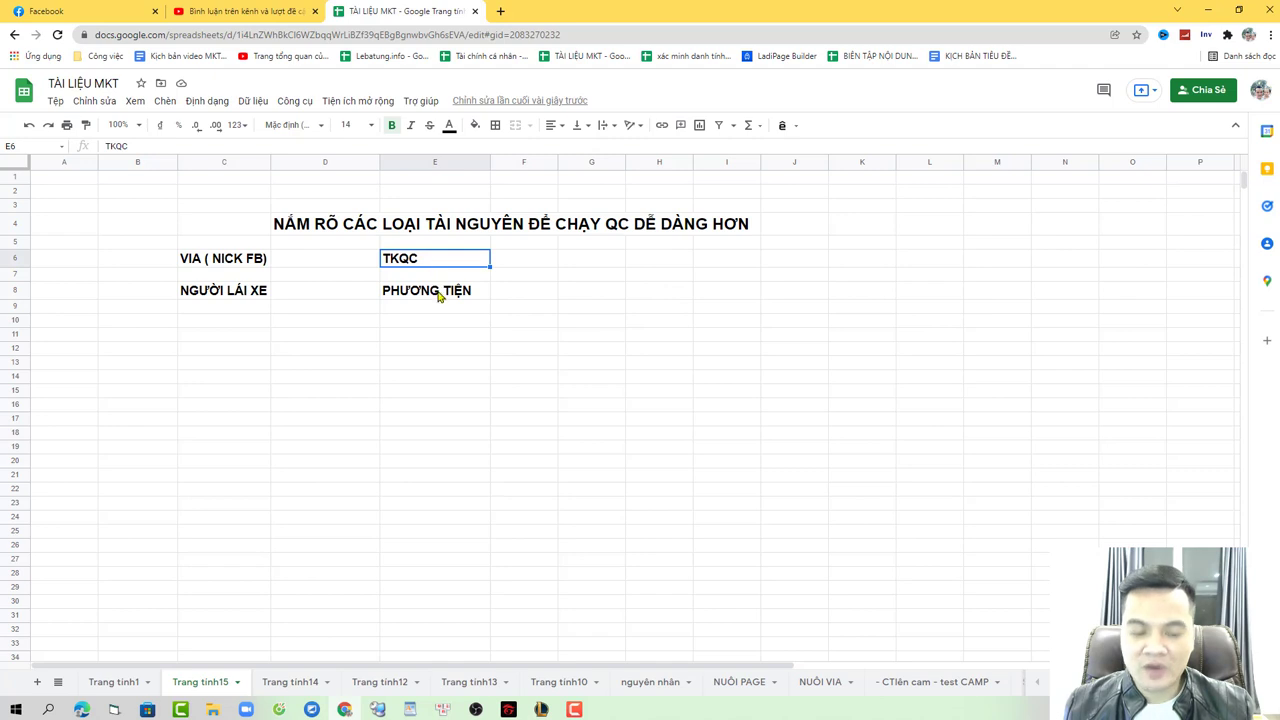
pyautogui.click(439, 300)
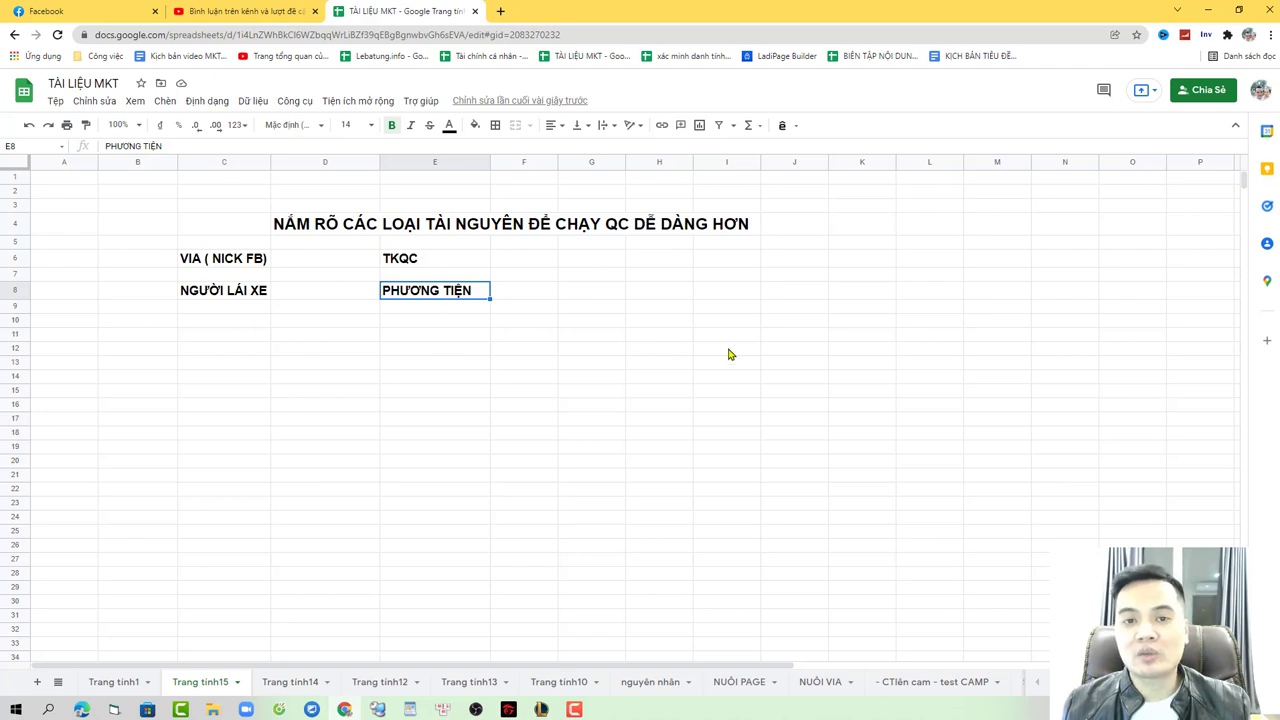
pyautogui.click(1249, 35)
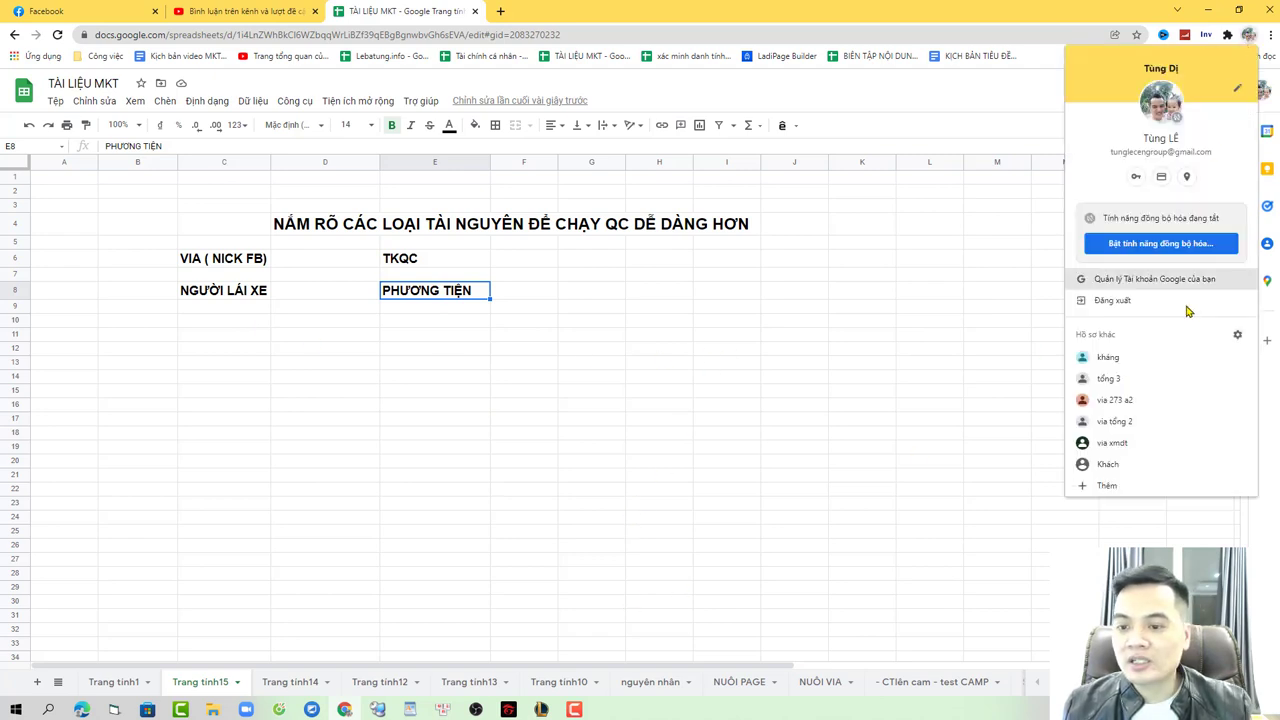
pyautogui.click(1153, 404)
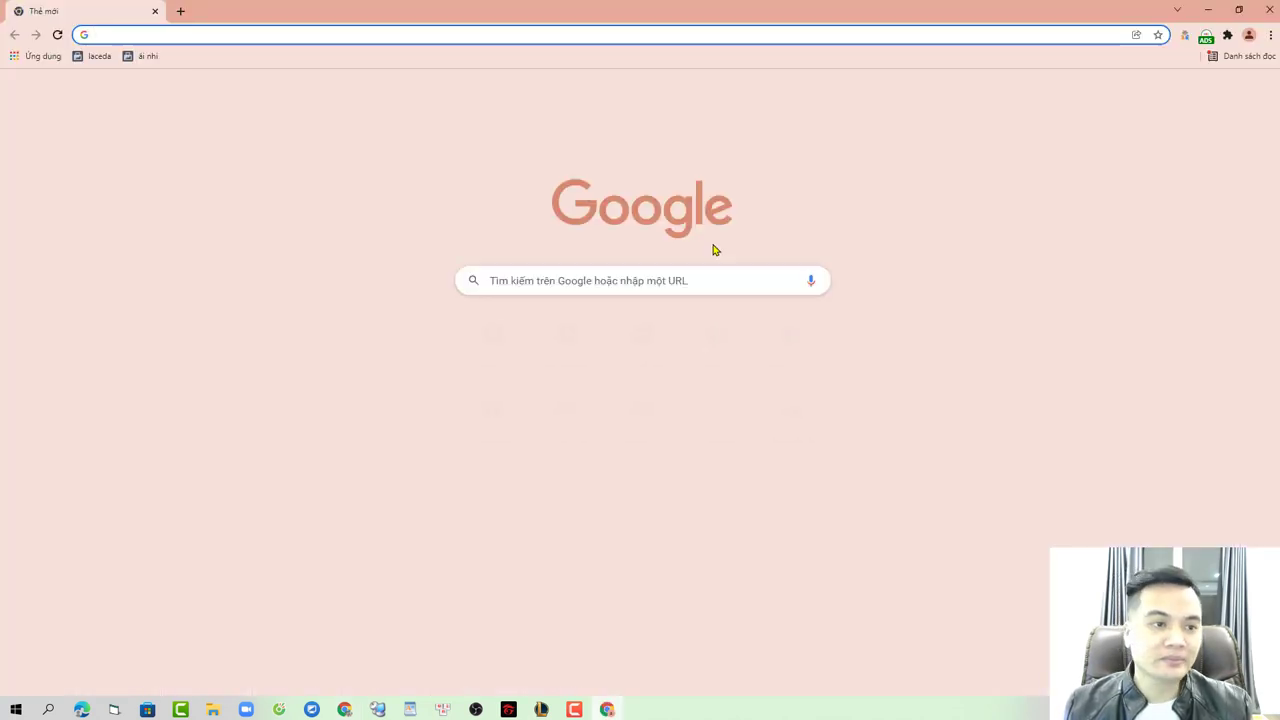
pyautogui.click(645, 348)
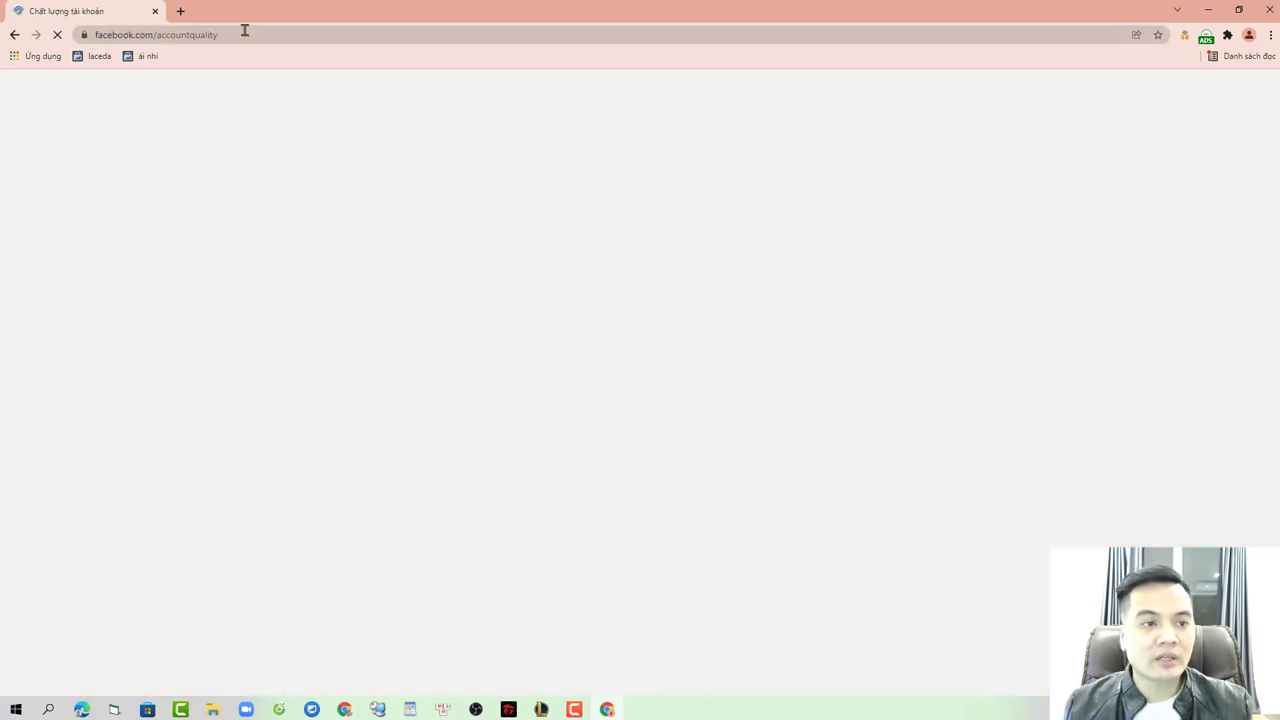
pyautogui.click(243, 33)
pyautogui.hotkey('ctrl', 'c')
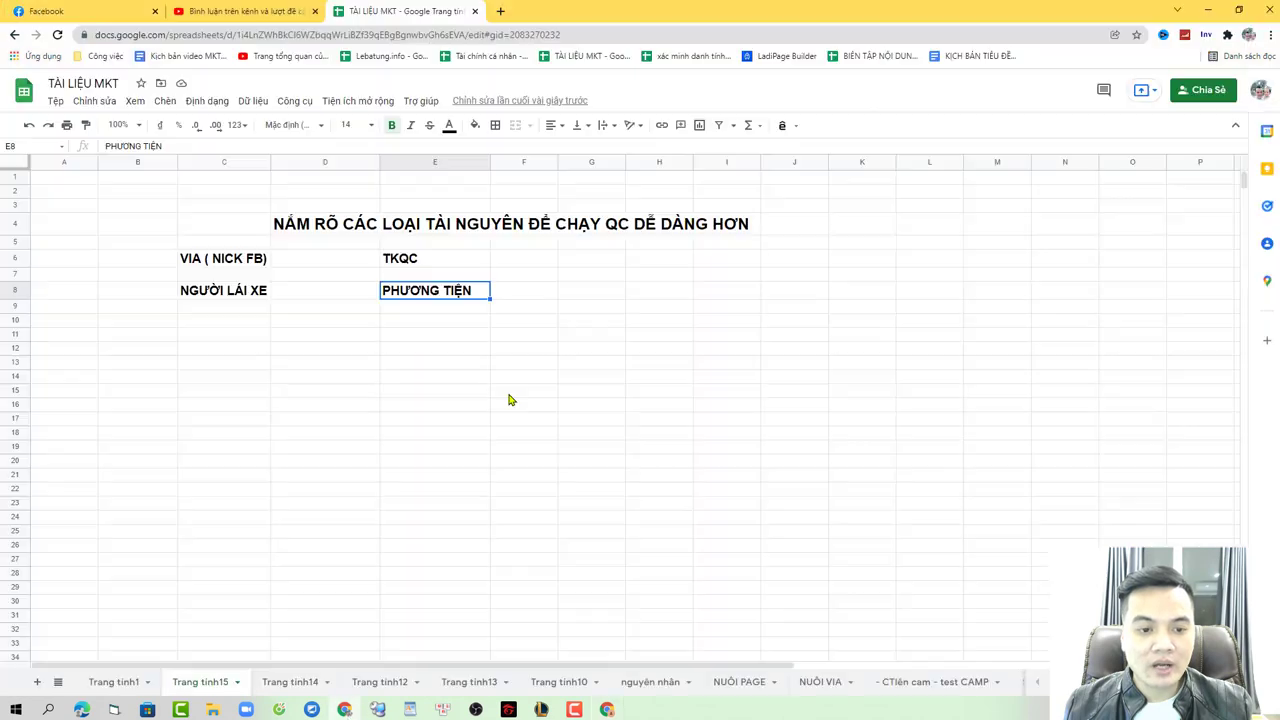
pyautogui.click(350, 707)
pyautogui.click(366, 339)
pyautogui.hotkey('ctrl', 'v')
pyautogui.click(452, 396)
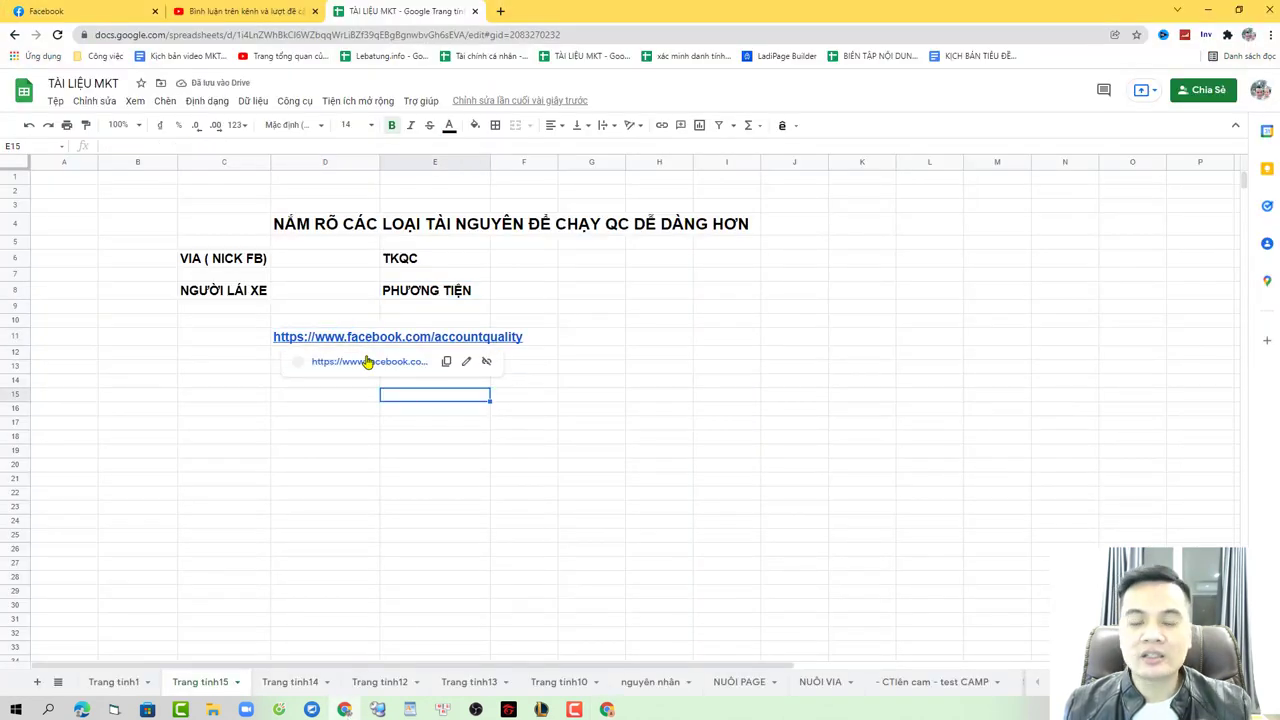
pyautogui.click(696, 398)
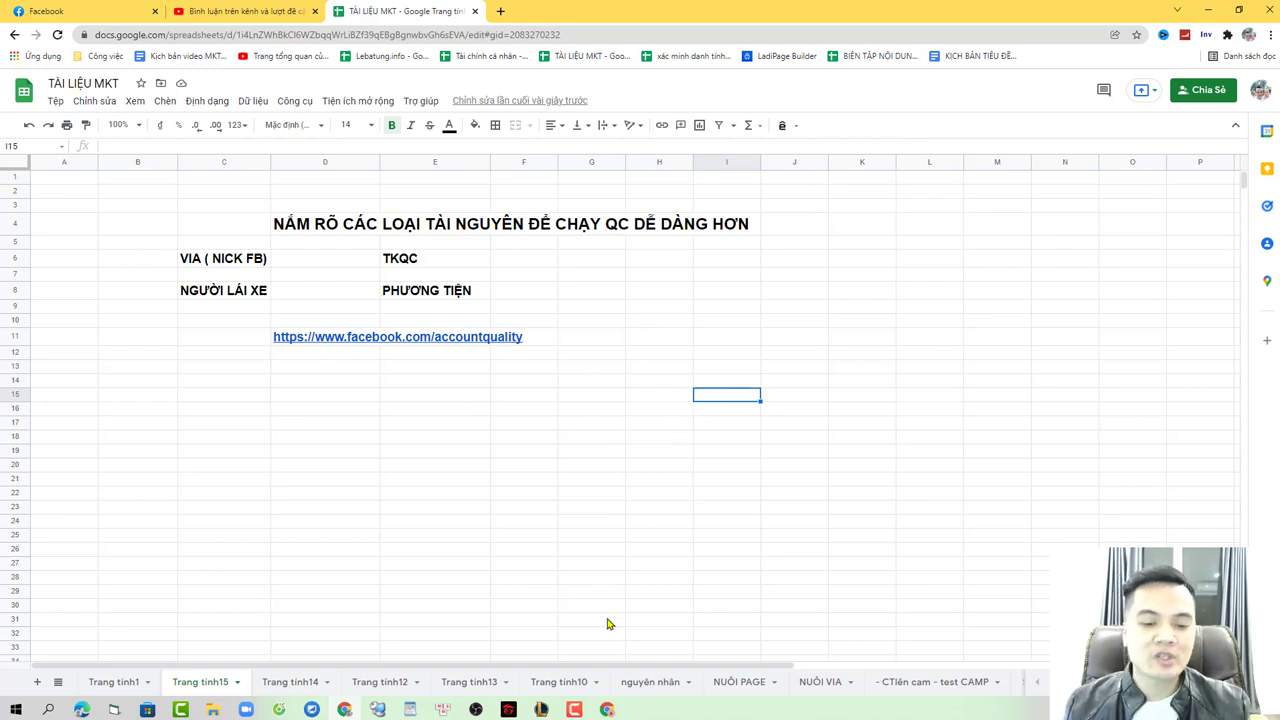
pyautogui.click(608, 709)
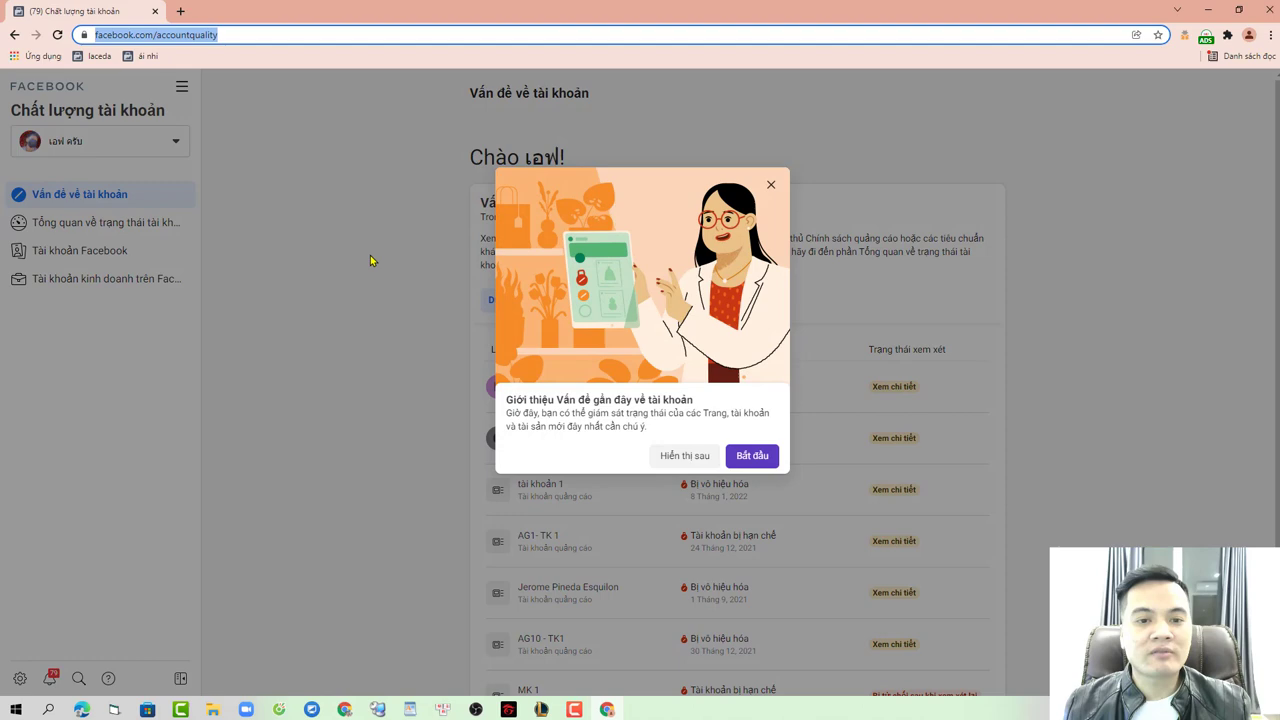
# Step: Dismiss the Account Quality welcome dialog and point out the recent account issues
pyautogui.click(1037, 117)
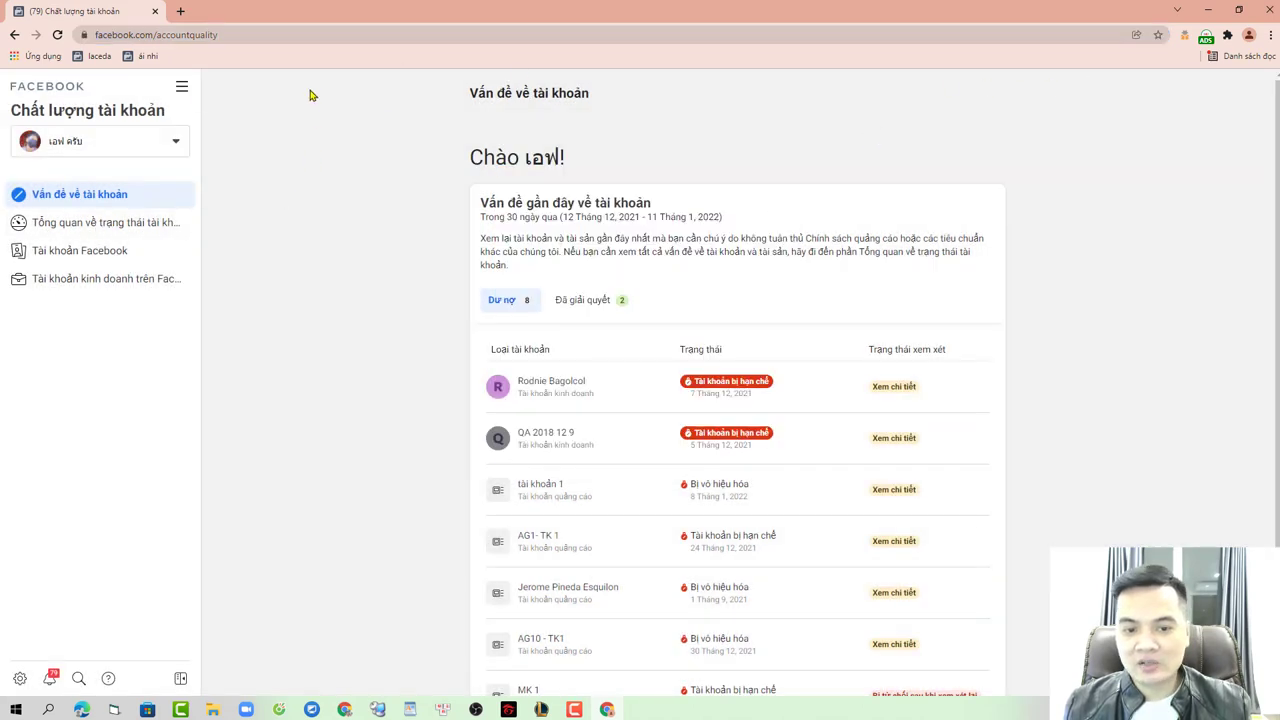
pyautogui.moveTo(309, 91); pyautogui.dragTo(1100, 457)
pyautogui.click(1168, 317)
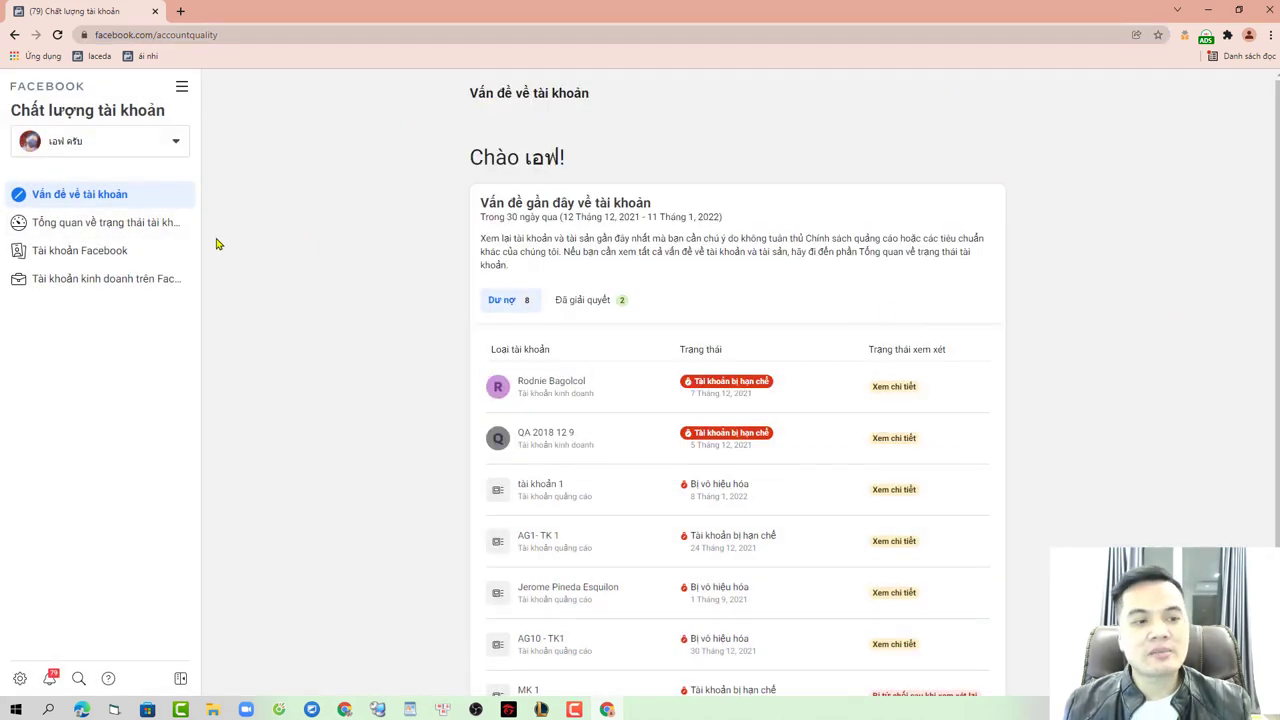
# Step: Review the Tổng quan về trạng thái tài khoản cards, then open the Facebook account's detail page
pyautogui.click(126, 222)
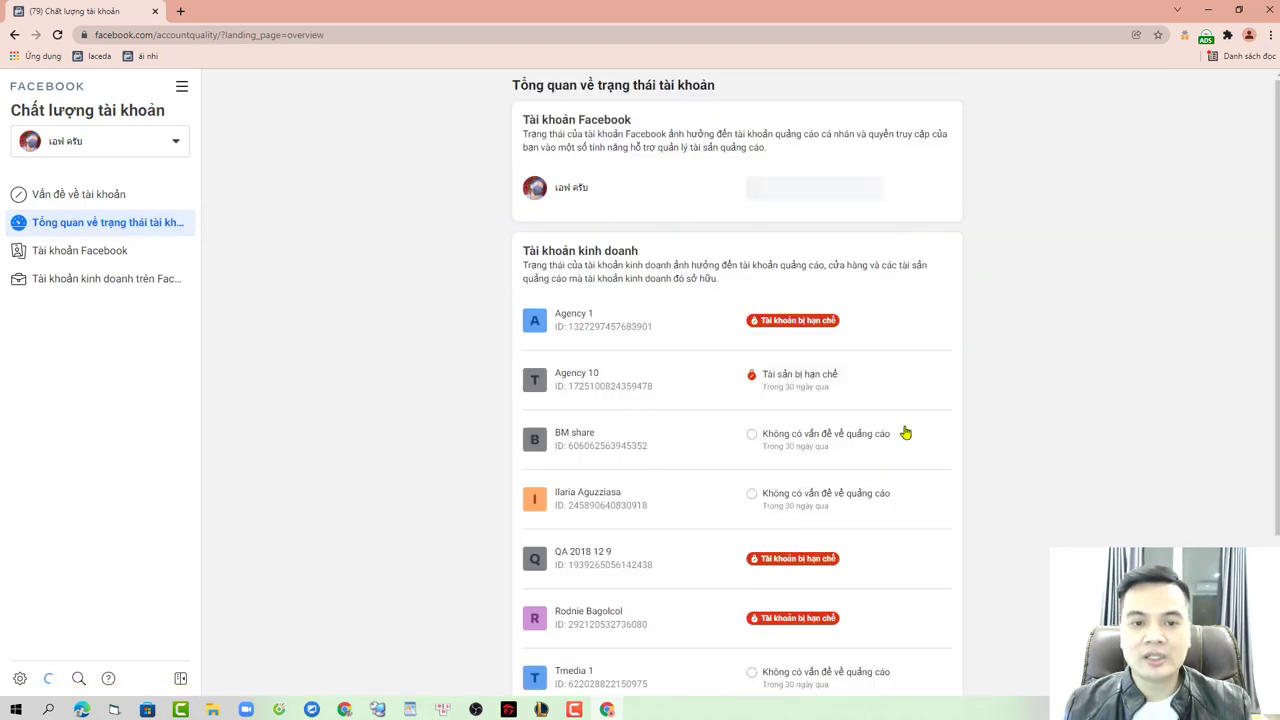
pyautogui.moveTo(454, 114); pyautogui.dragTo(818, 184)
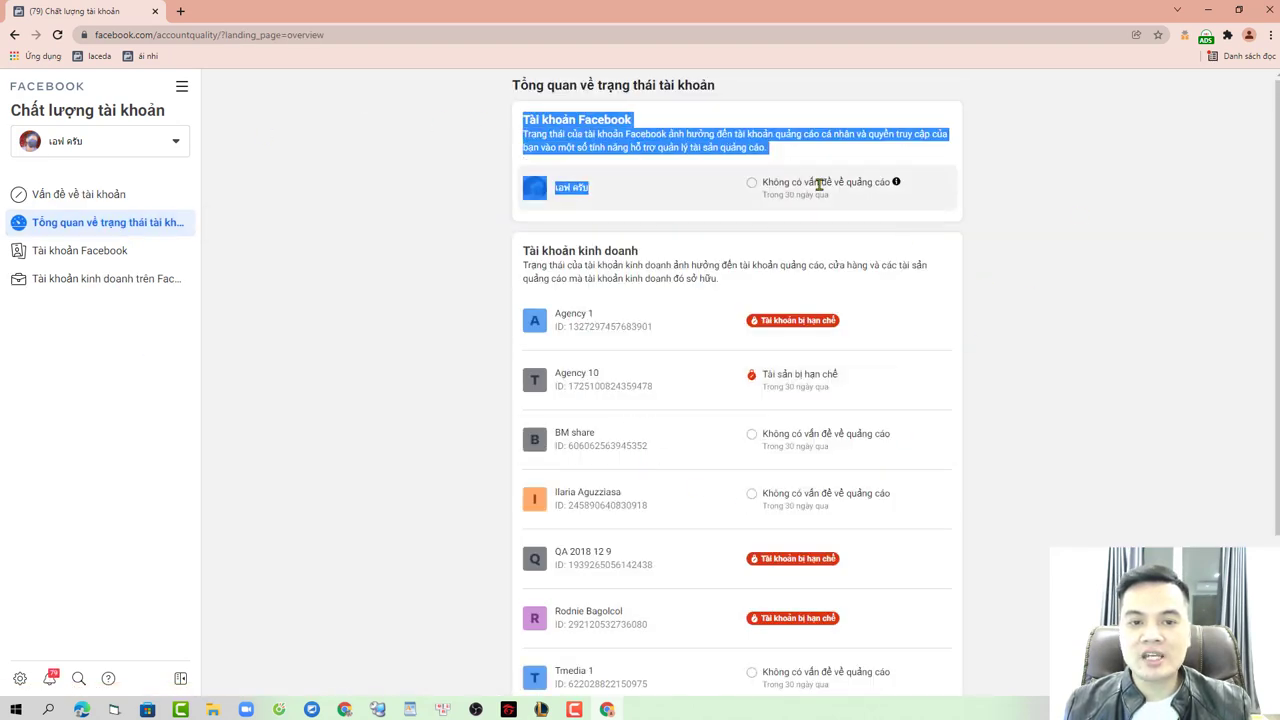
pyautogui.click(1071, 194)
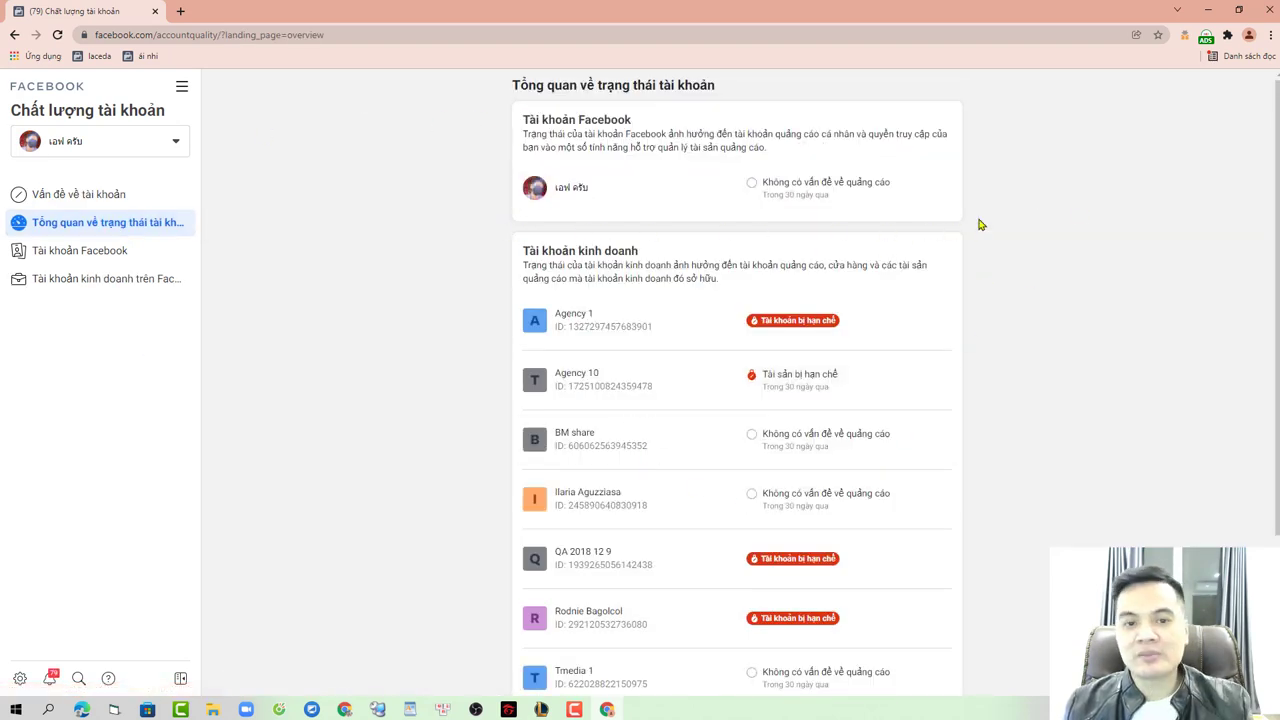
pyautogui.moveTo(980, 225); pyautogui.dragTo(1093, 225)
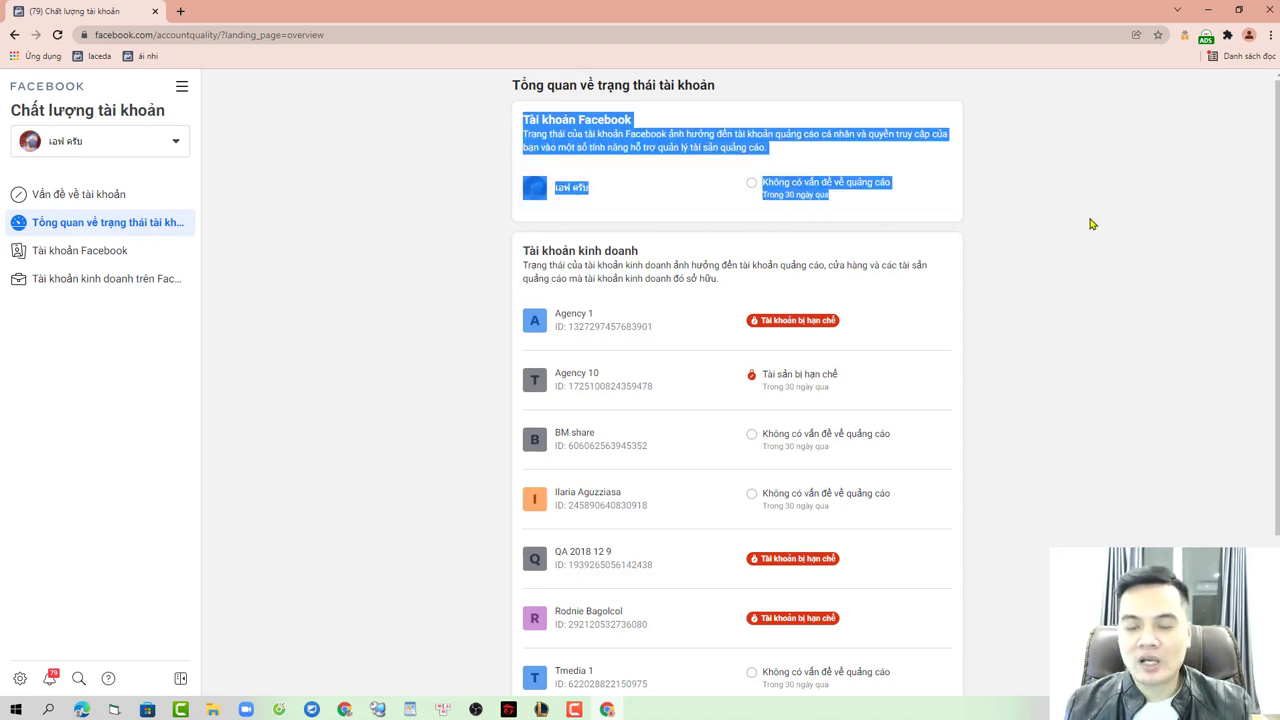
pyautogui.click(1093, 225)
pyautogui.moveTo(498, 251); pyautogui.dragTo(1123, 260)
pyautogui.click(1157, 262)
pyautogui.scroll(-2, 837, 340)
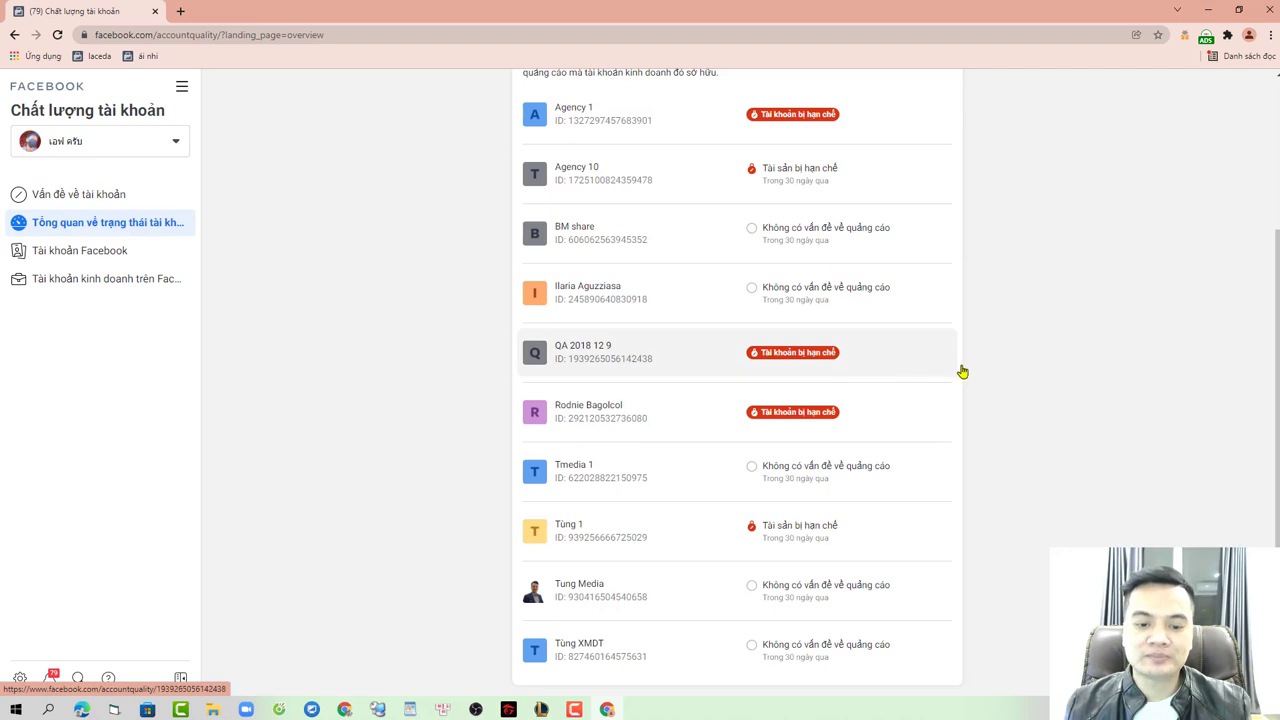
pyautogui.scroll(2, 1116, 365)
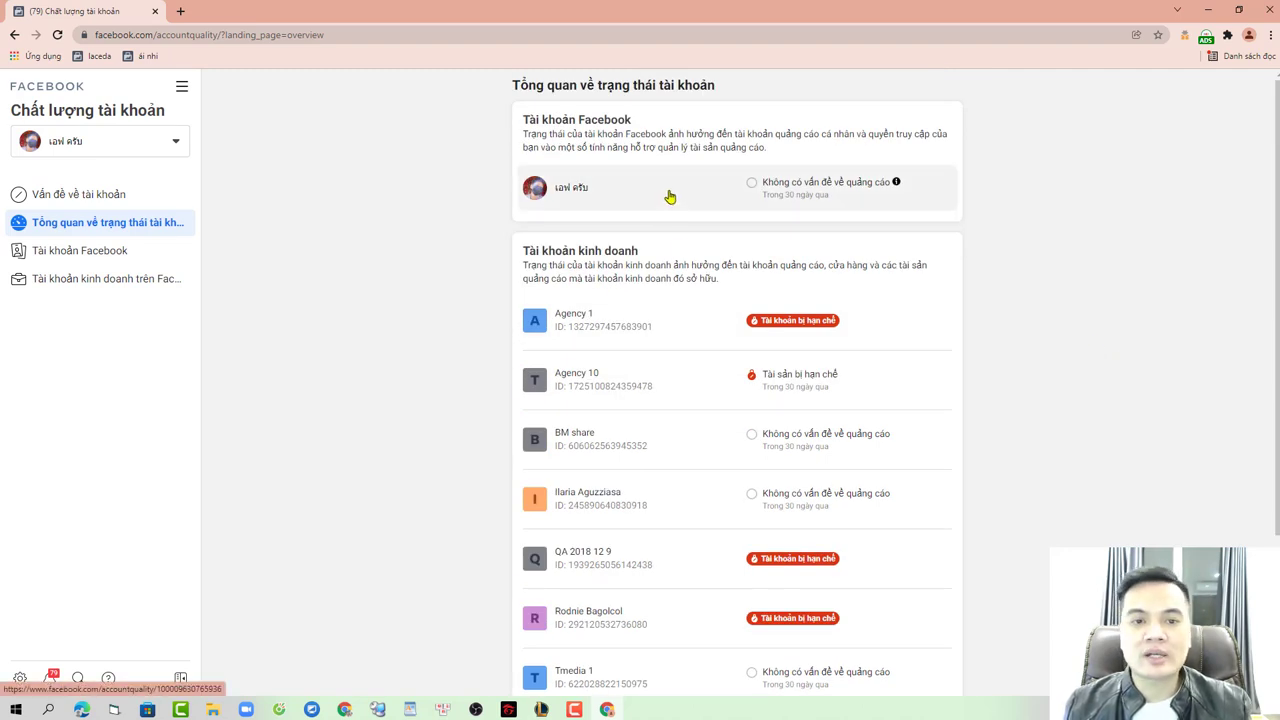
pyautogui.click(670, 197)
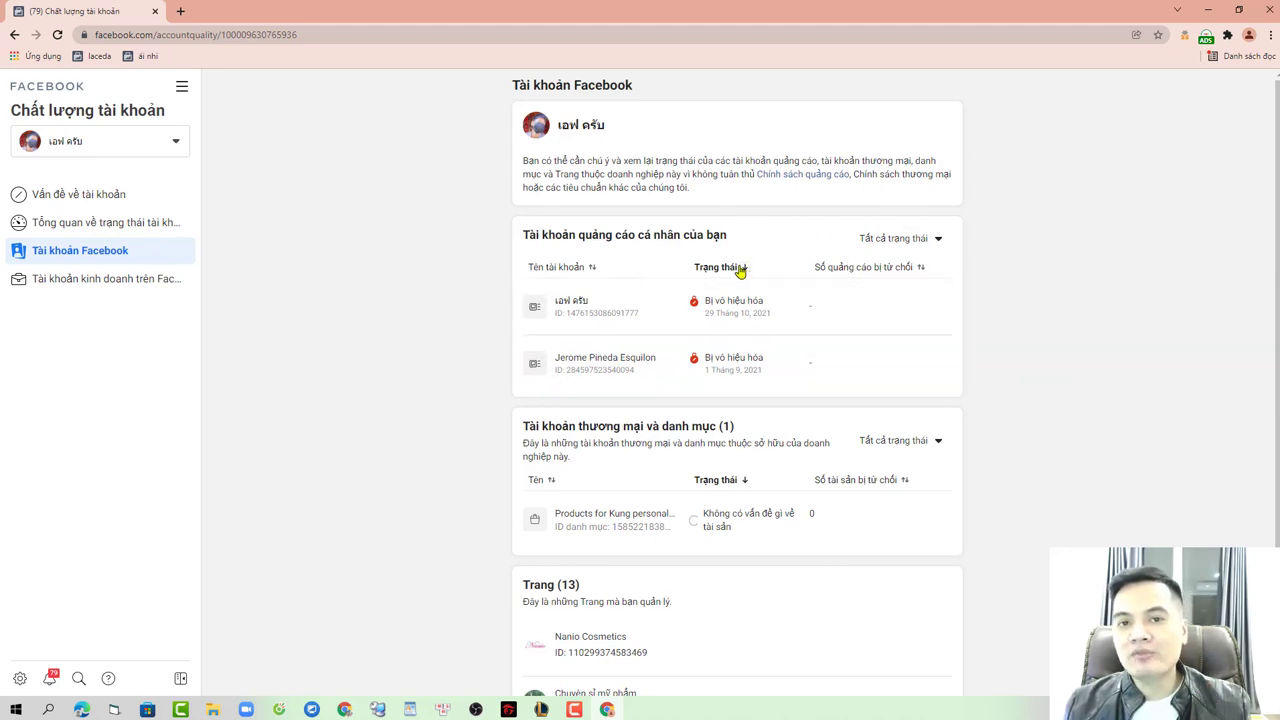
# Step: Highlight the account header, then scroll through its two disabled ad accounts, catalog and 13 Pages
pyautogui.moveTo(452, 86)
pyautogui.mouseDown()
pyautogui.moveTo(797, 161)
pyautogui.moveTo(726, 214)
pyautogui.moveTo(474, 91)
pyautogui.mouseUp()
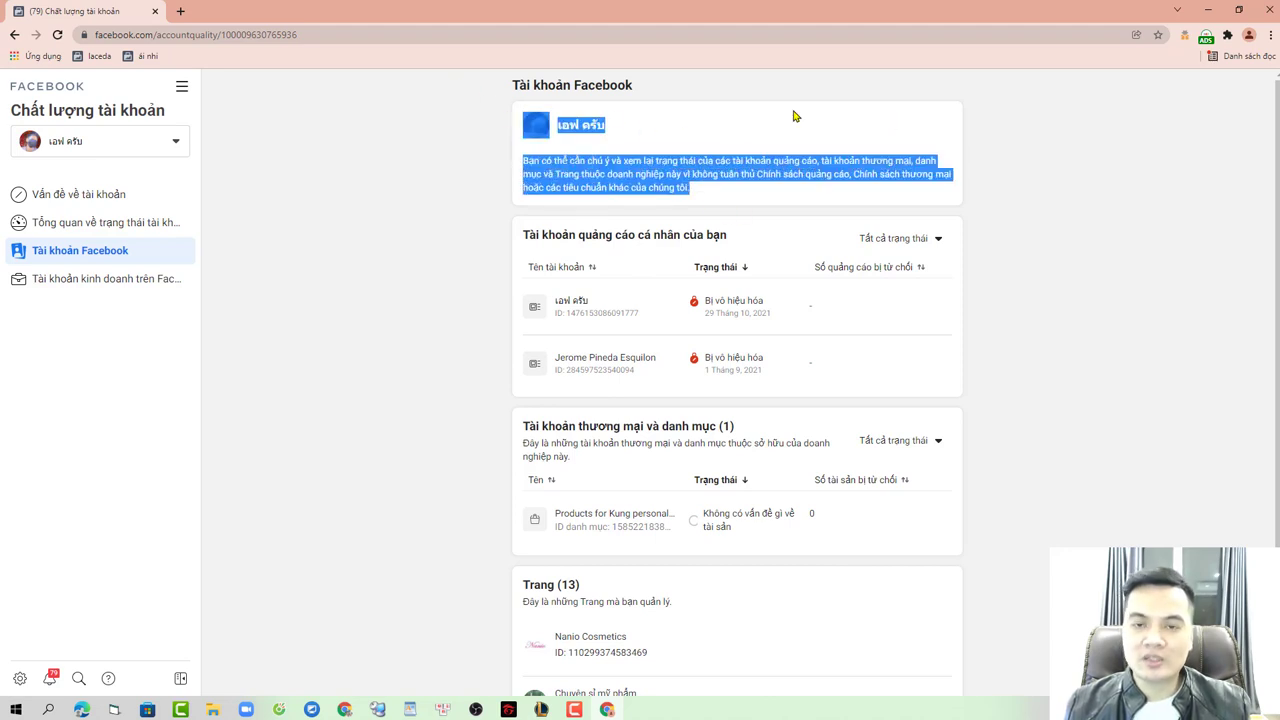
pyautogui.click(786, 143)
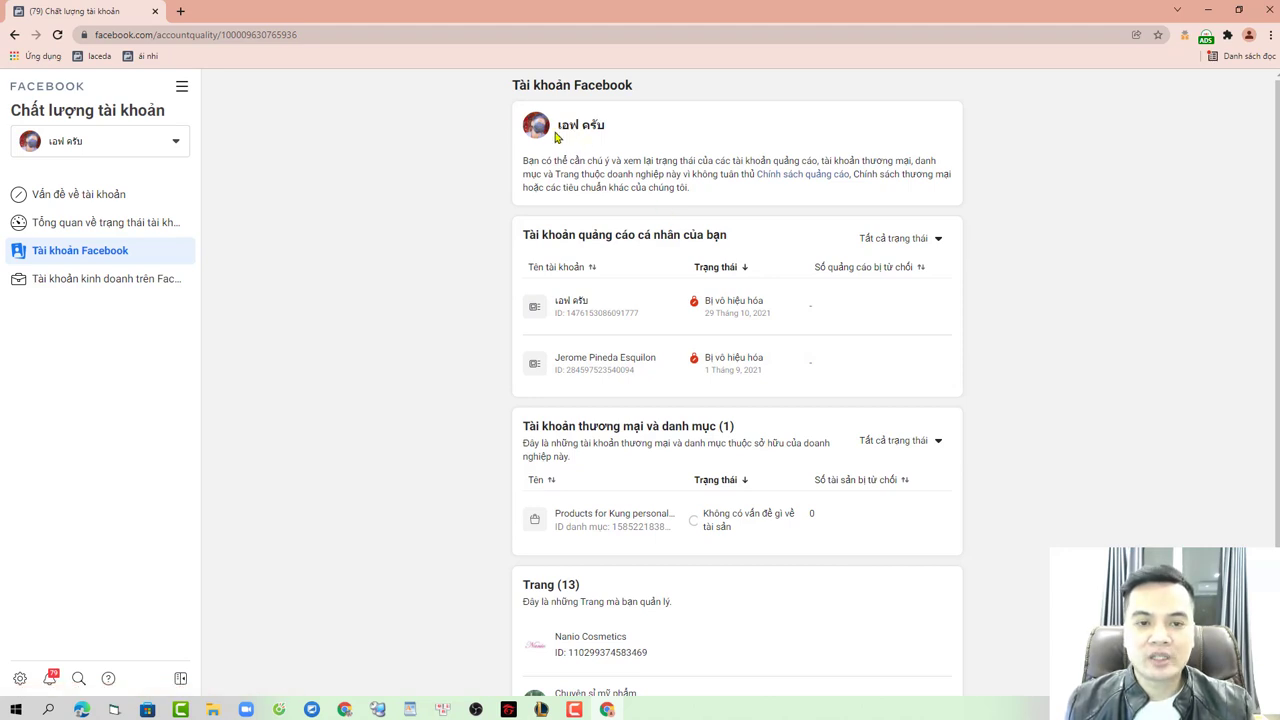
pyautogui.moveTo(561, 141); pyautogui.dragTo(625, 145)
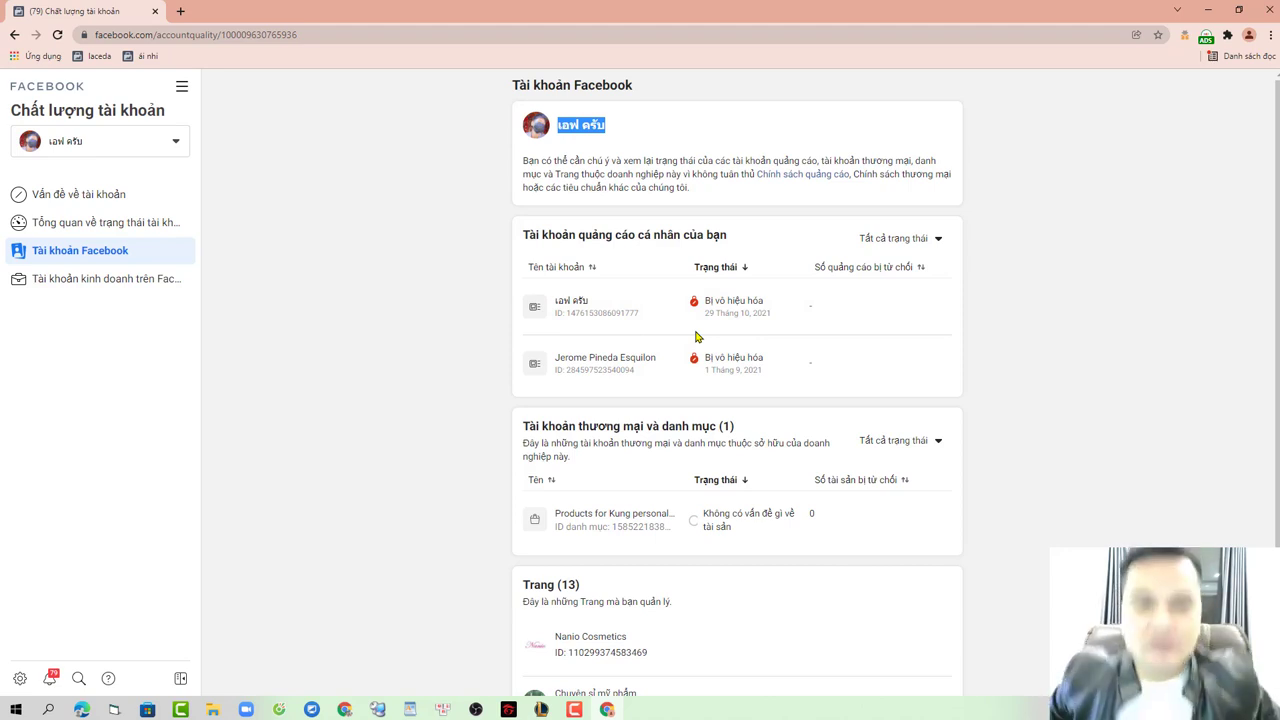
pyautogui.click(903, 316)
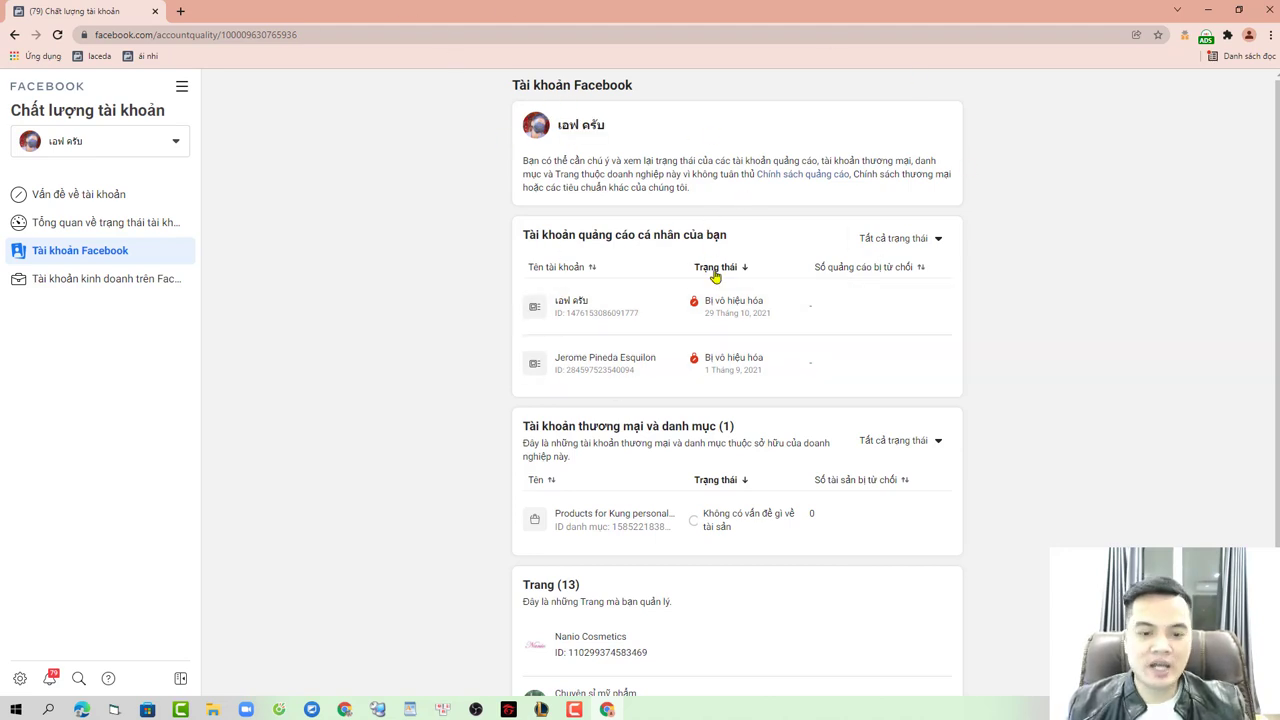
pyautogui.scroll(-1, 760, 310)
# Step: Check a business account's quality details from the status overview, then return to the overview
pyautogui.click(140, 222)
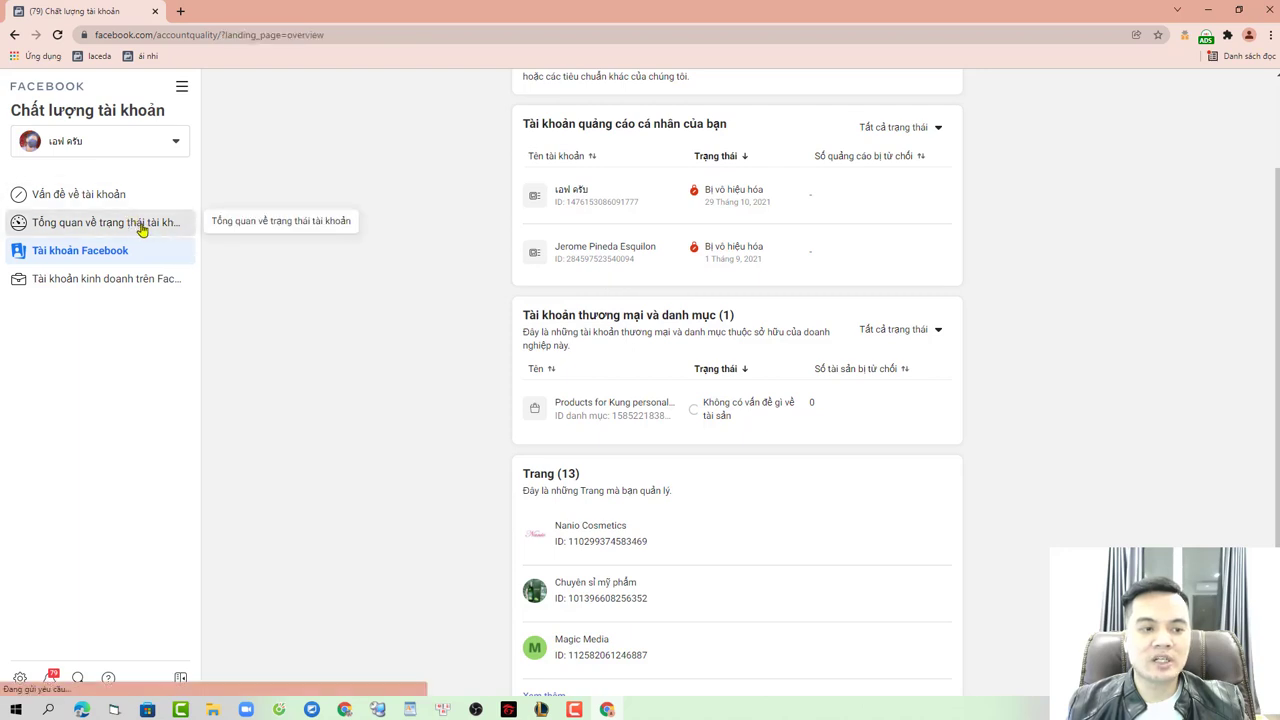
pyautogui.scroll(-2, 710, 500)
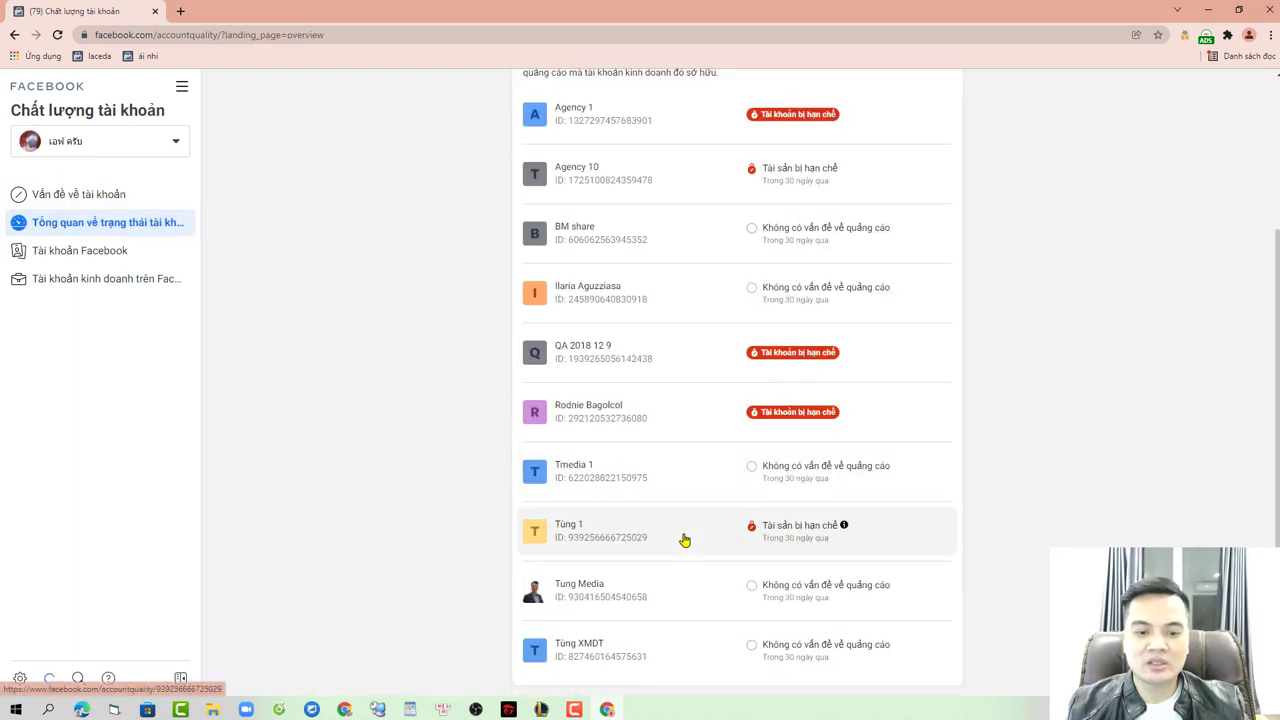
pyautogui.click(663, 606)
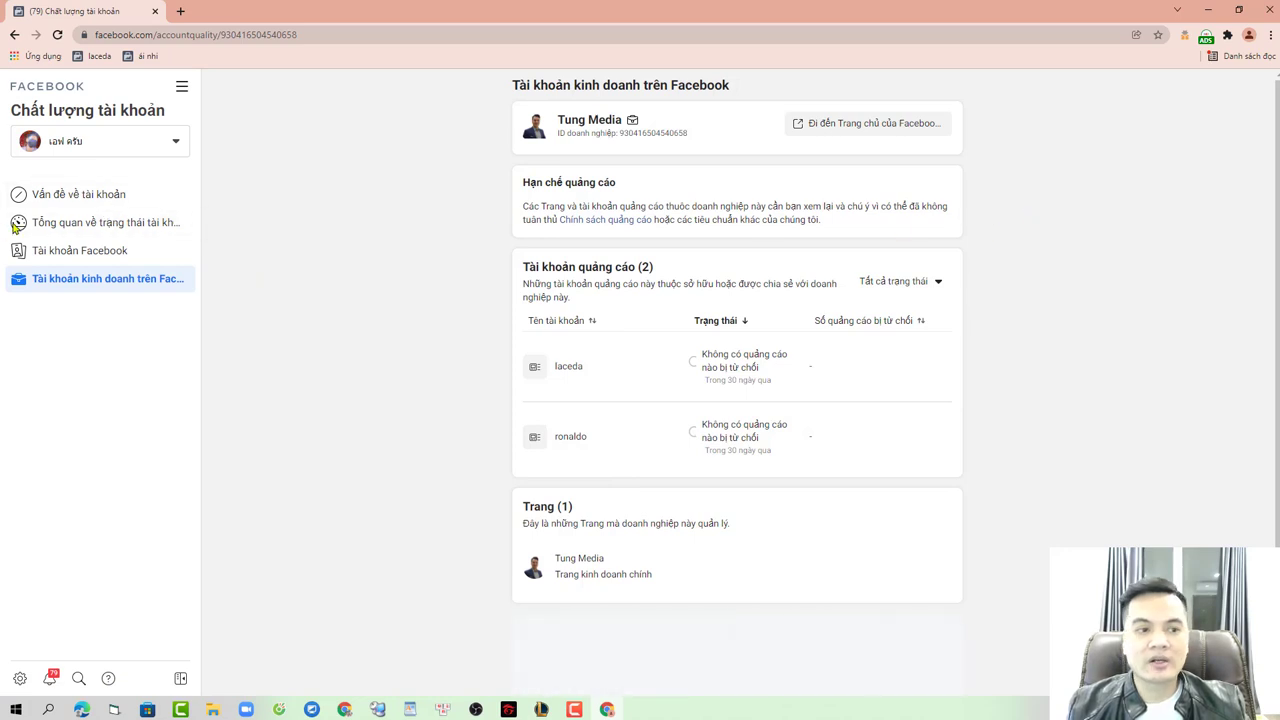
pyautogui.click(150, 224)
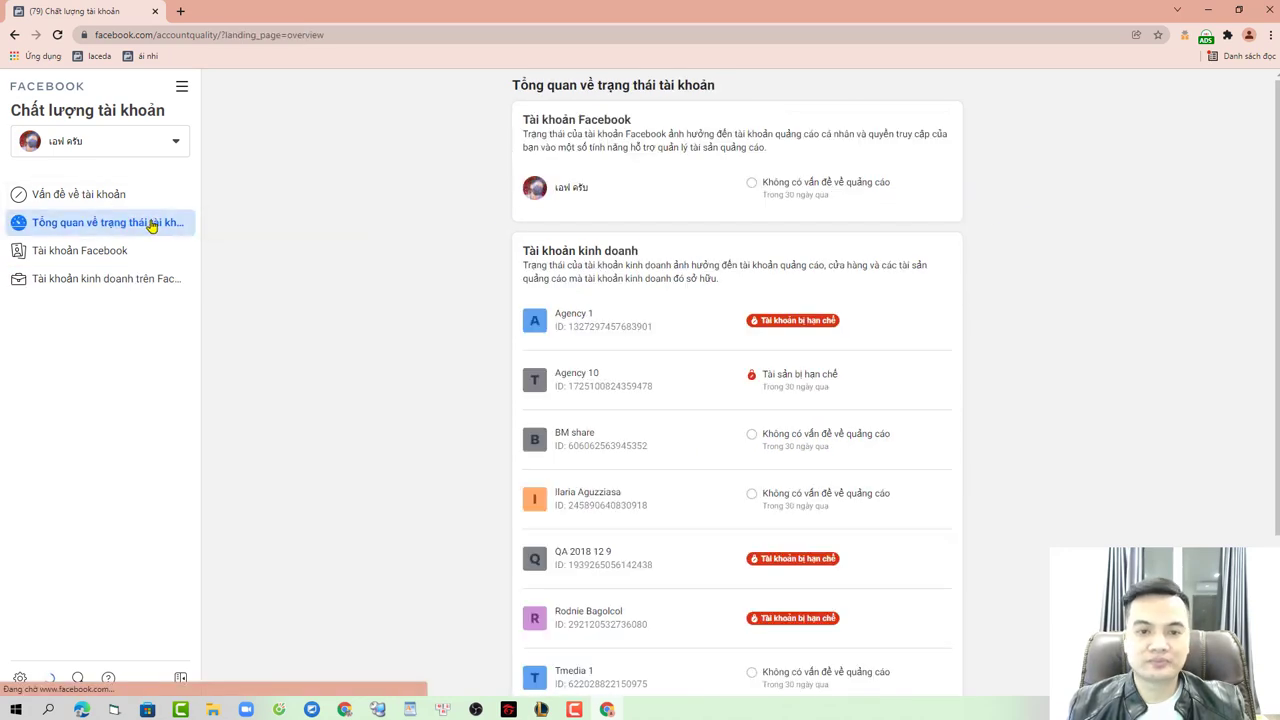
# Step: Open a Chrome guest window and move the Facebook tab into its own window
pyautogui.click(1250, 36)
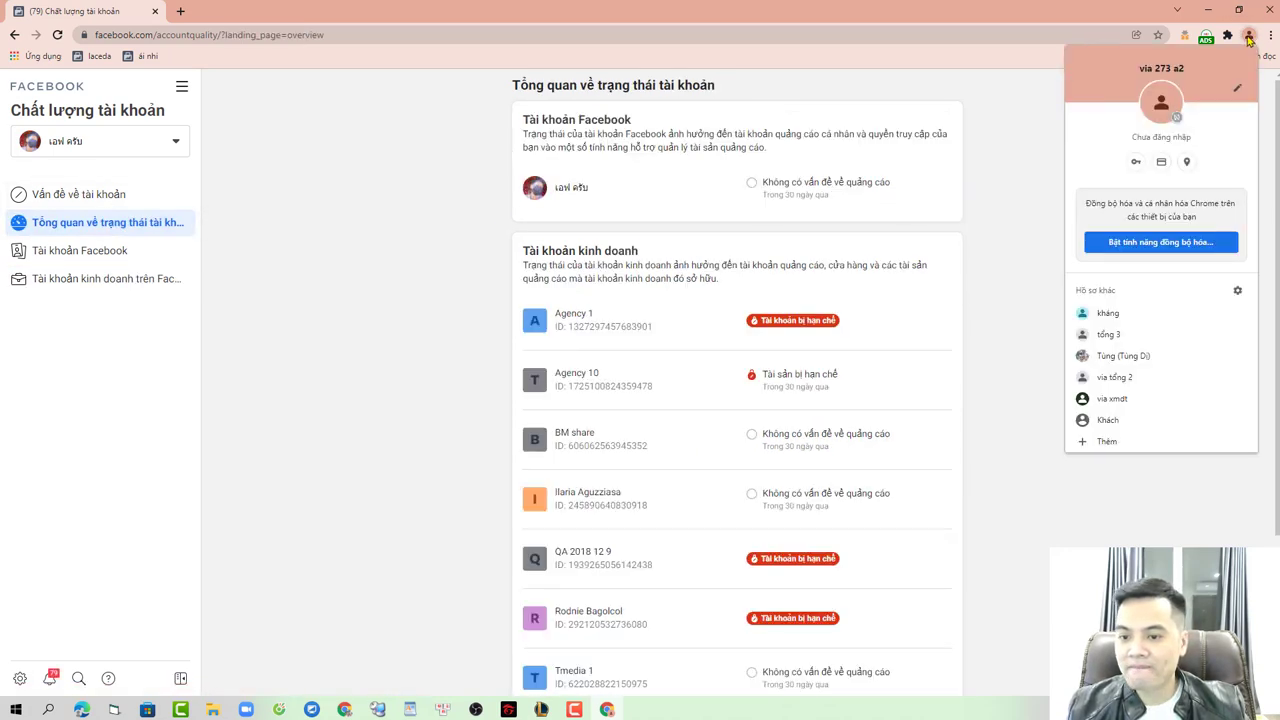
pyautogui.click(1108, 420)
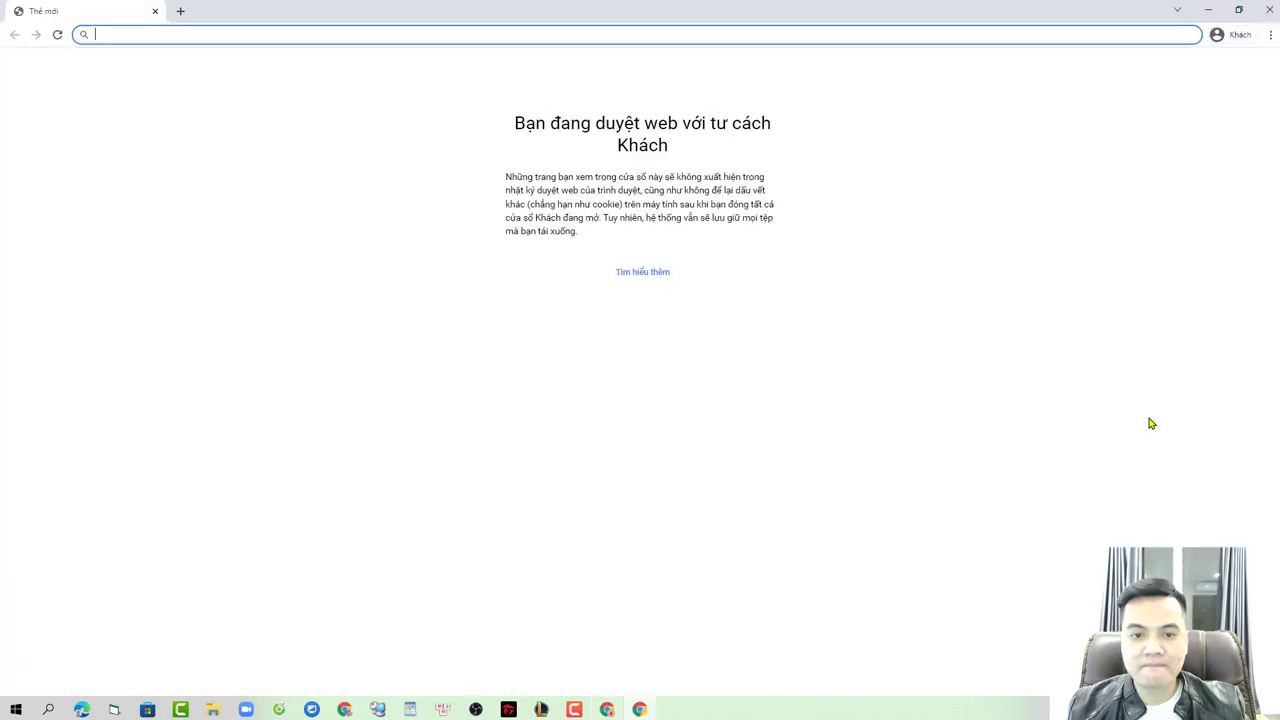
pyautogui.click(345, 709)
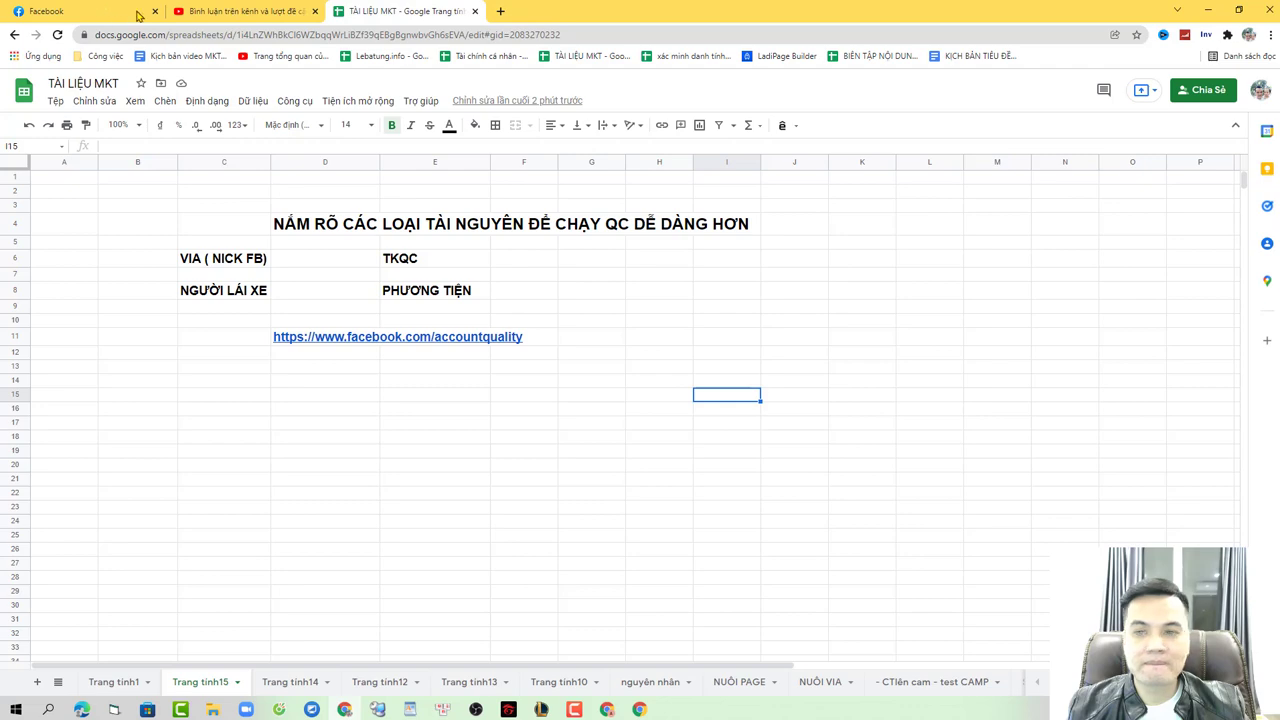
pyautogui.moveTo(130, 12); pyautogui.dragTo(1279, 40)
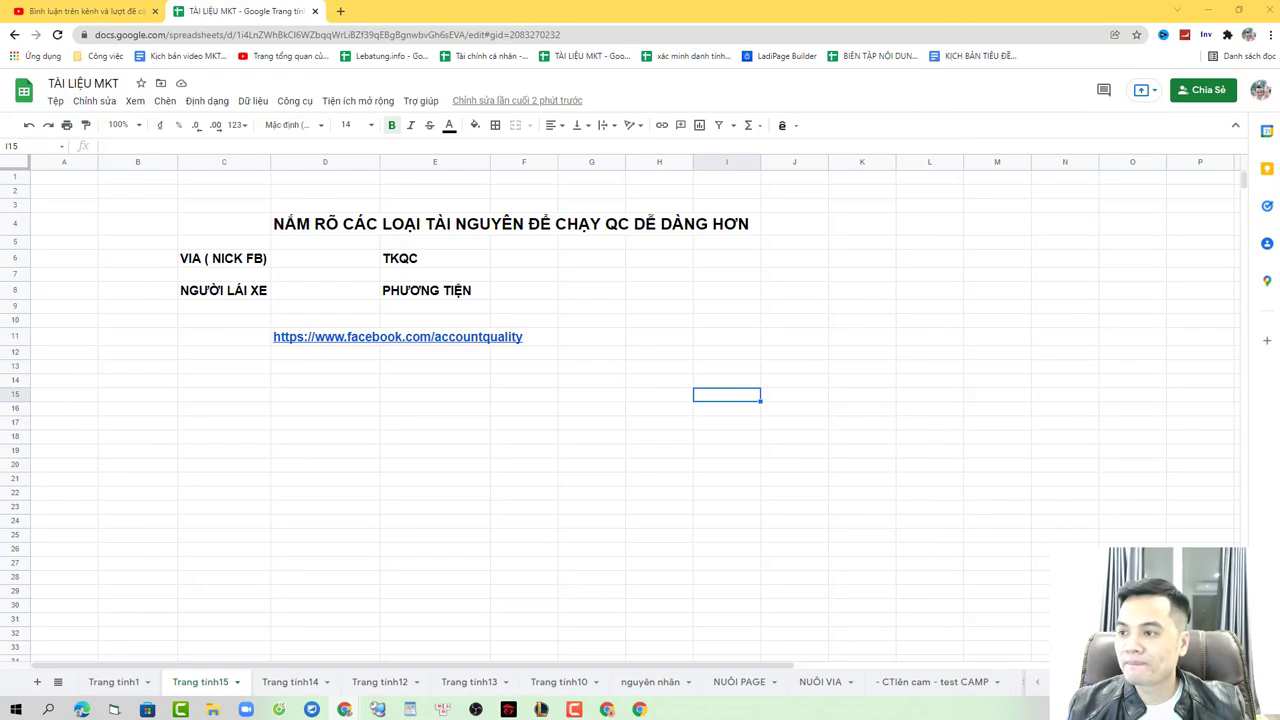
# Step: Load fb.com in the guest window and sign in with the second account's ID and password
pyautogui.click(639, 709)
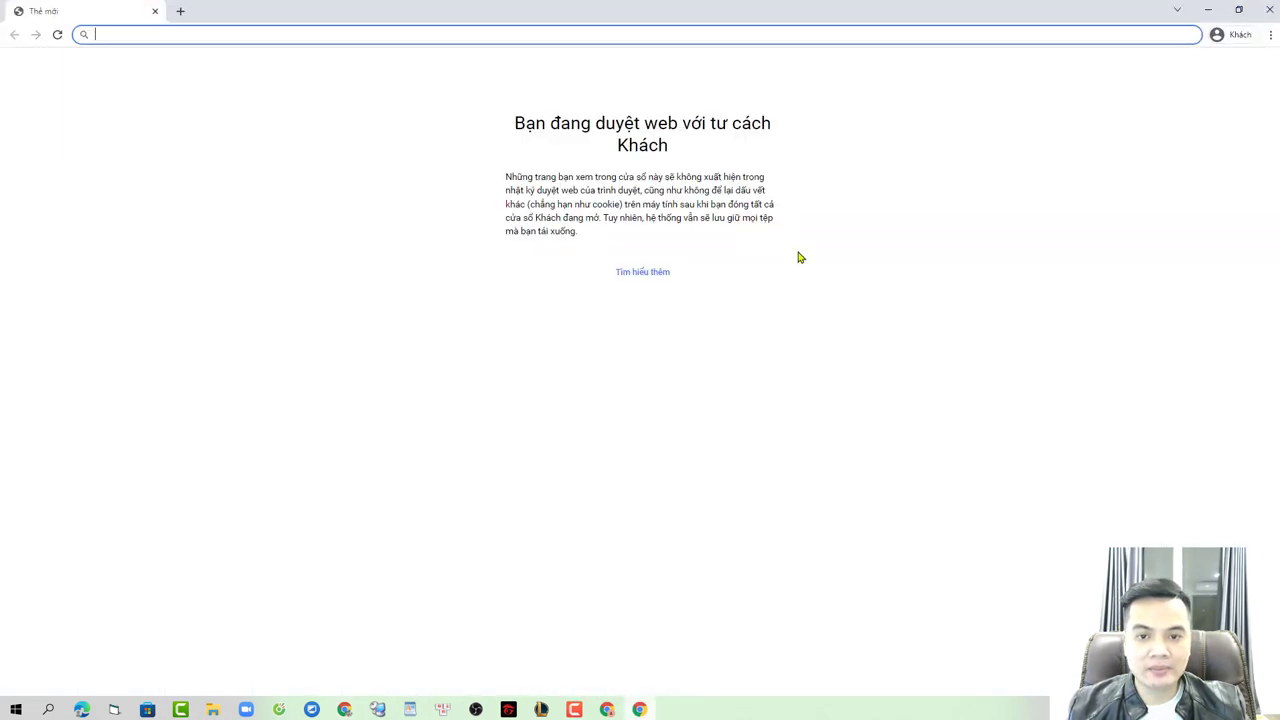
pyautogui.write('fb.com')
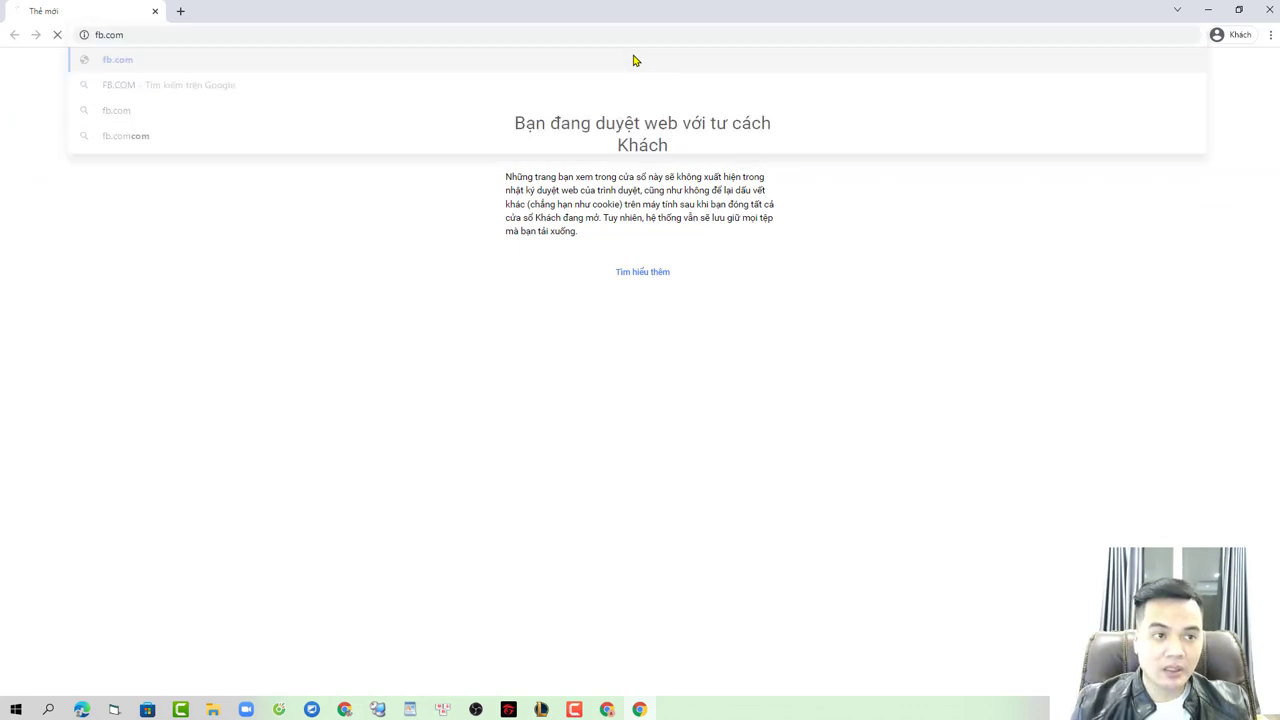
pyautogui.press('Return')
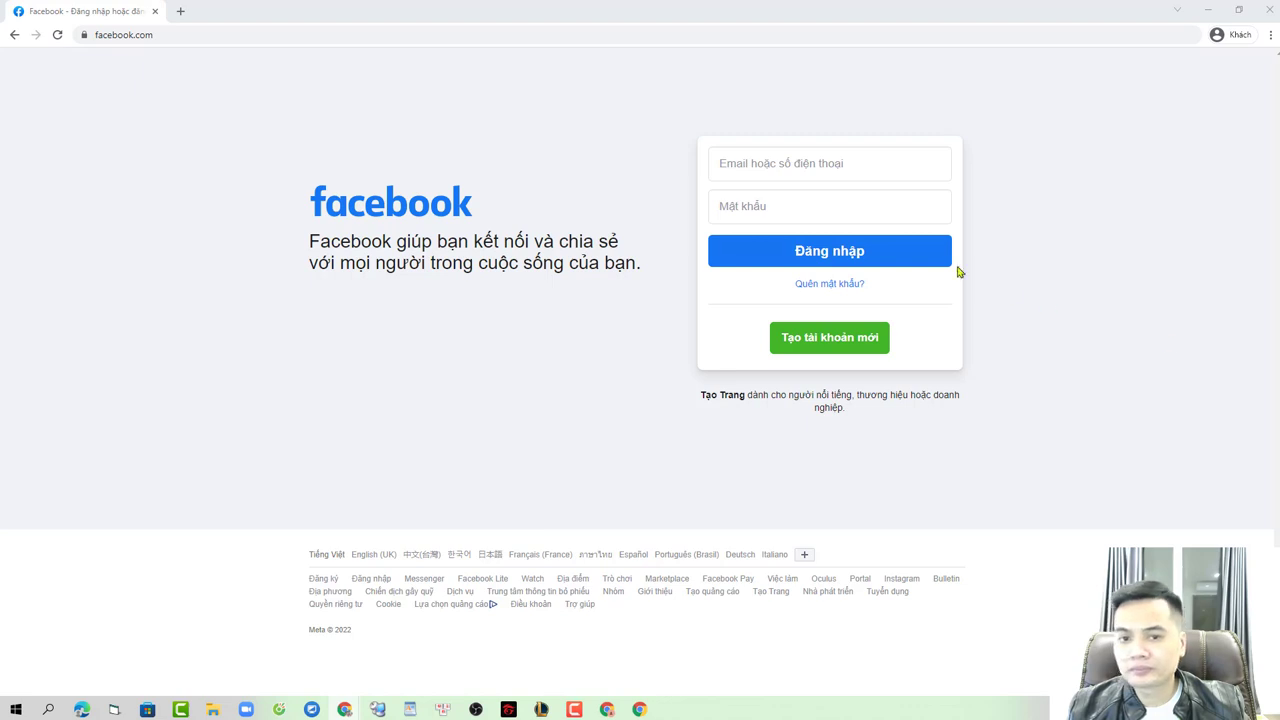
pyautogui.click(800, 169)
pyautogui.hotkey('ctrl', 'v')
pyautogui.click(791, 217)
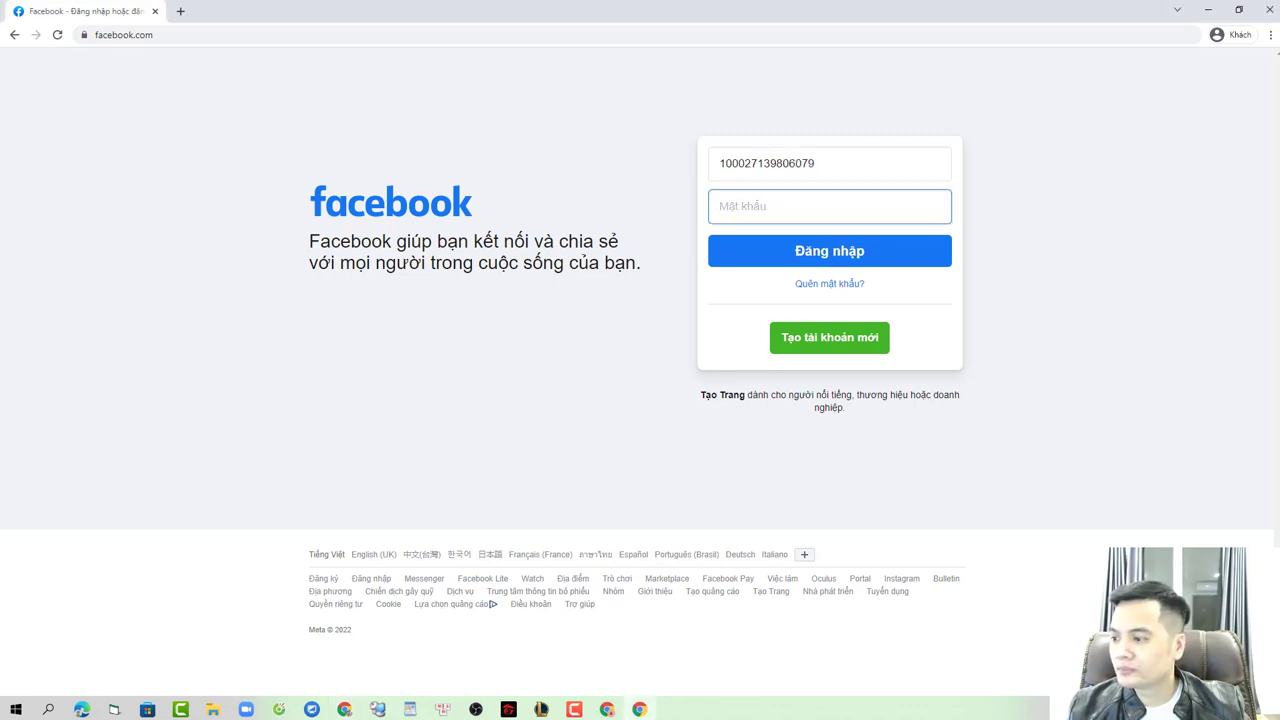
pyautogui.click(857, 205)
pyautogui.hotkey('ctrl', 'v')
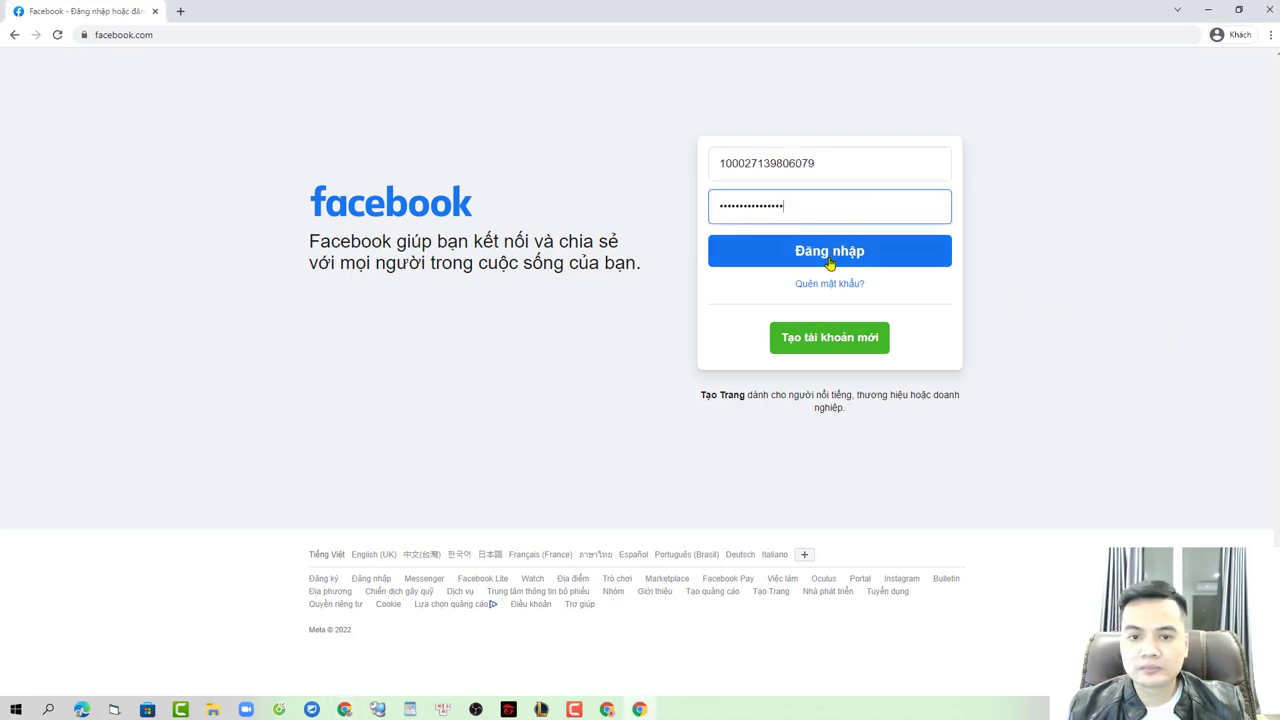
pyautogui.click(833, 256)
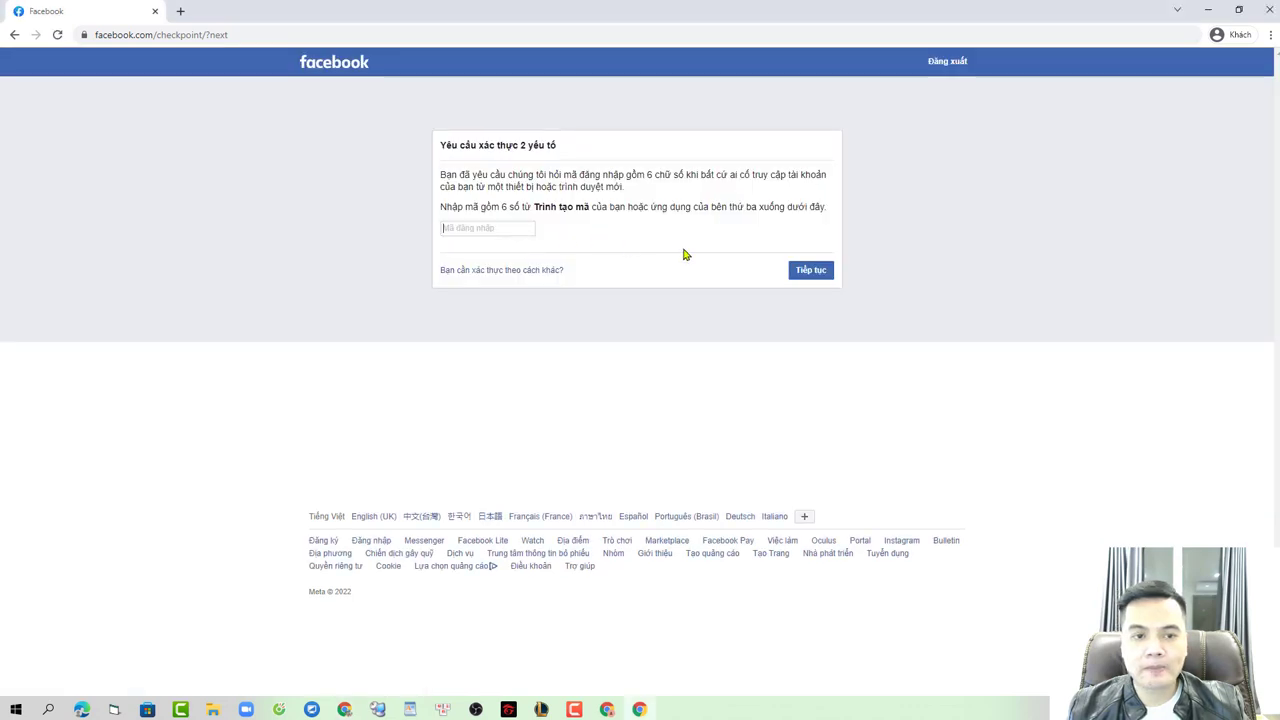
# Step: Enter the two-factor login code and keep the browser remembered
pyautogui.click(811, 270)
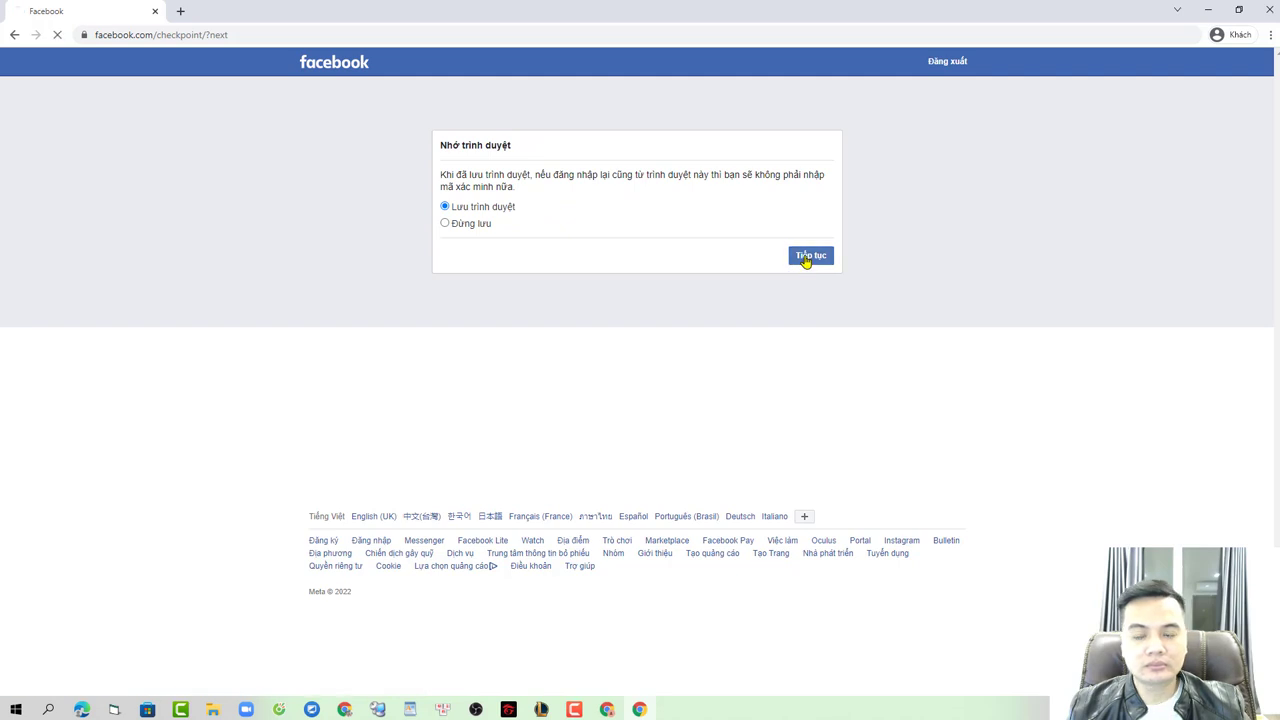
pyautogui.click(807, 257)
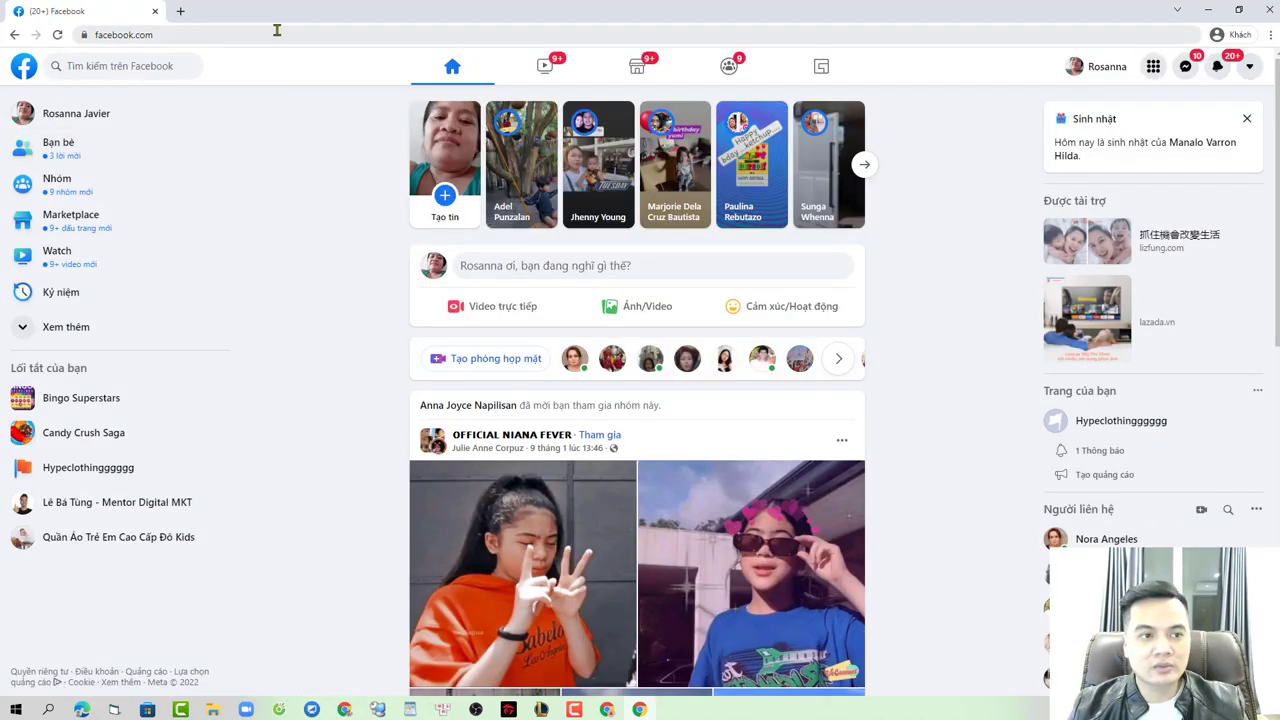
# Step: Copy the accountquality link from D11 and load it in the guest window's address bar
pyautogui.click(286, 33)
pyautogui.click(286, 33)
pyautogui.write('A')
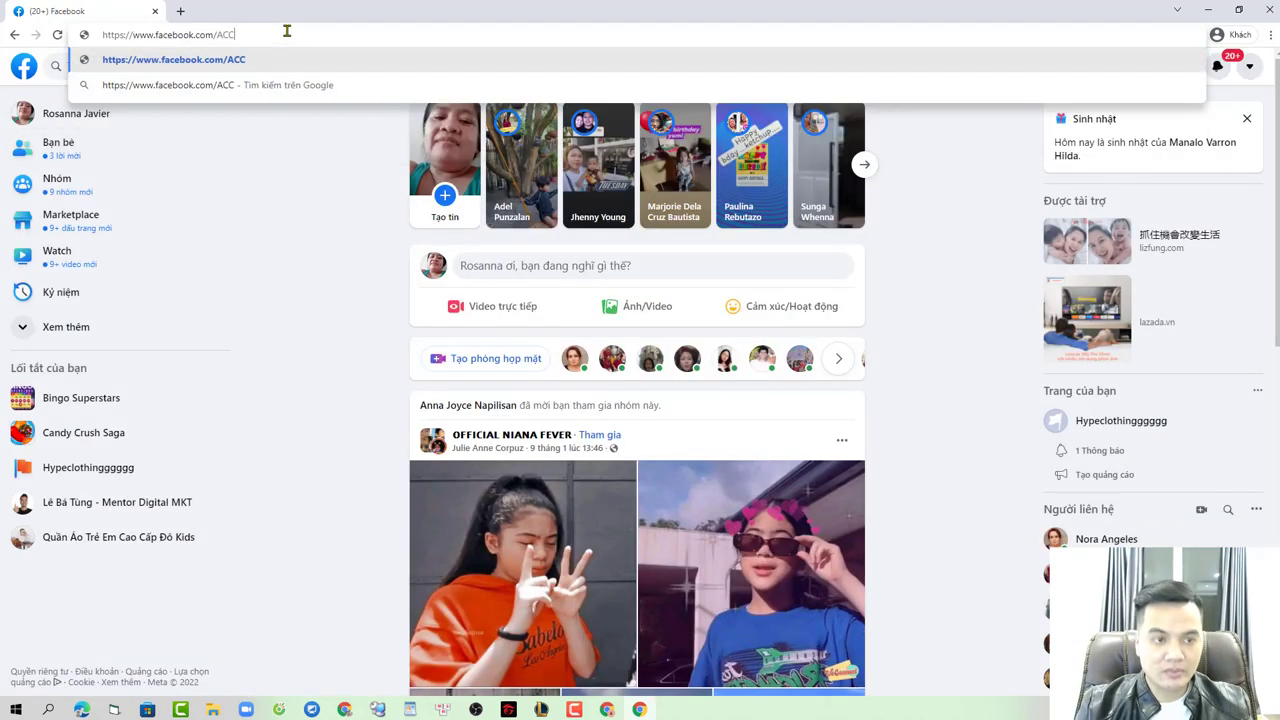
pyautogui.press('BackSpace')
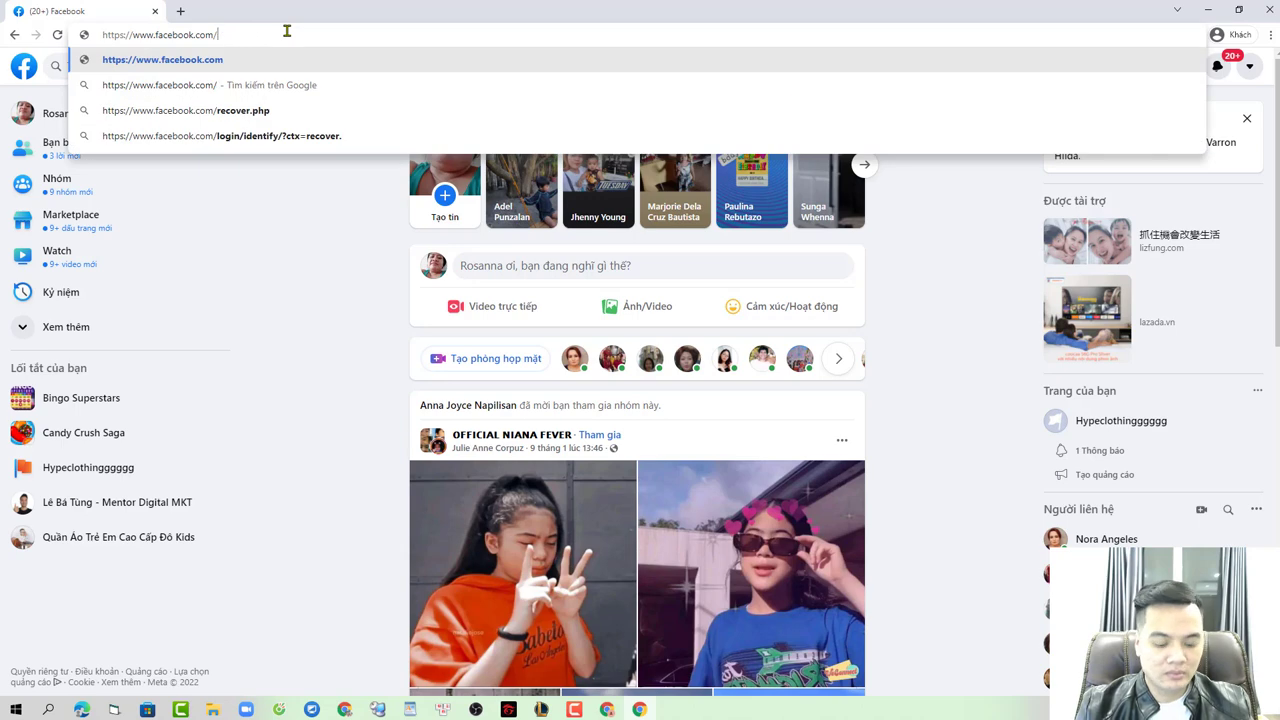
pyautogui.write('a')
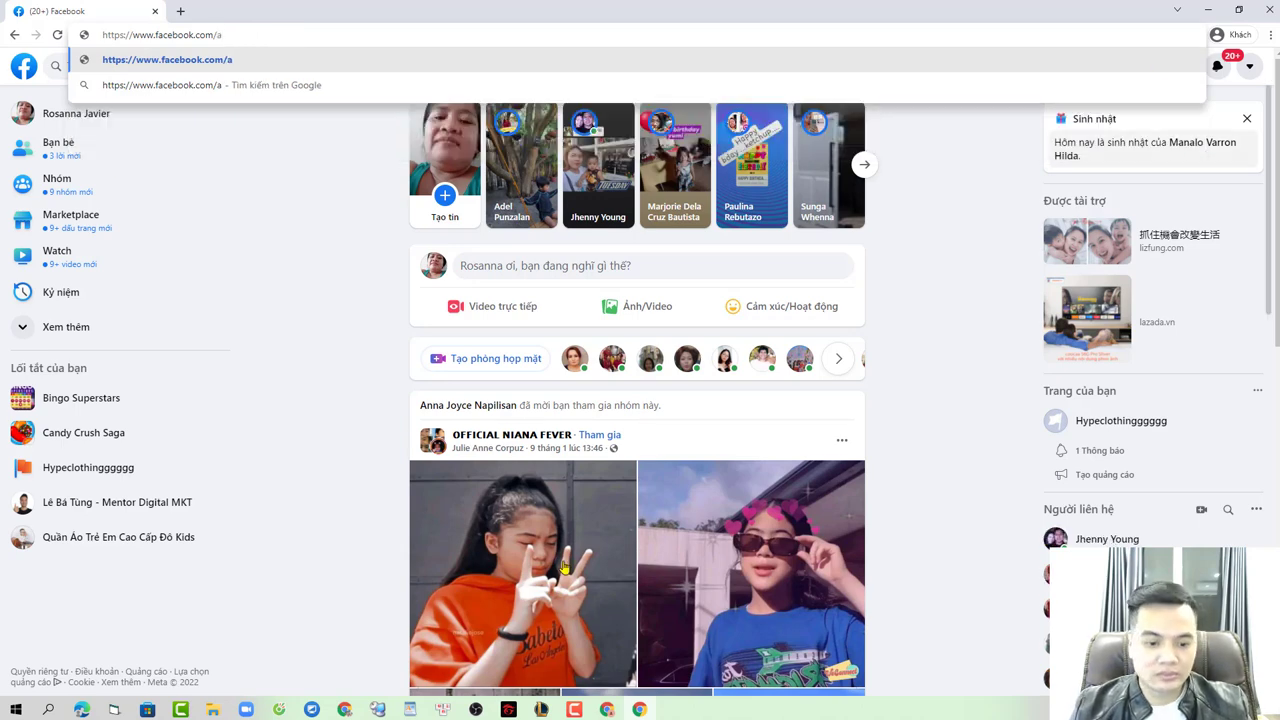
pyautogui.click(344, 709)
pyautogui.click(336, 677)
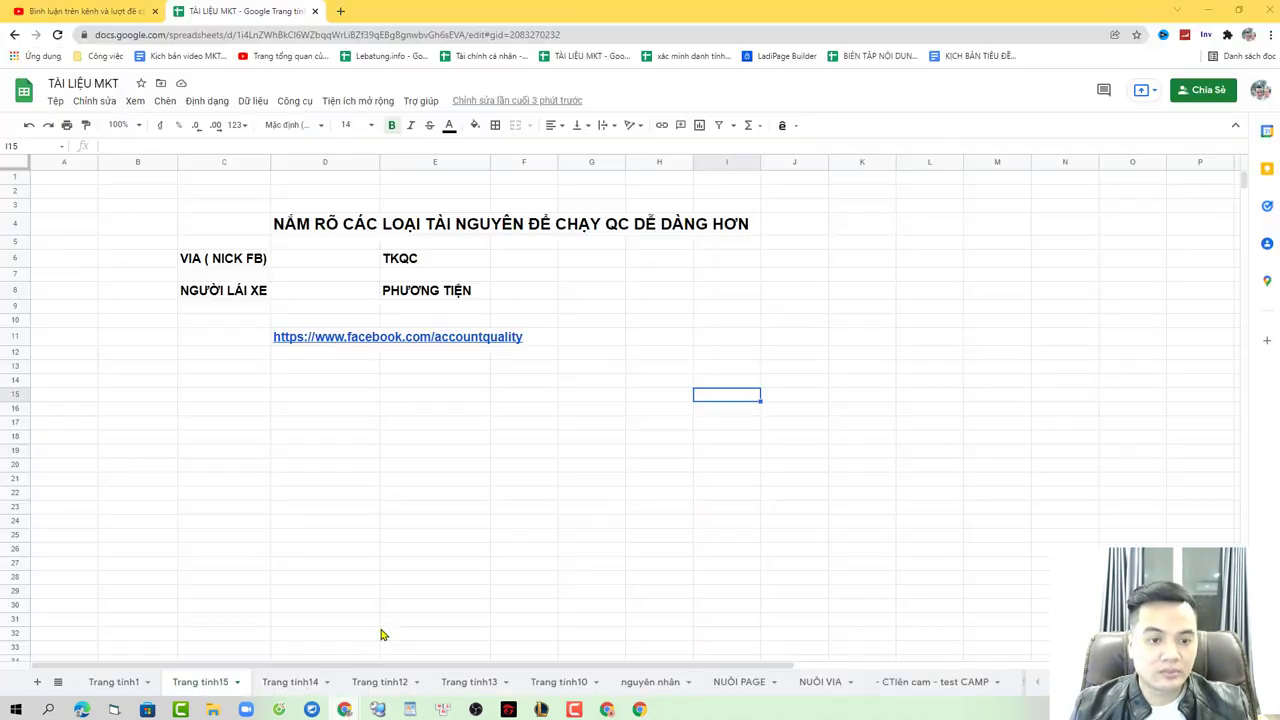
pyautogui.click(328, 338)
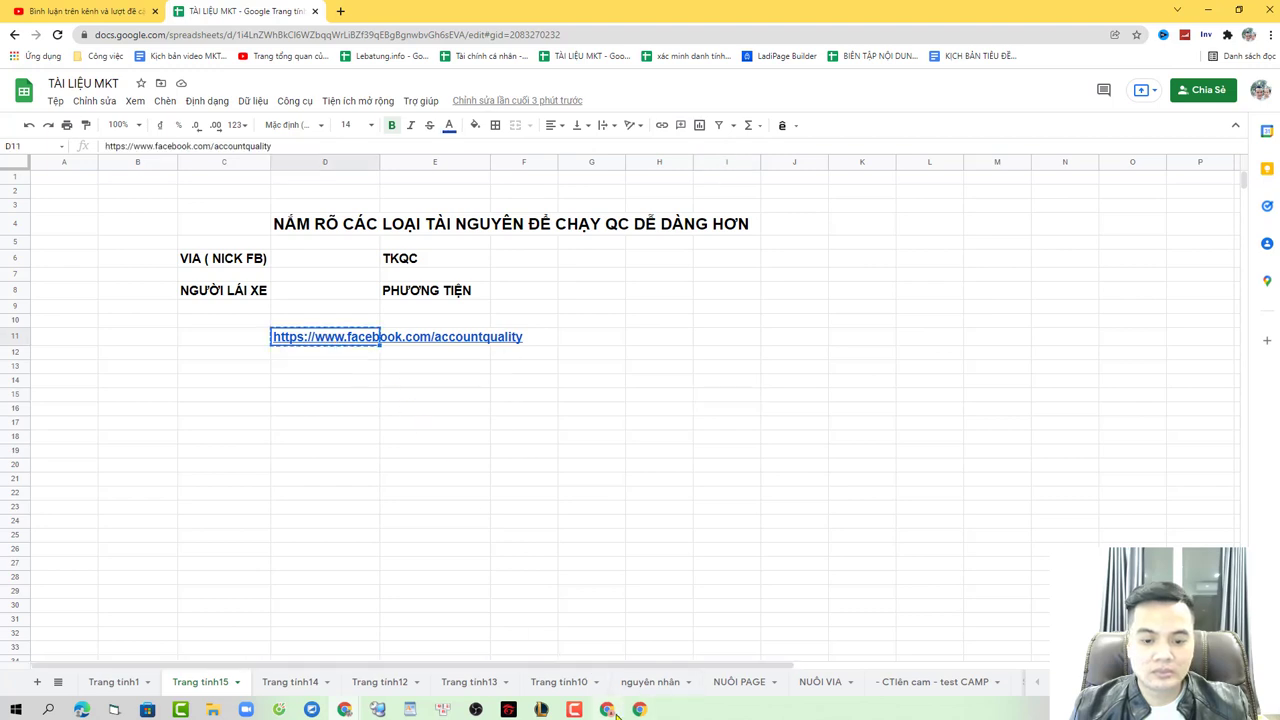
pyautogui.hotkey('alt', 'Tab')
pyautogui.write('https://www.facebook.com/accountquality')
pyautogui.press('Return')
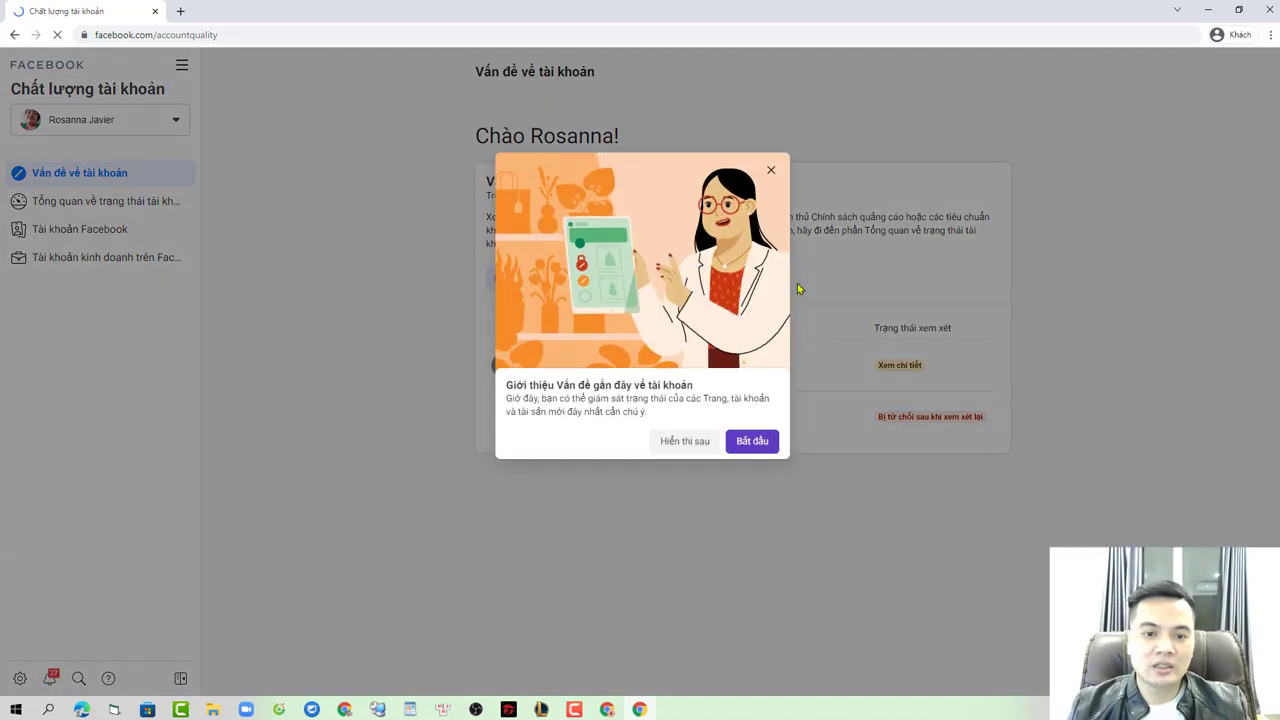
# Step: Open the restricted Facebook account's details and highlight its restriction wording and limits
pyautogui.click(771, 170)
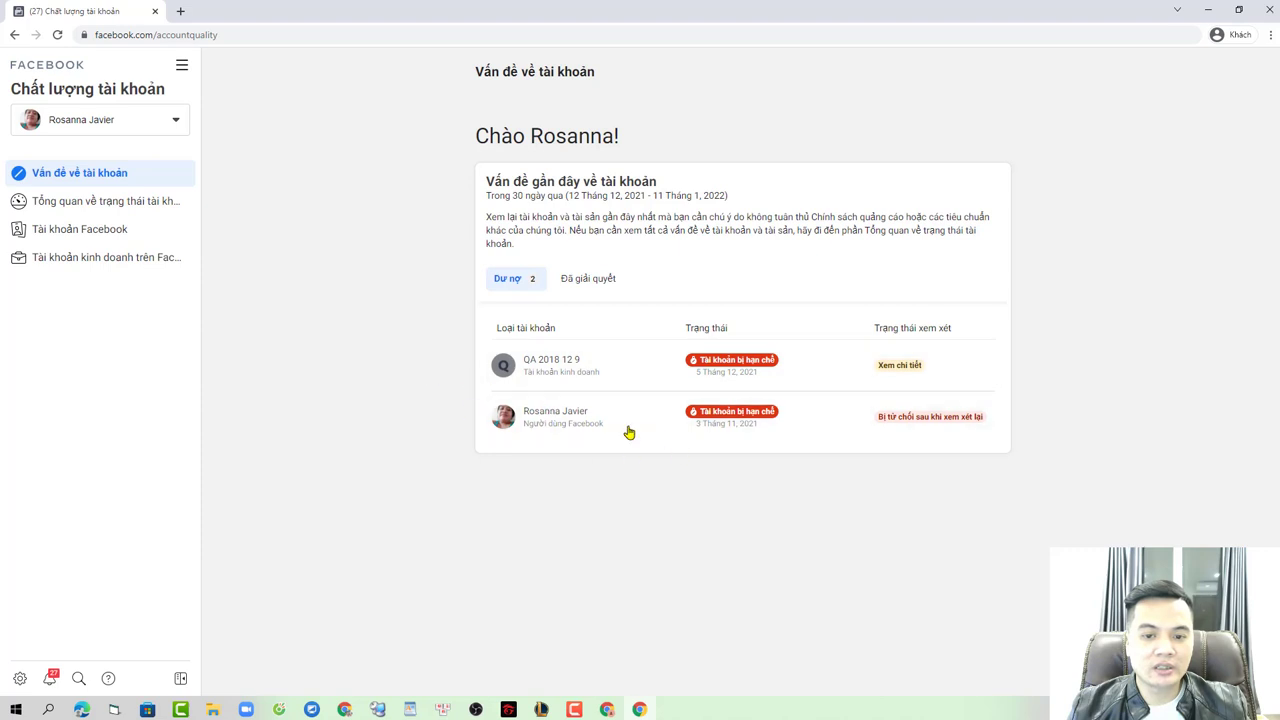
pyautogui.click(620, 423)
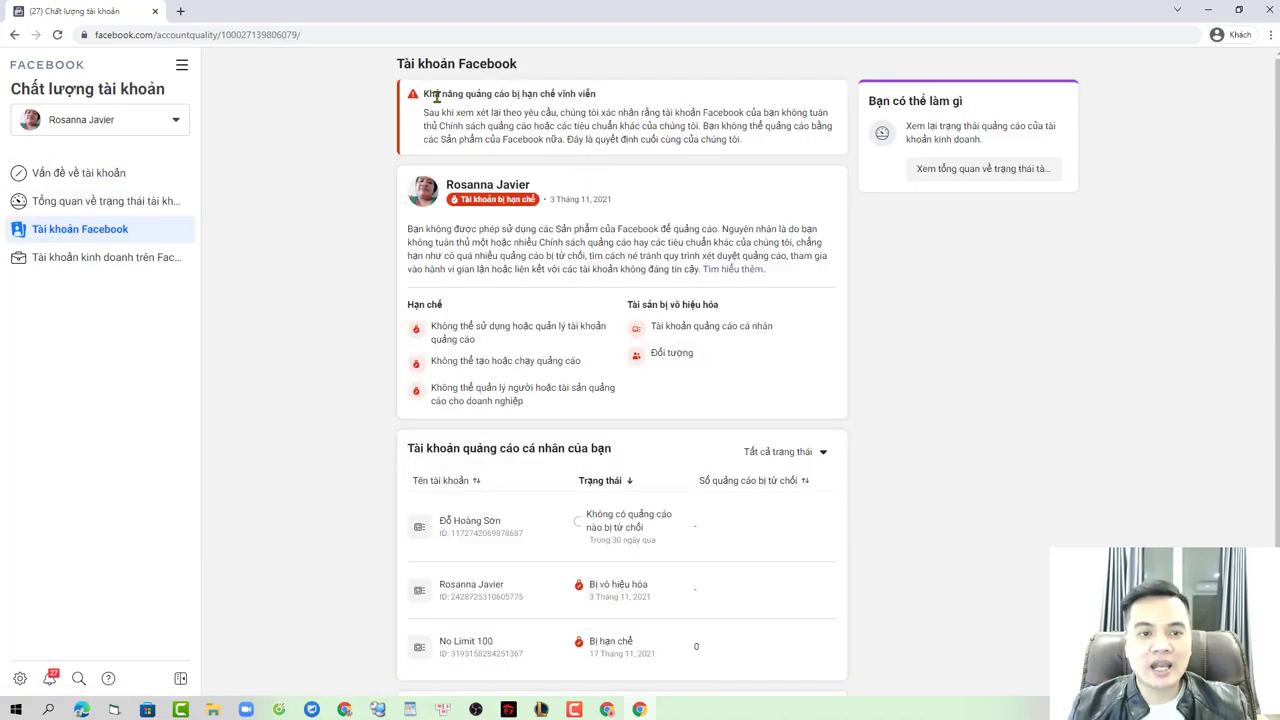
pyautogui.moveTo(436, 95); pyautogui.dragTo(544, 97)
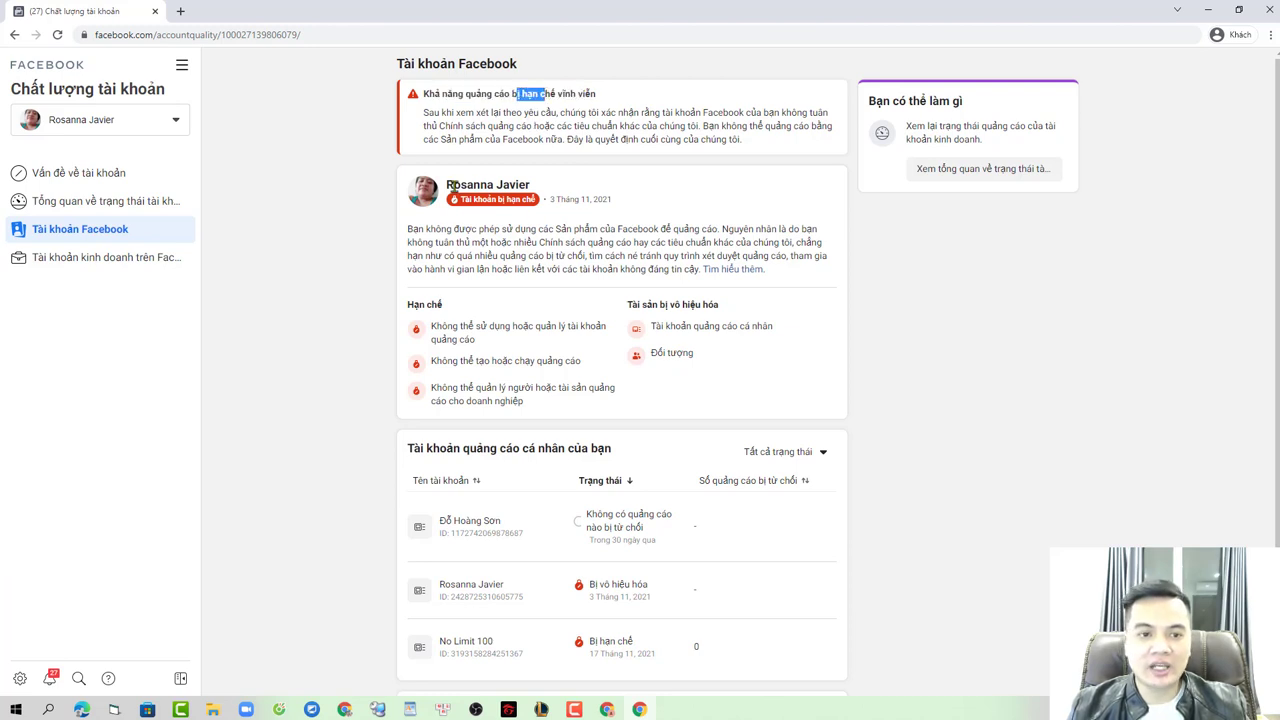
pyautogui.moveTo(447, 185); pyautogui.dragTo(531, 186)
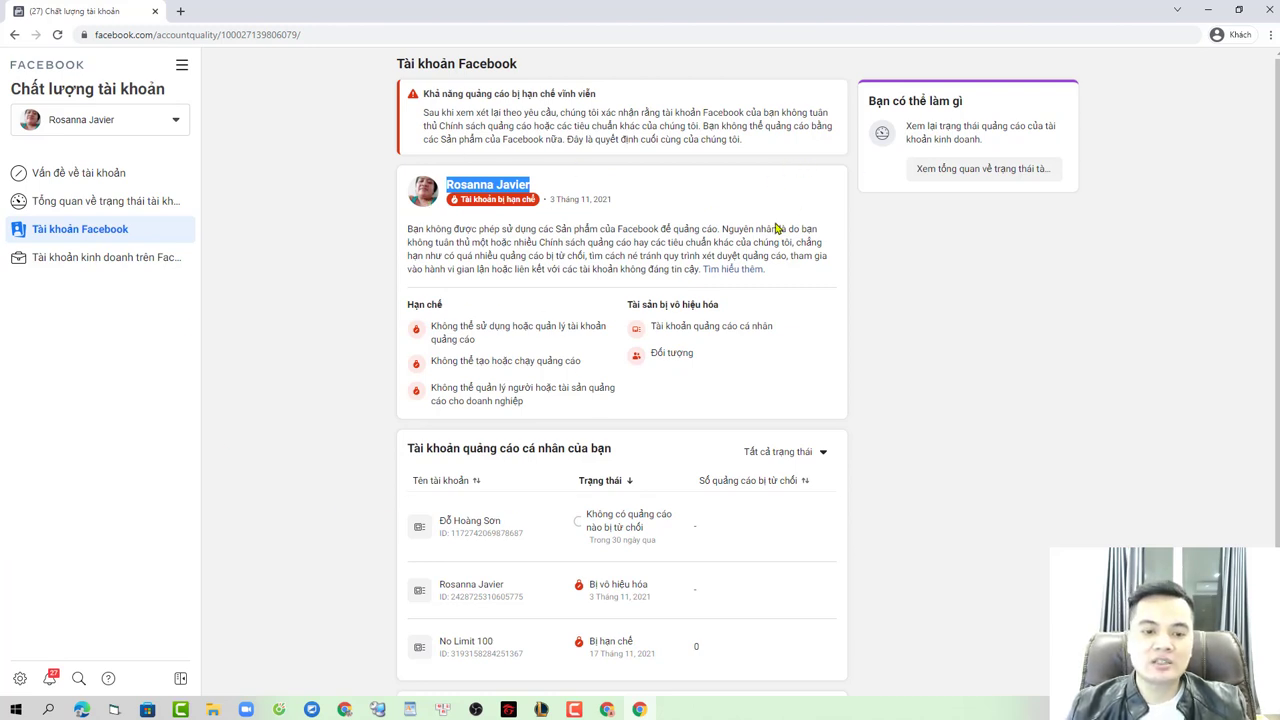
pyautogui.scroll(-2, 777, 229)
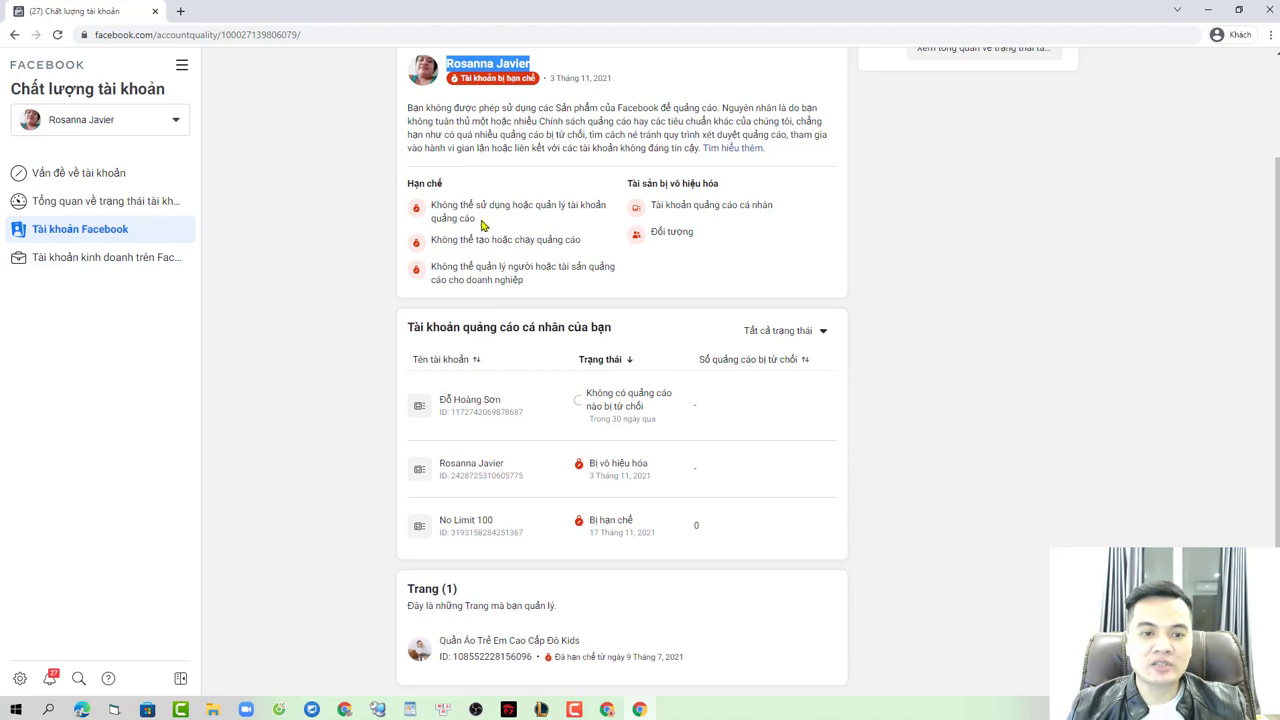
pyautogui.moveTo(481, 224); pyautogui.dragTo(438, 203)
pyautogui.click(530, 206)
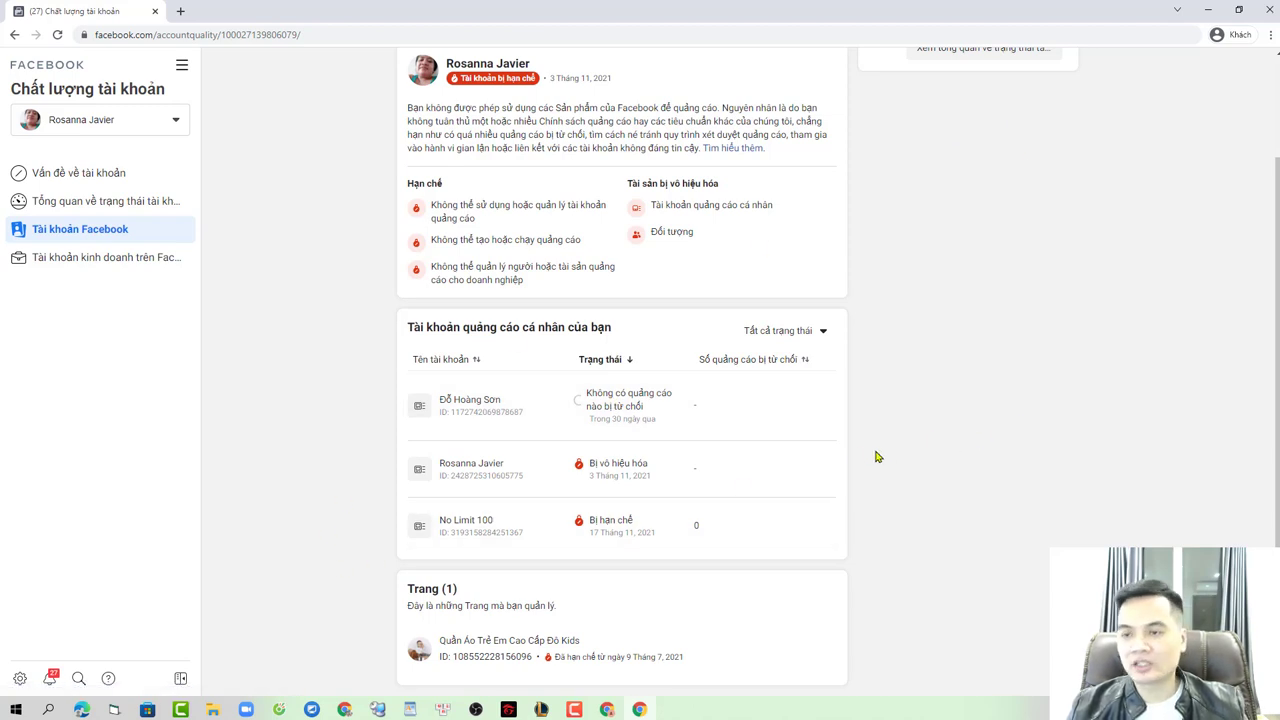
# Step: In a third Chrome profile, open Account Quality, defer its intro, and view the status overview
pyautogui.click(1219, 11)
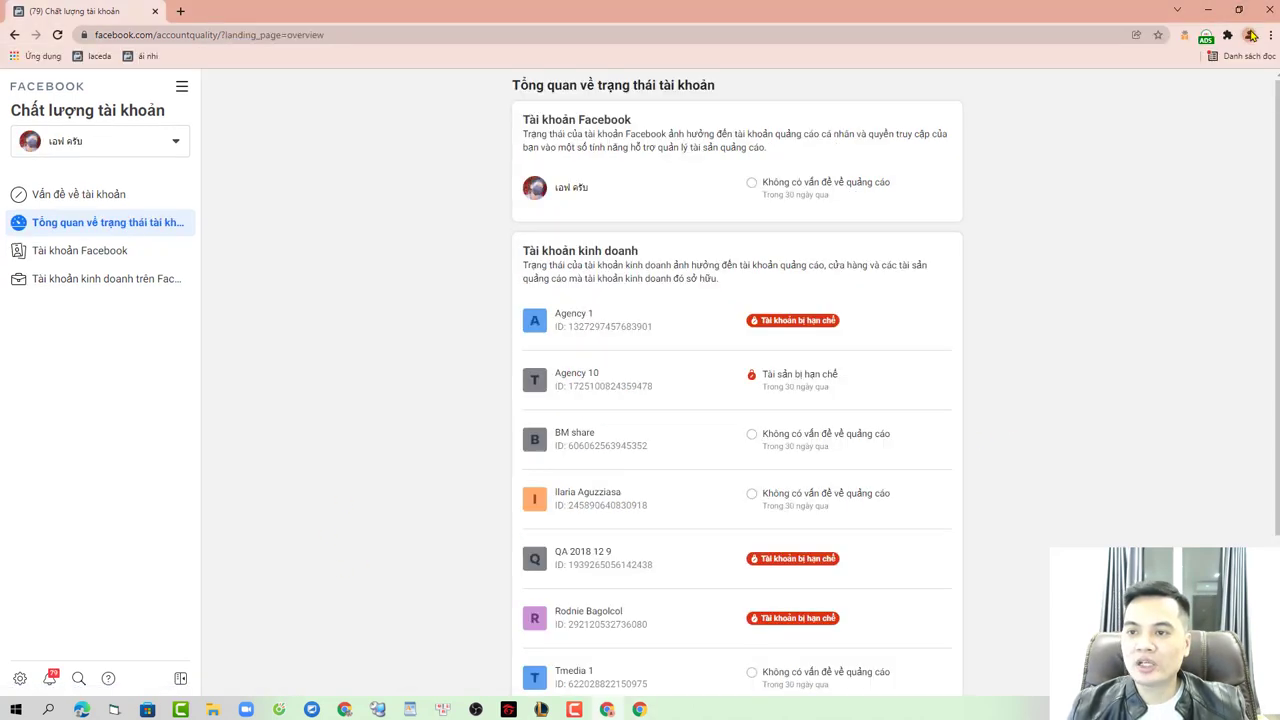
pyautogui.click(1250, 35)
pyautogui.click(1137, 397)
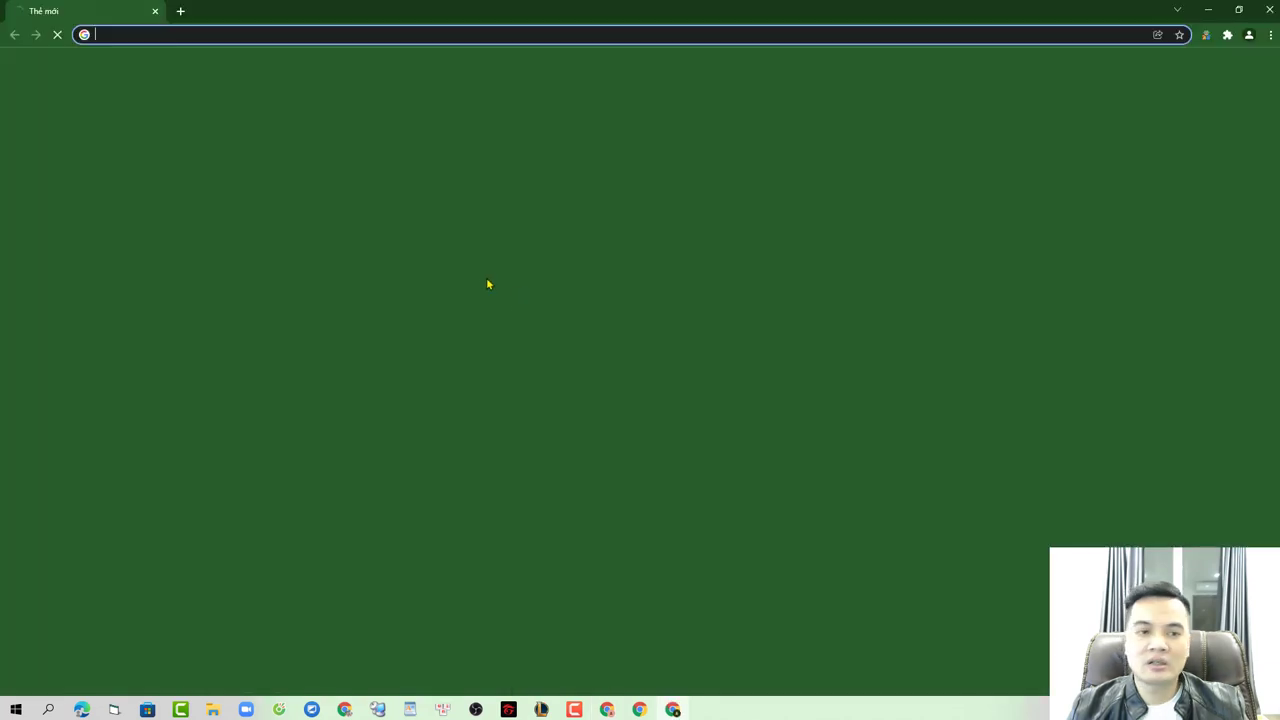
pyautogui.click(523, 317)
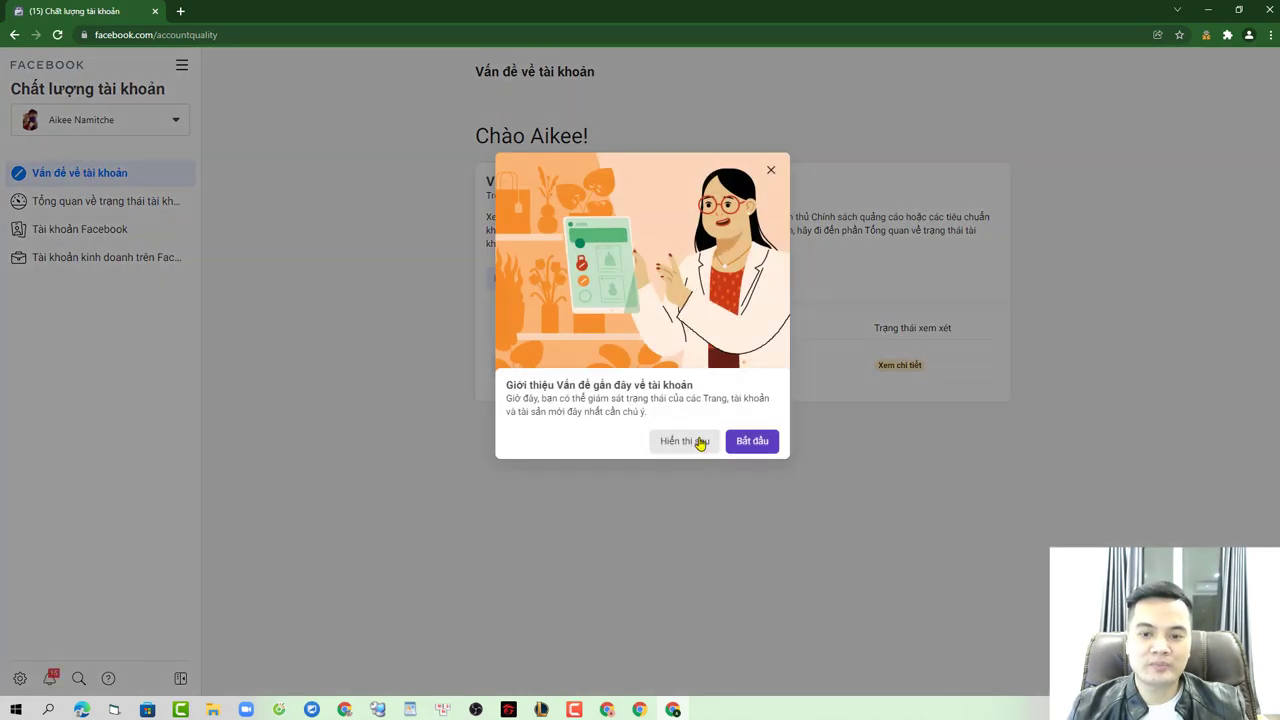
pyautogui.click(698, 441)
pyautogui.click(585, 282)
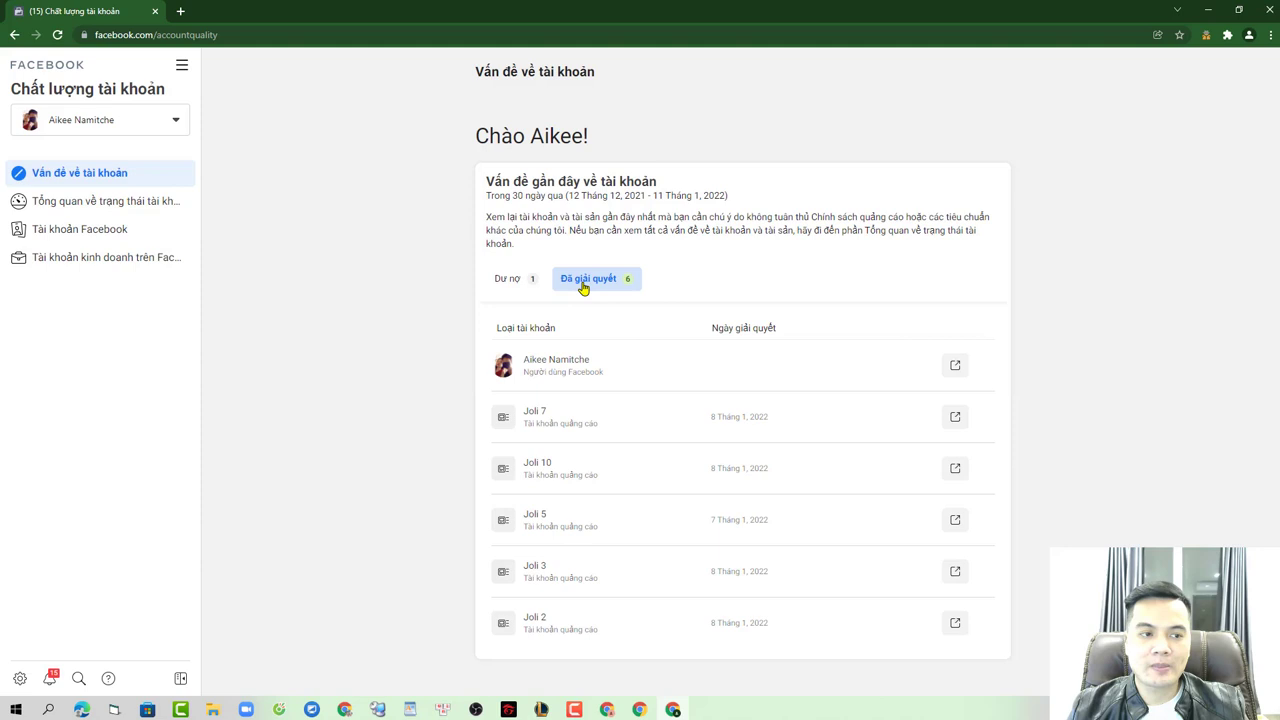
pyautogui.click(133, 200)
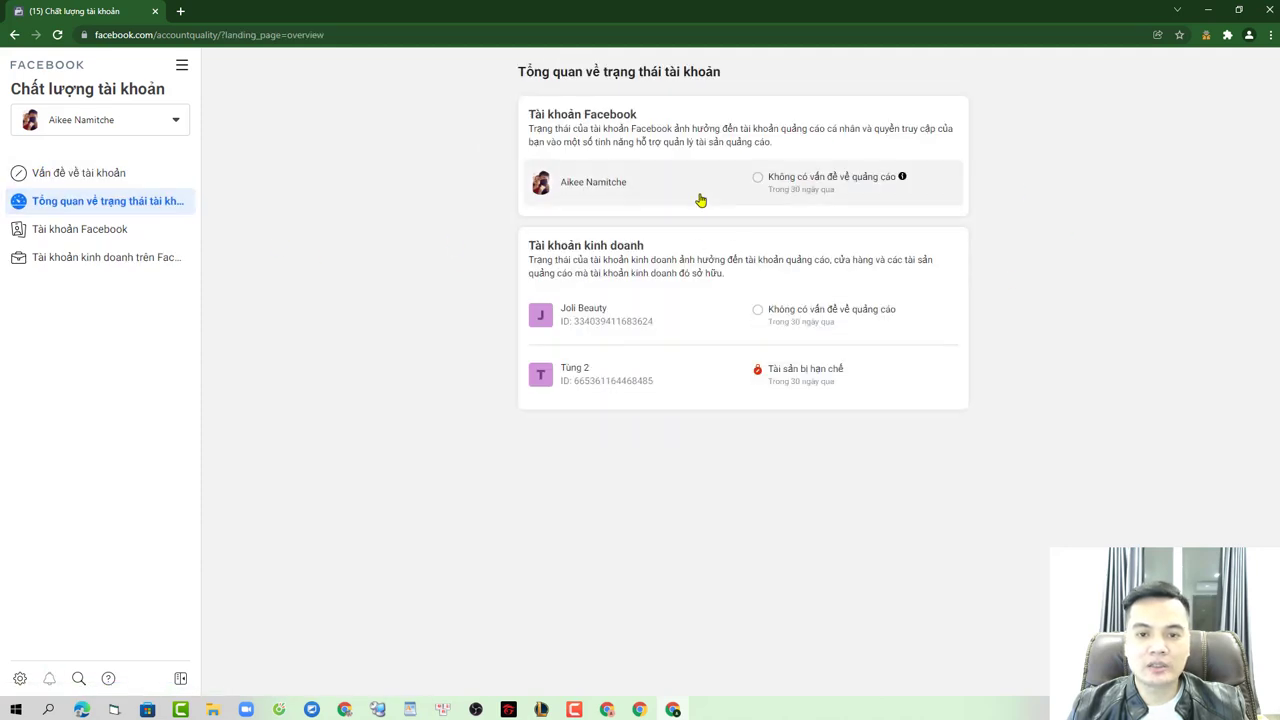
# Step: Open the personal account's ad account, copy its ad account ID, and return to the overview
pyautogui.click(700, 199)
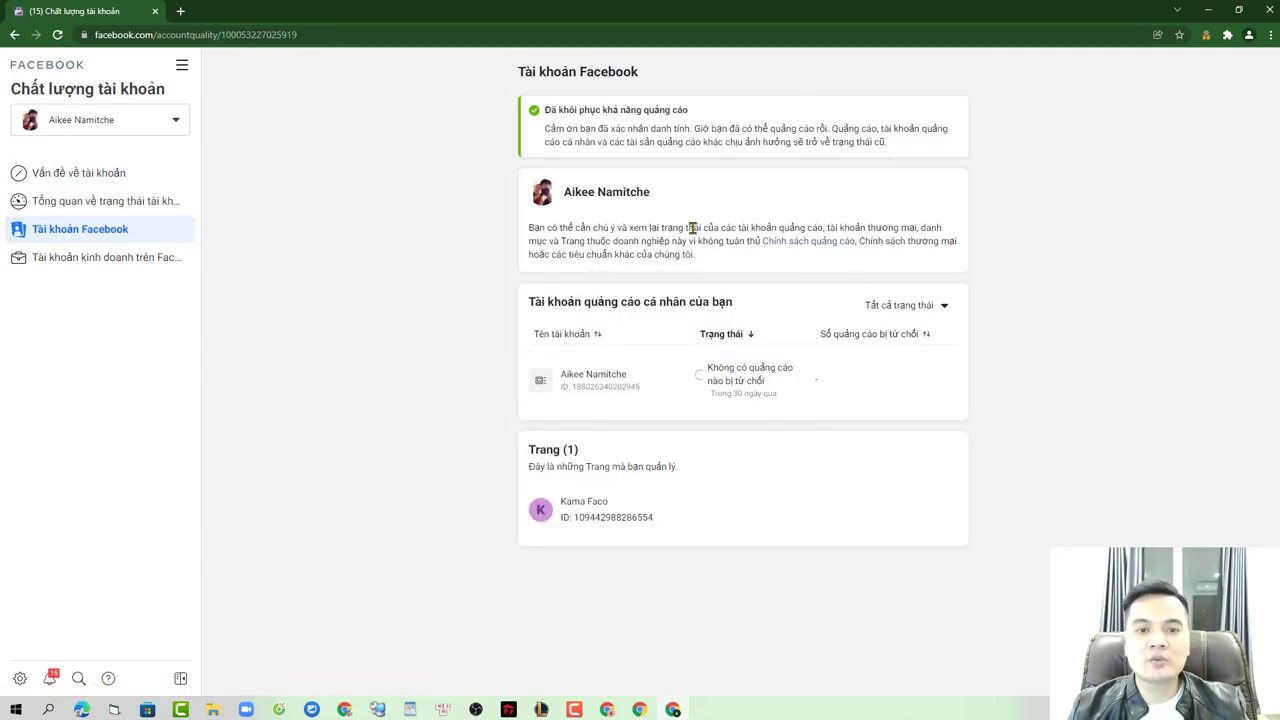
pyautogui.tripleClick(651, 197)
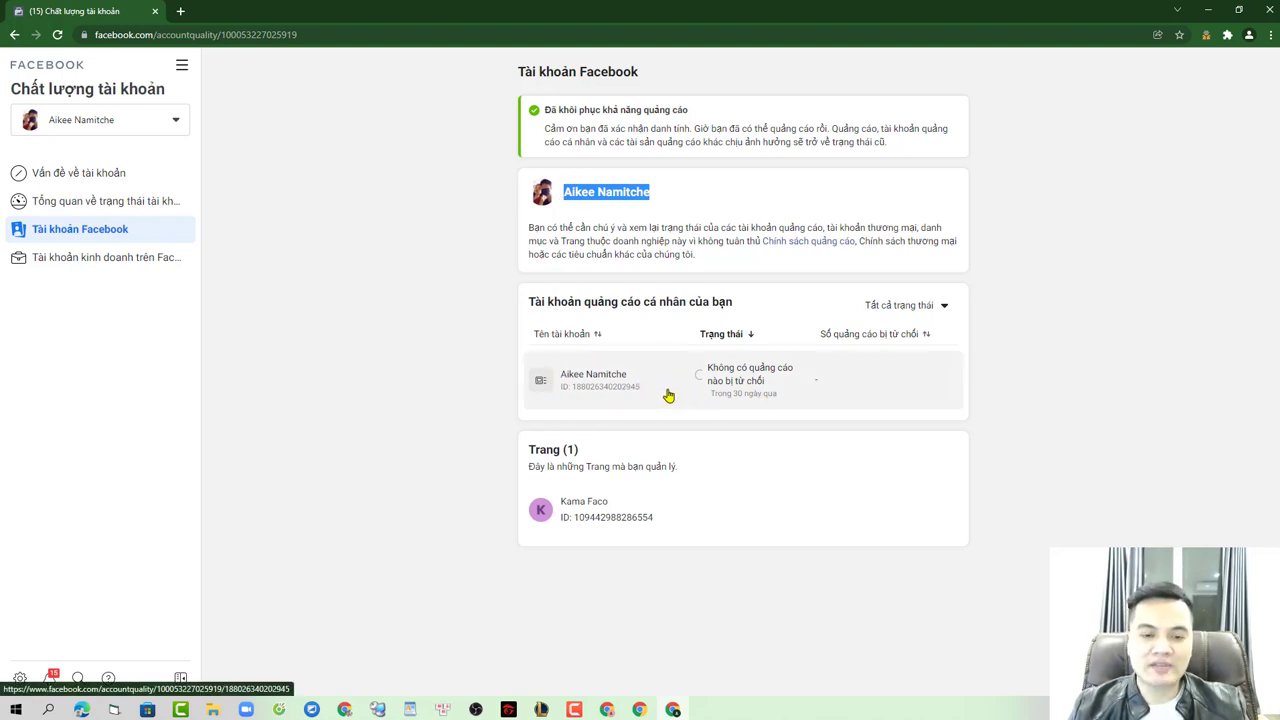
pyautogui.click(620, 389)
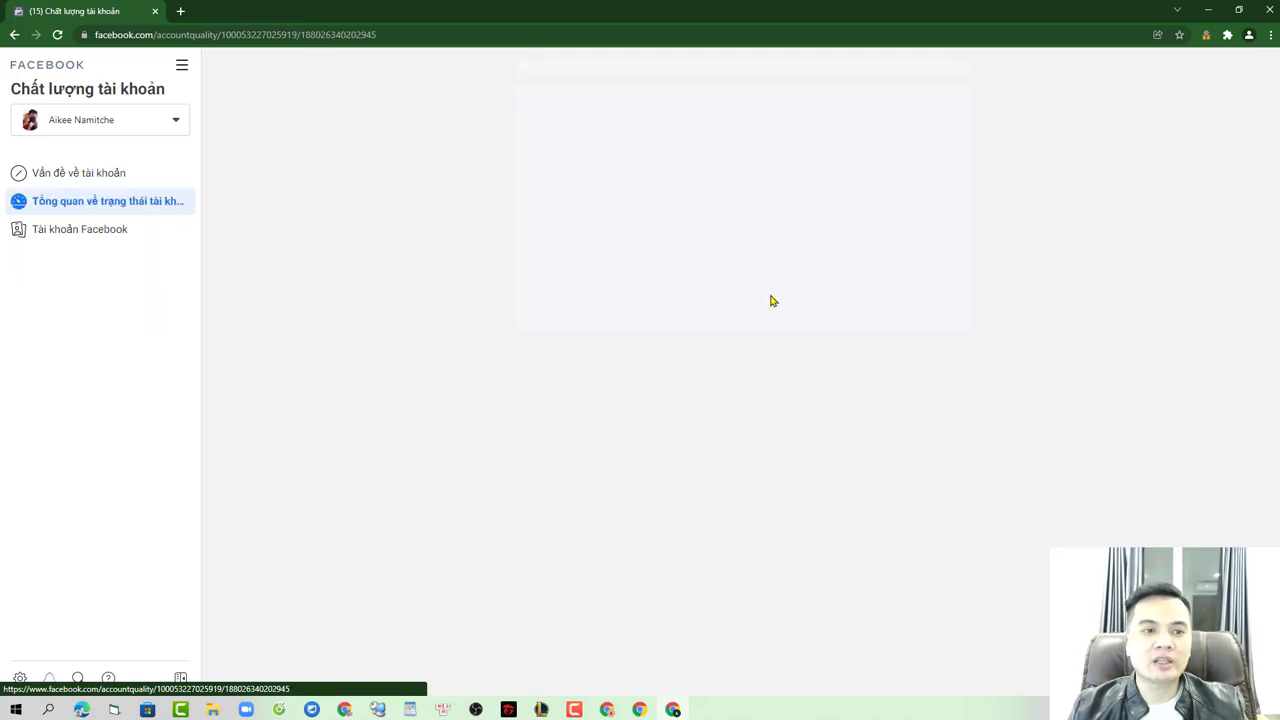
pyautogui.click(399, 127)
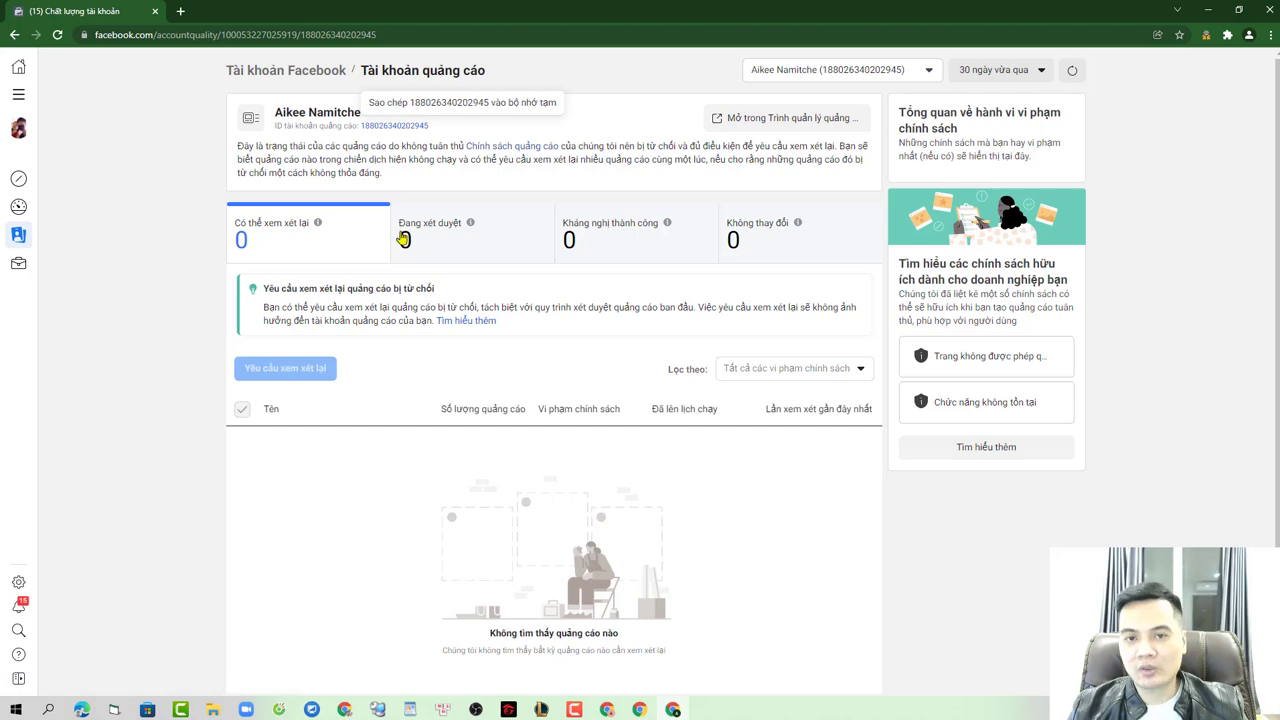
pyautogui.click(18, 94)
pyautogui.click(18, 206)
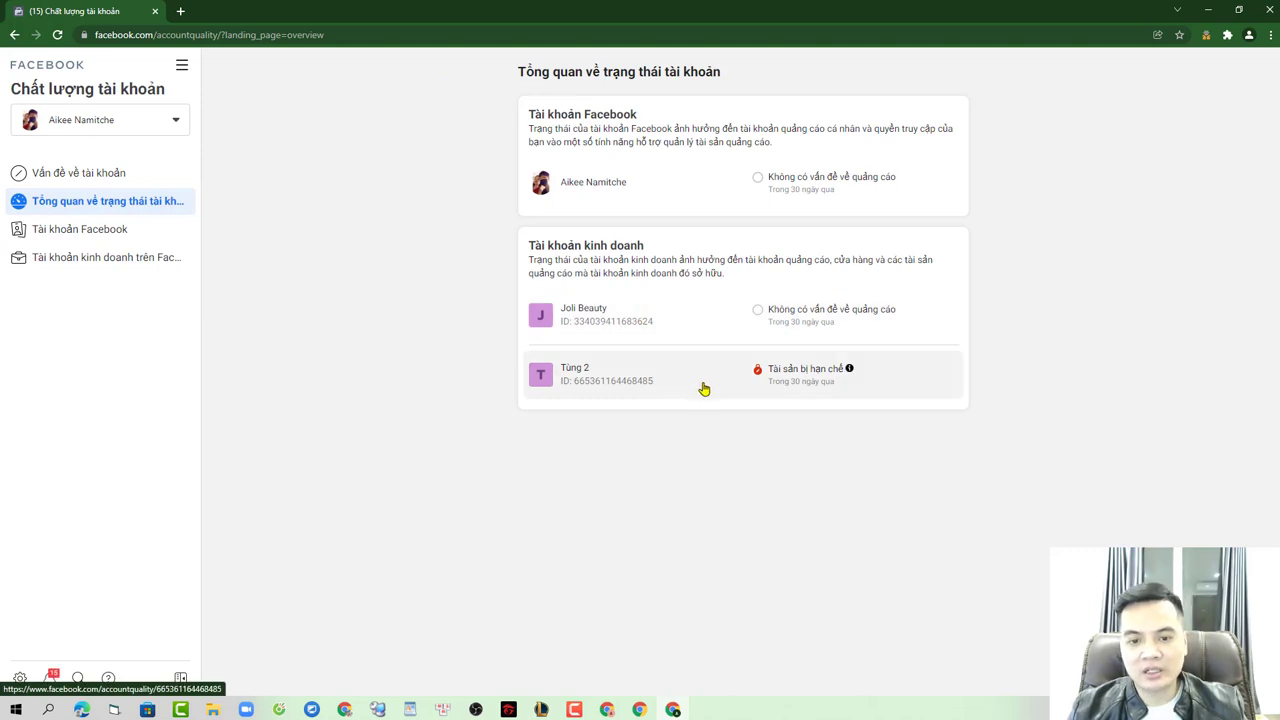
# Step: Open the Tùng 2 business settings at its Ad Accounts section
pyautogui.click(694, 380)
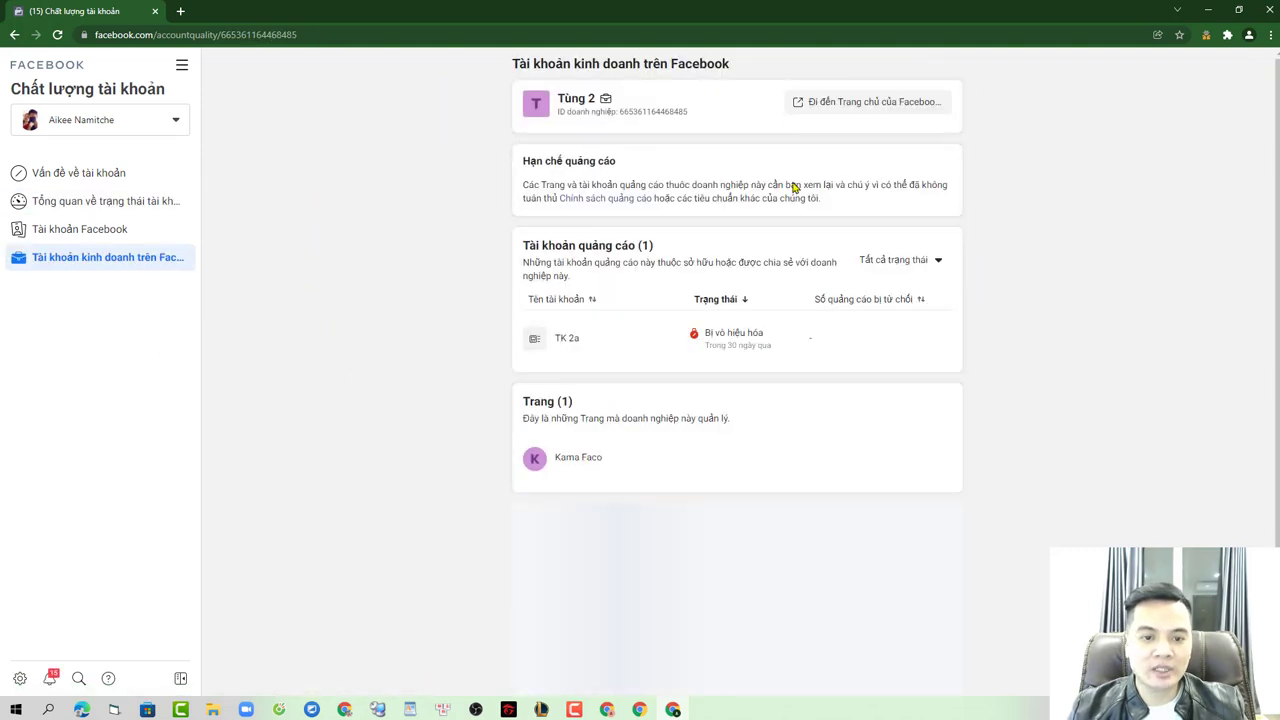
pyautogui.click(175, 124)
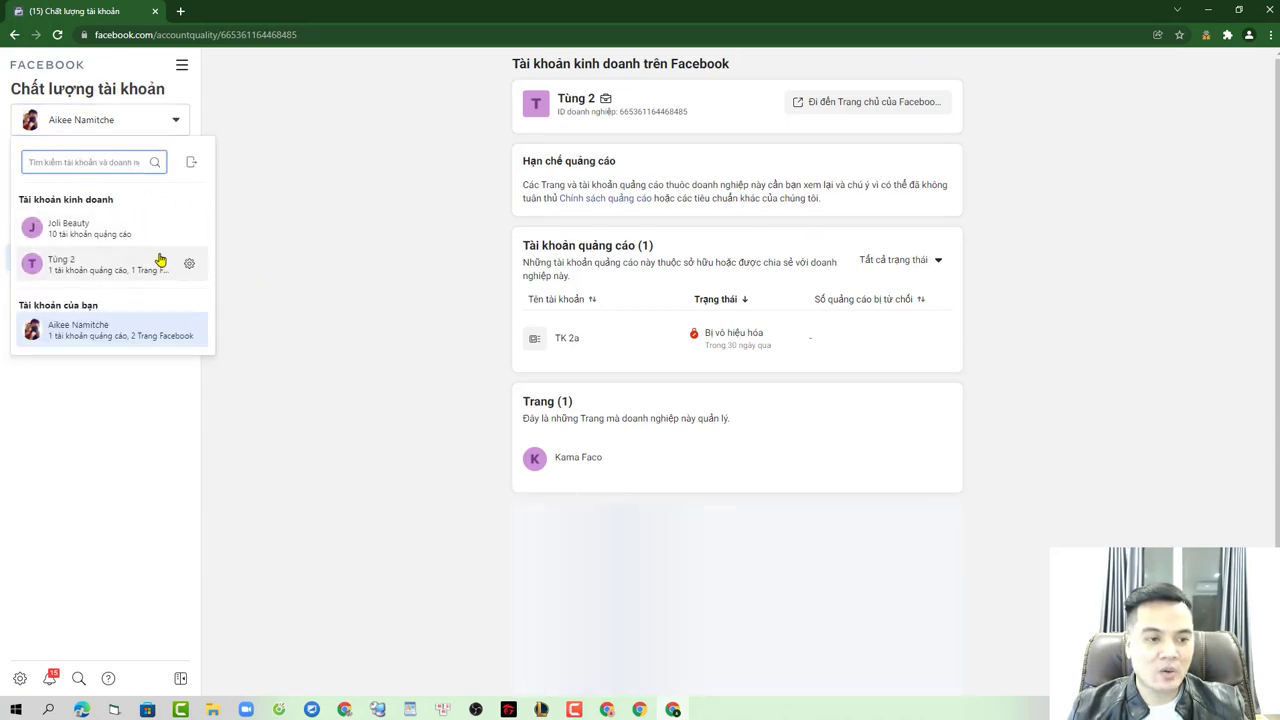
pyautogui.click(189, 264)
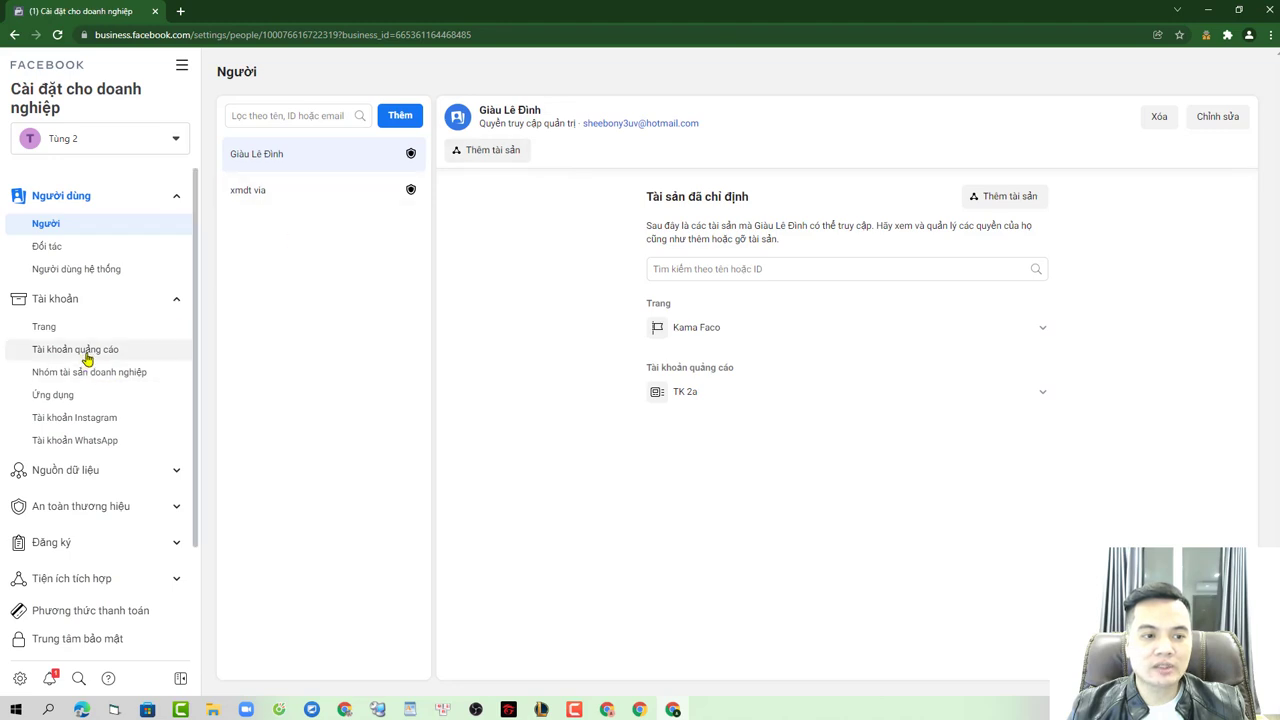
pyautogui.click(87, 351)
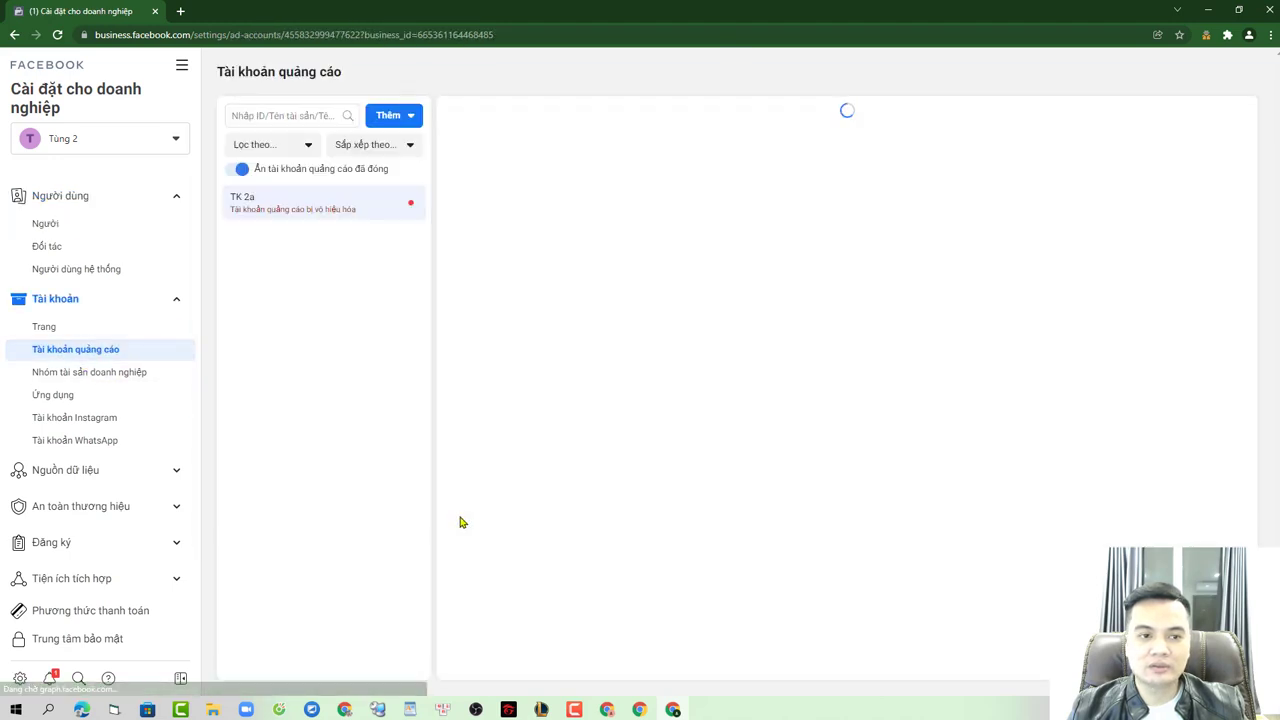
# Step: Request full-control access to the pasted ad account ID, with Kama Faco as primary Page
pyautogui.click(408, 117)
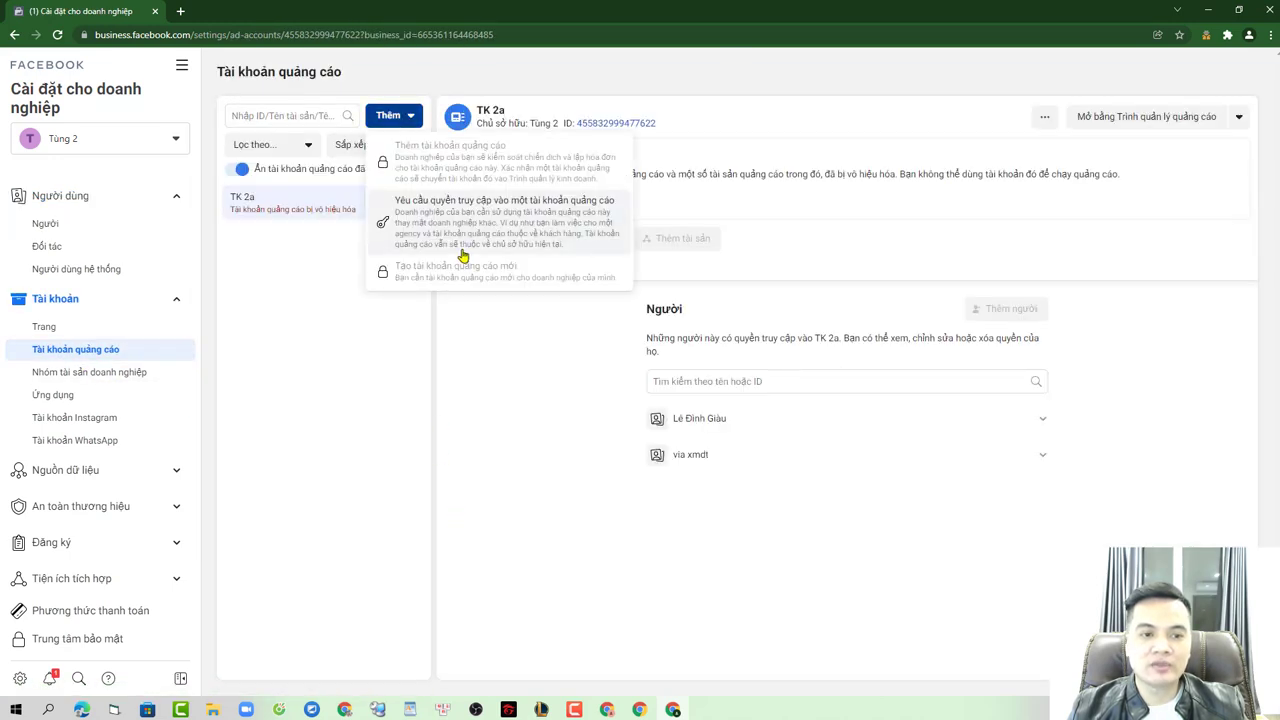
pyautogui.click(457, 217)
pyautogui.click(579, 323)
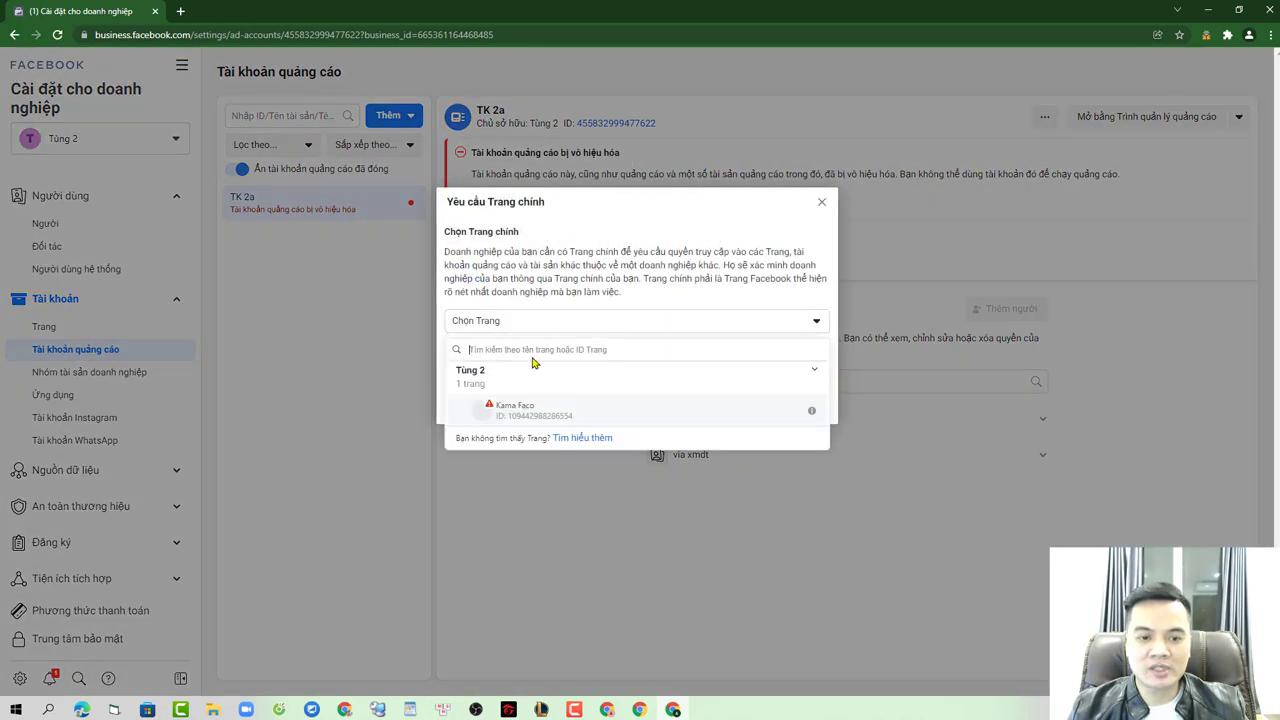
pyautogui.click(537, 405)
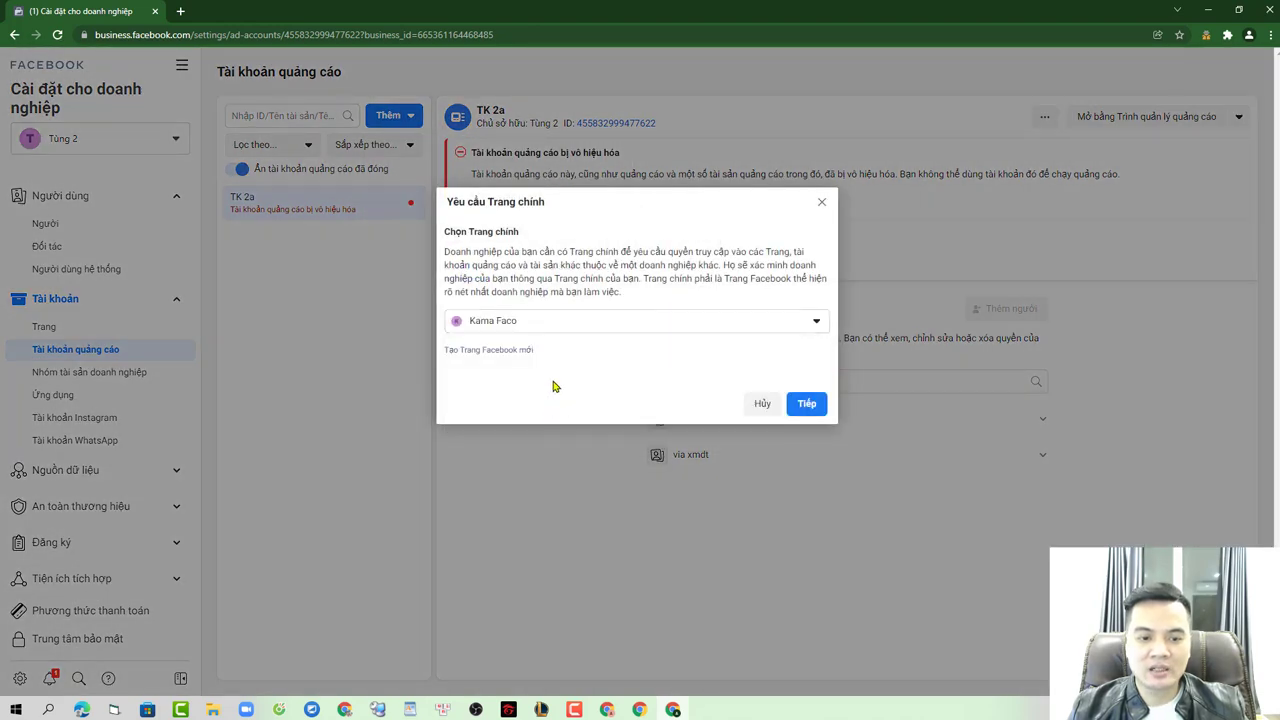
pyautogui.click(807, 404)
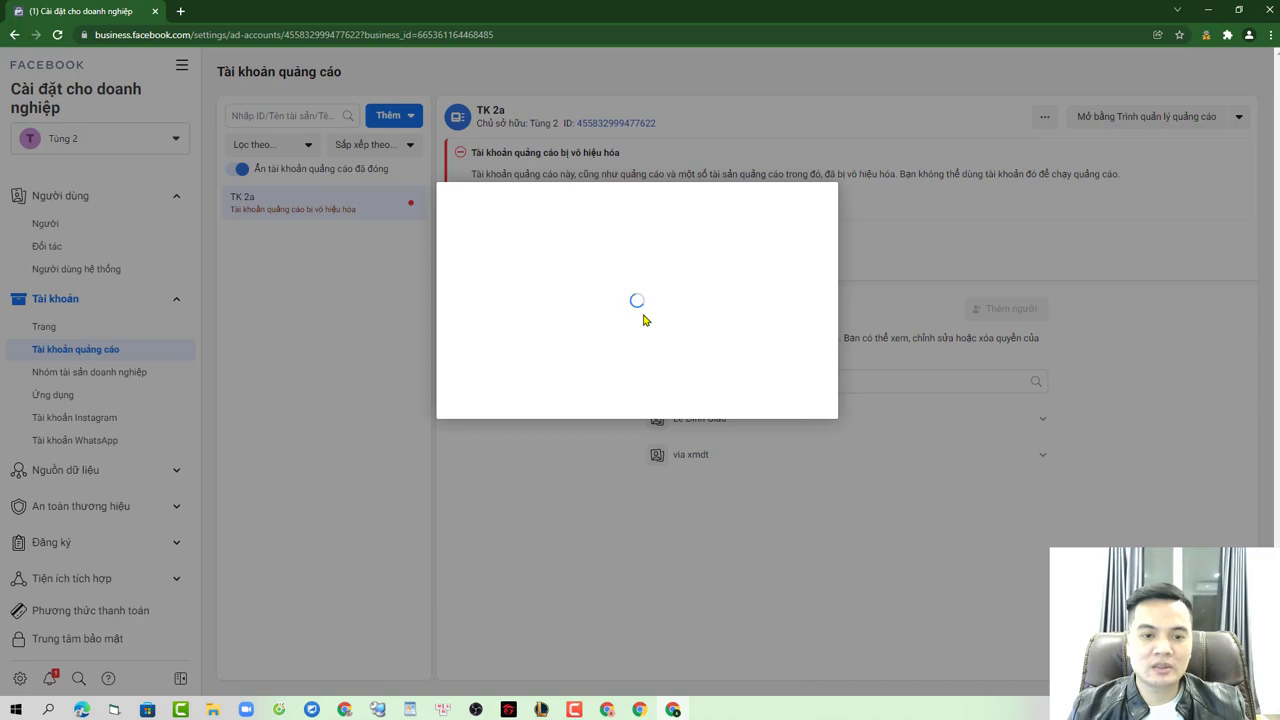
pyautogui.click(546, 222)
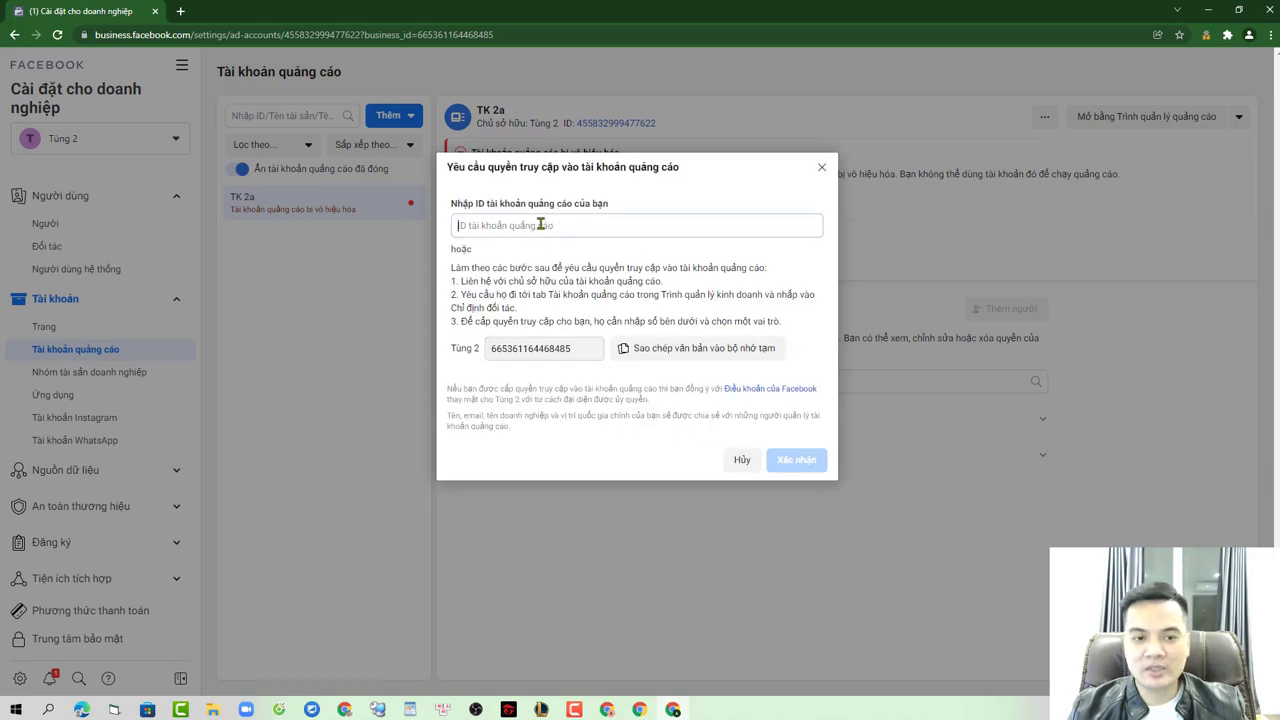
pyautogui.hotkey('ctrl', 'v')
pyautogui.click(810, 427)
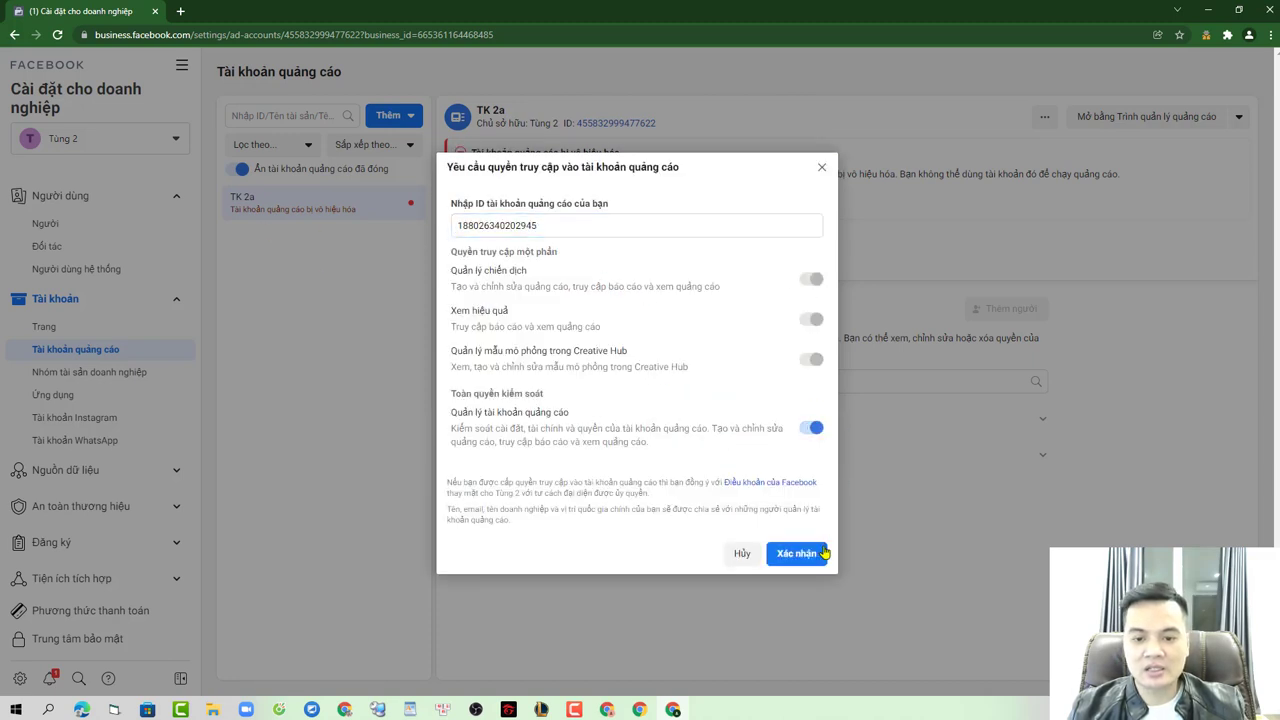
pyautogui.click(798, 553)
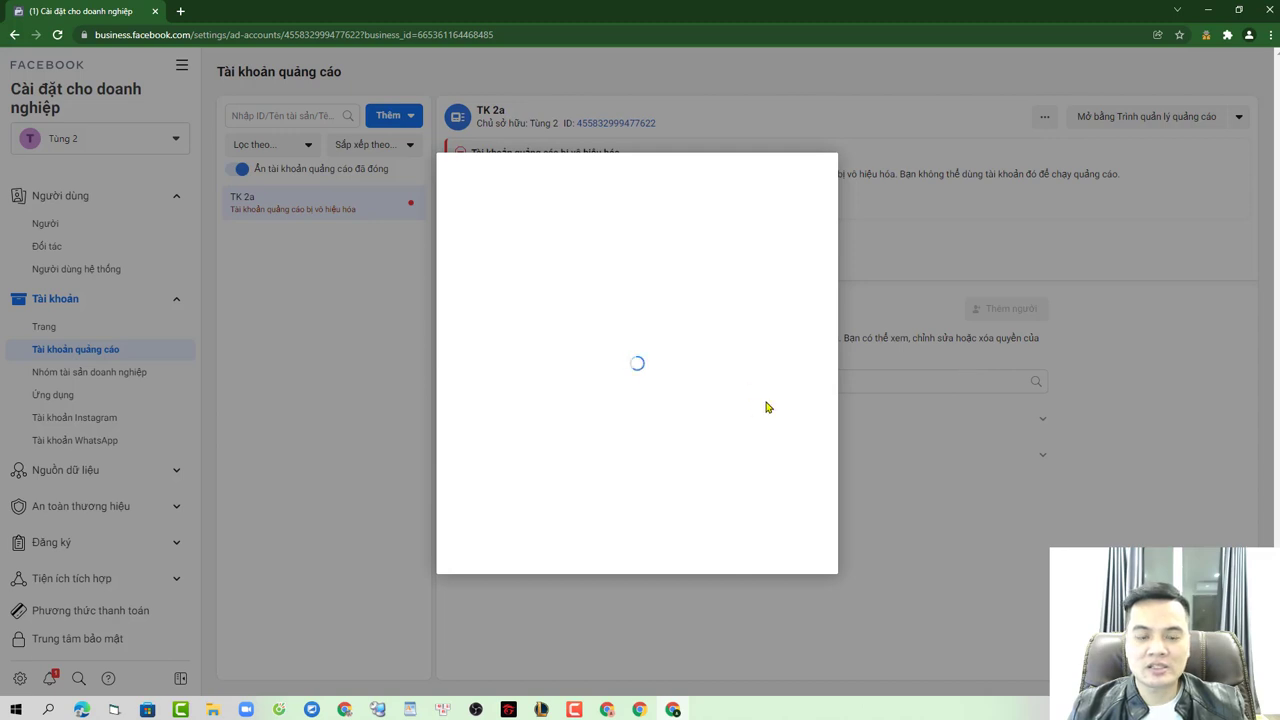
pyautogui.click(636, 247)
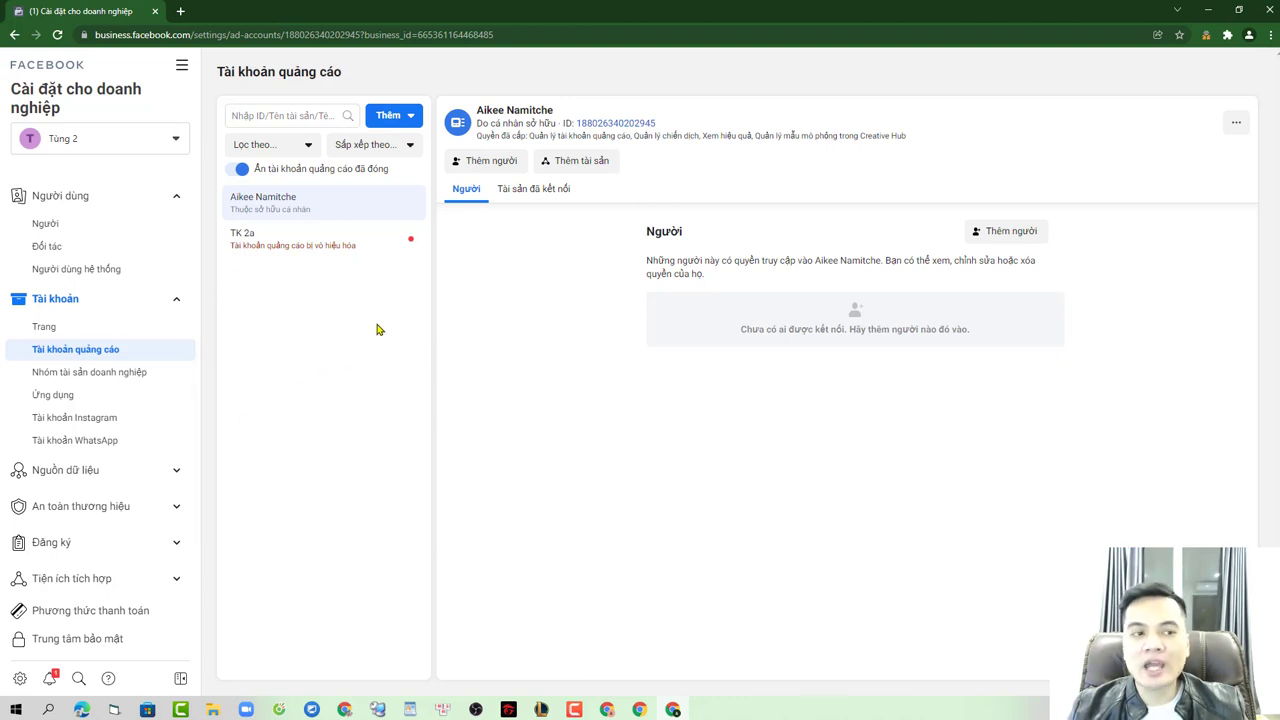
# Step: Review both admins' assigned assets under People, then return to the Ad Accounts list
pyautogui.click(110, 228)
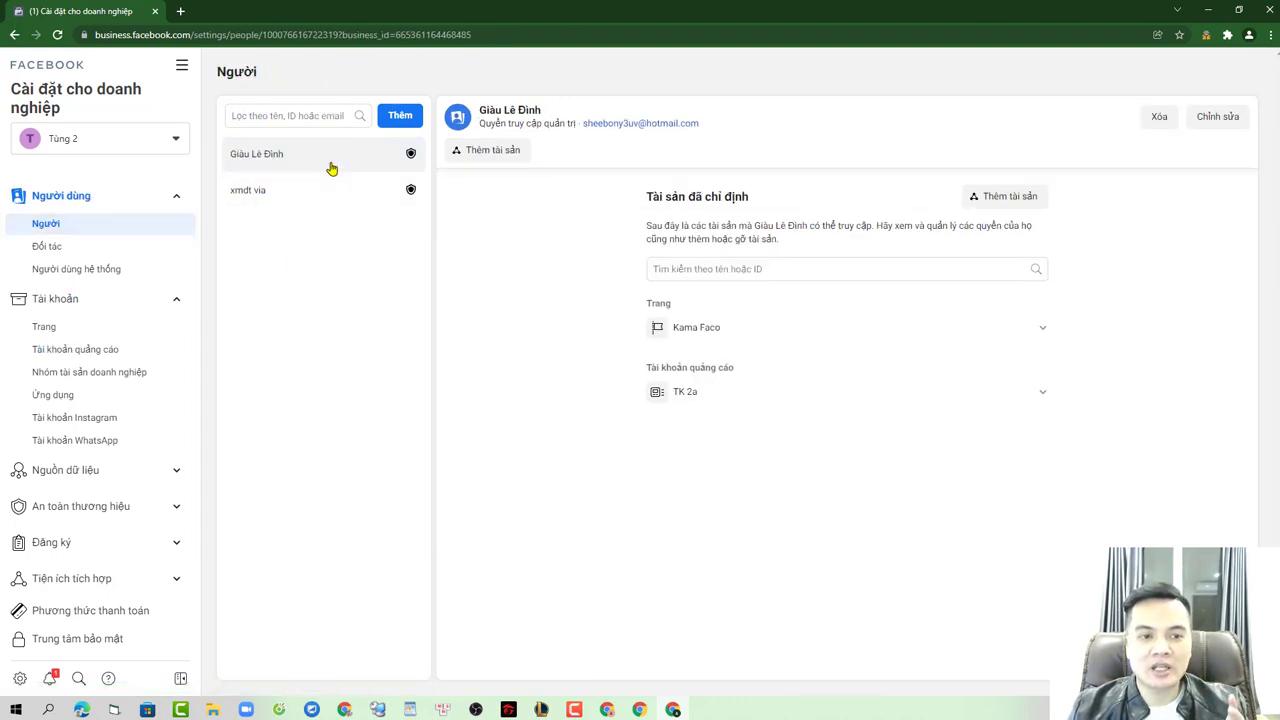
pyautogui.click(320, 191)
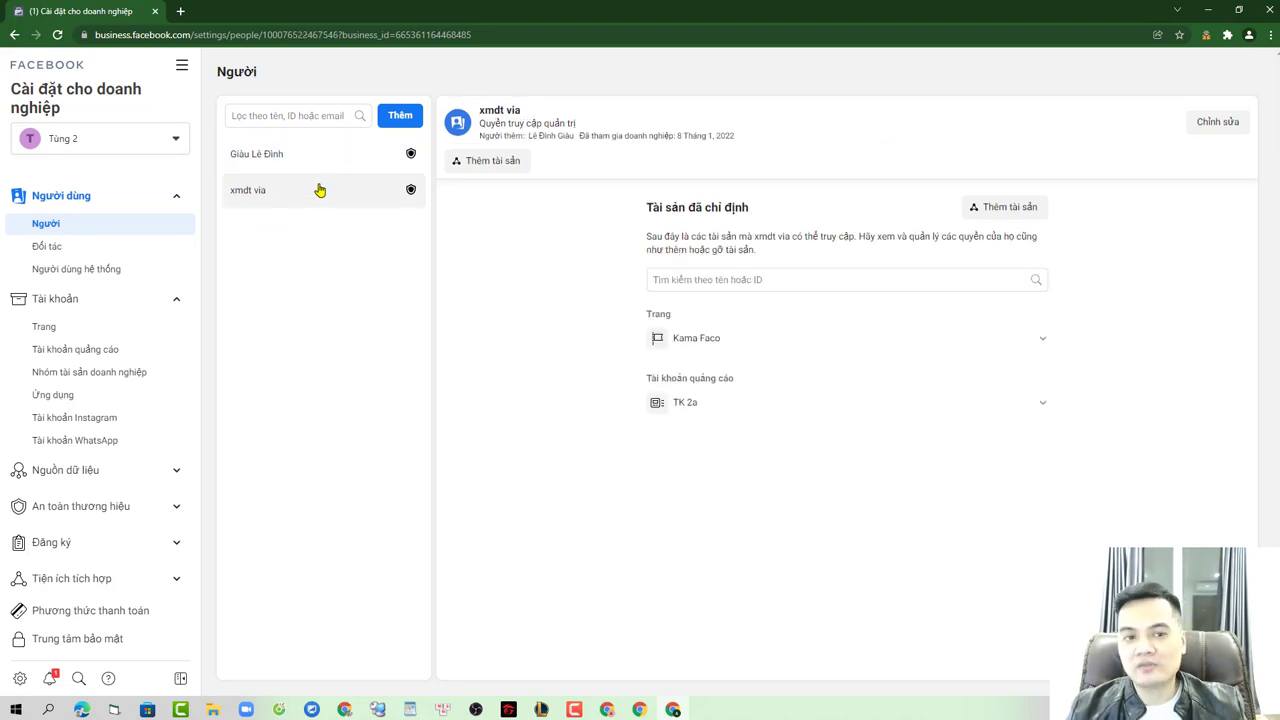
pyautogui.click(349, 165)
pyautogui.click(346, 190)
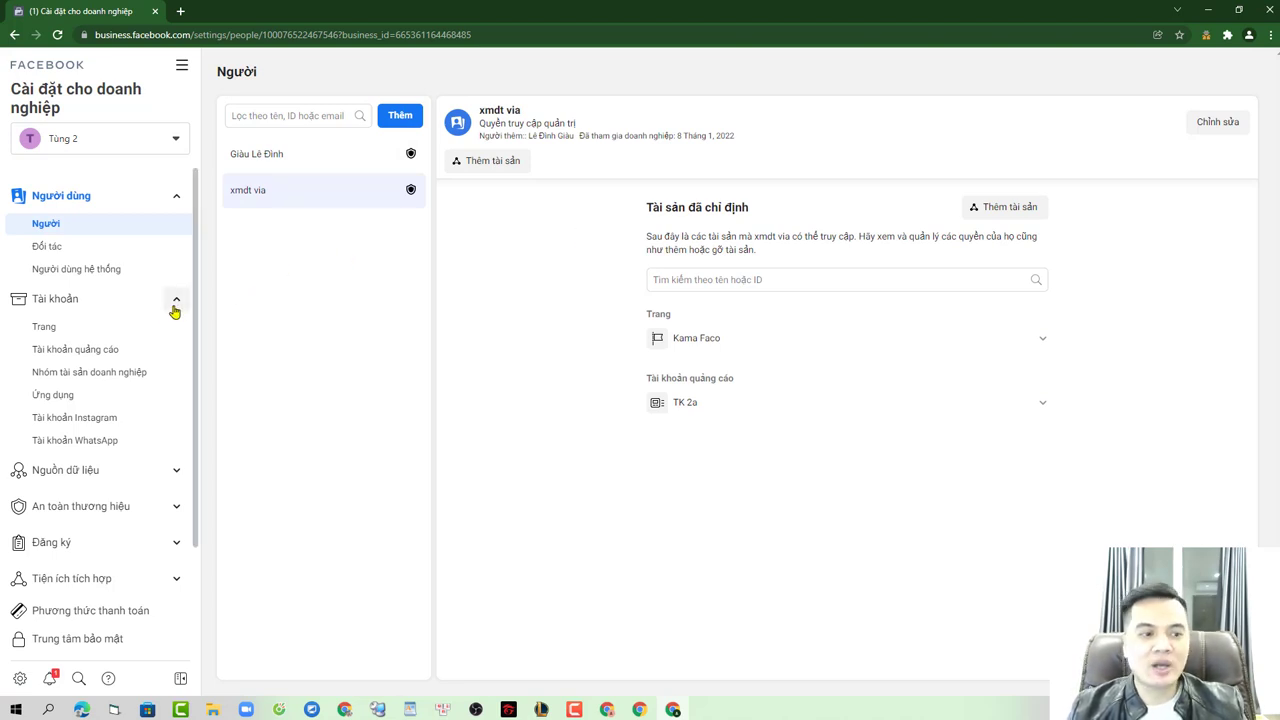
pyautogui.click(112, 349)
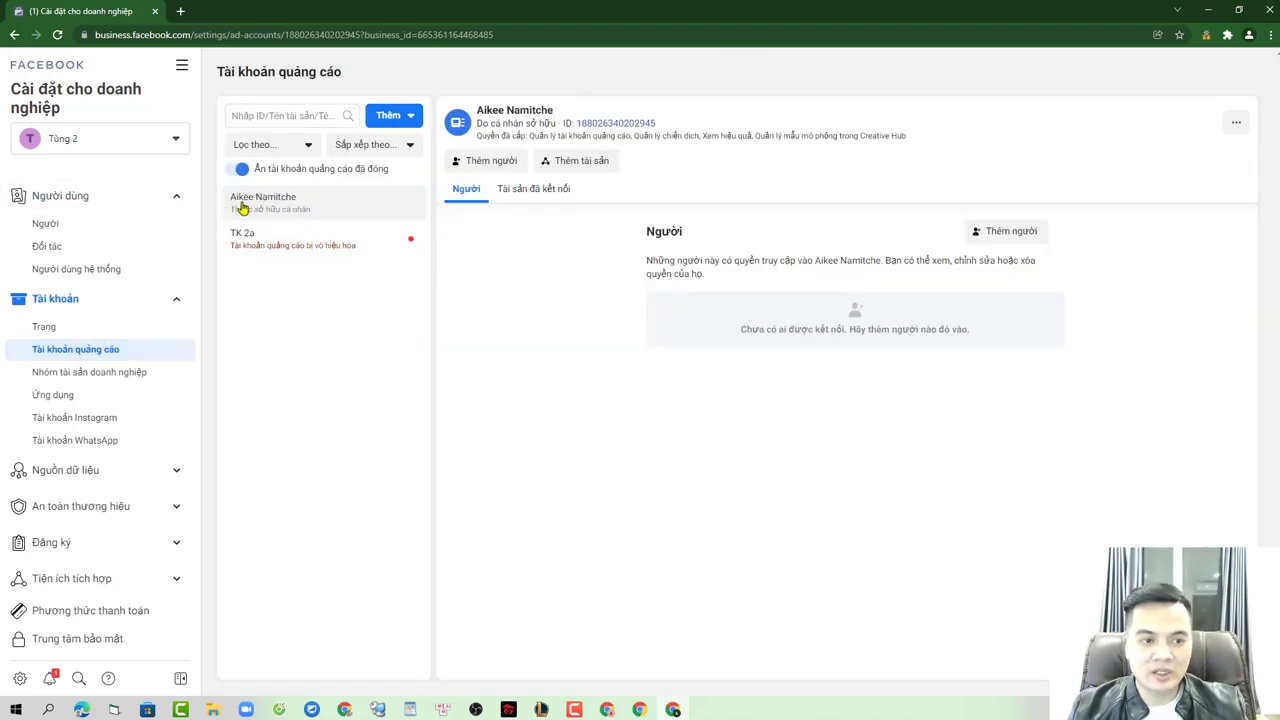
pyautogui.click(140, 232)
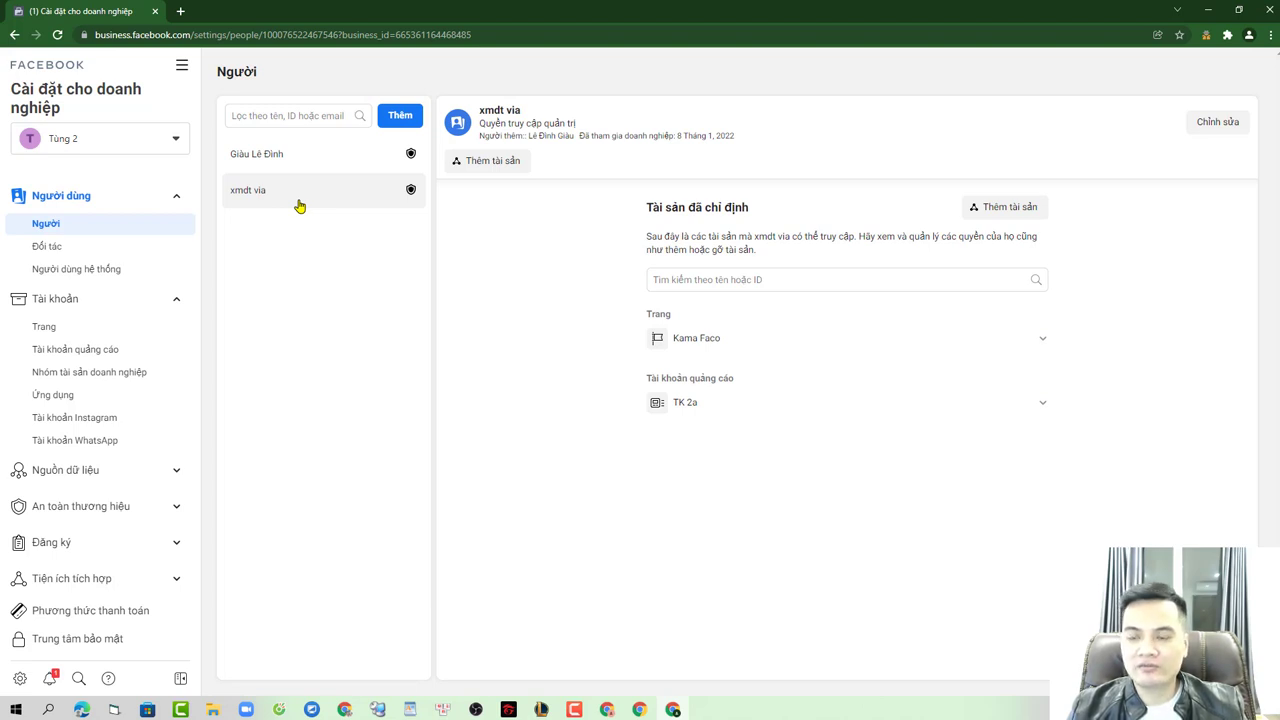
pyautogui.click(338, 162)
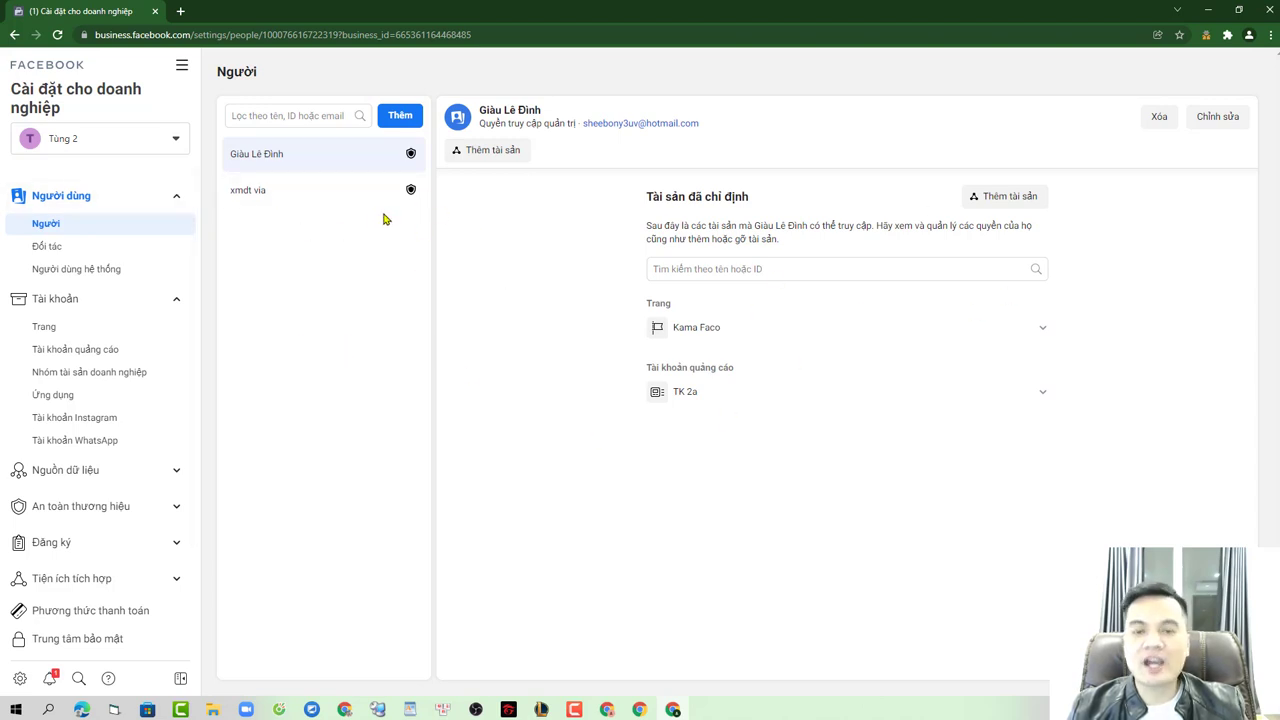
pyautogui.click(123, 352)
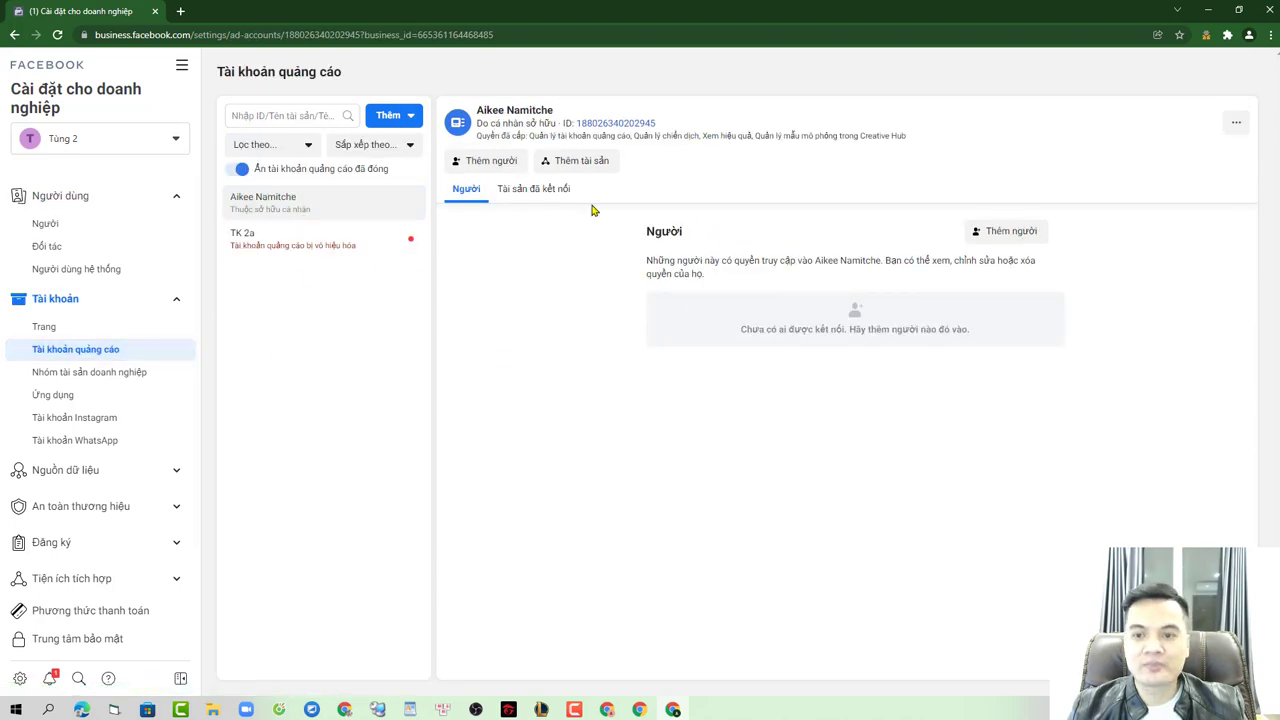
# Step: Assign the admin to the personal ad account with Manage ad account permission
pyautogui.click(1008, 231)
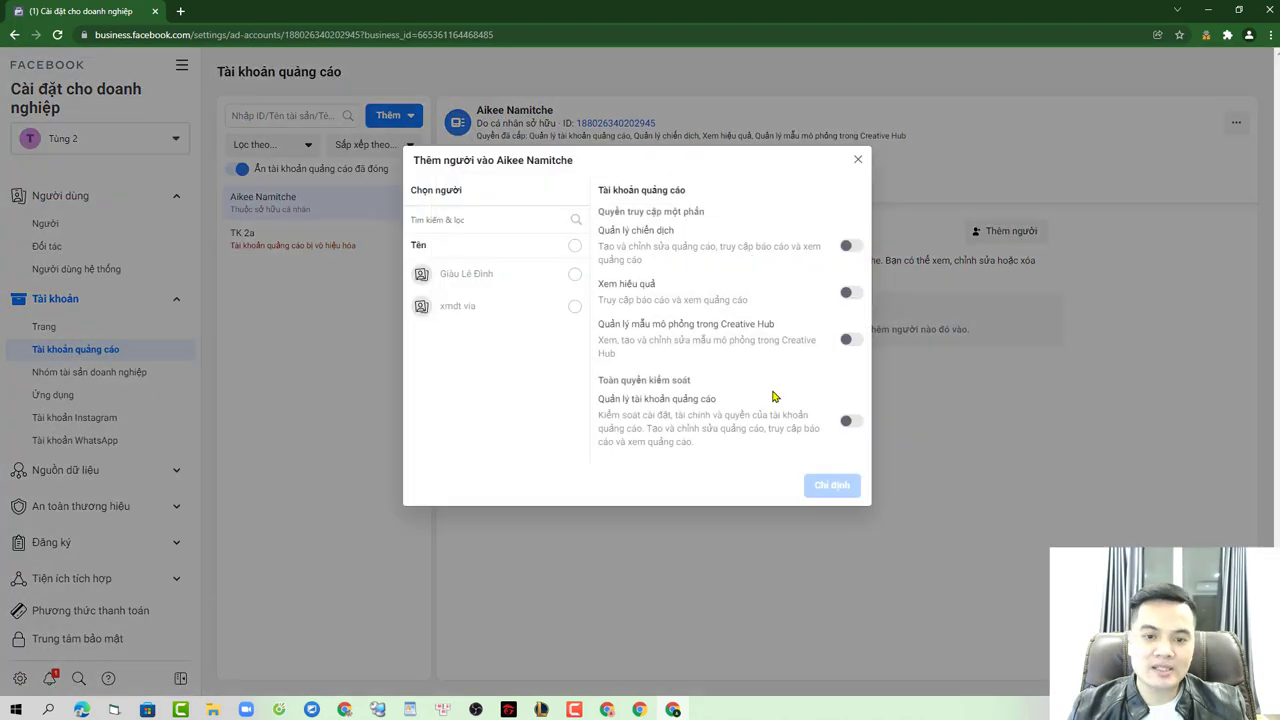
pyautogui.click(575, 274)
pyautogui.click(848, 421)
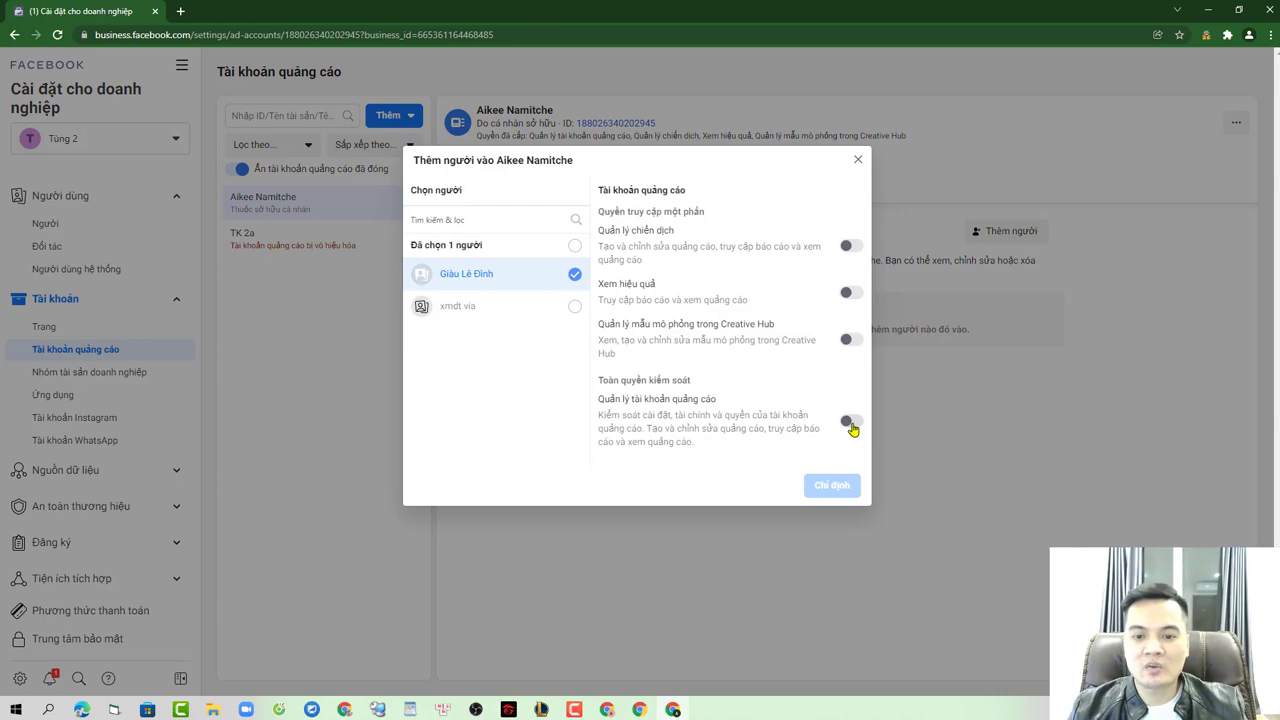
pyautogui.click(827, 503)
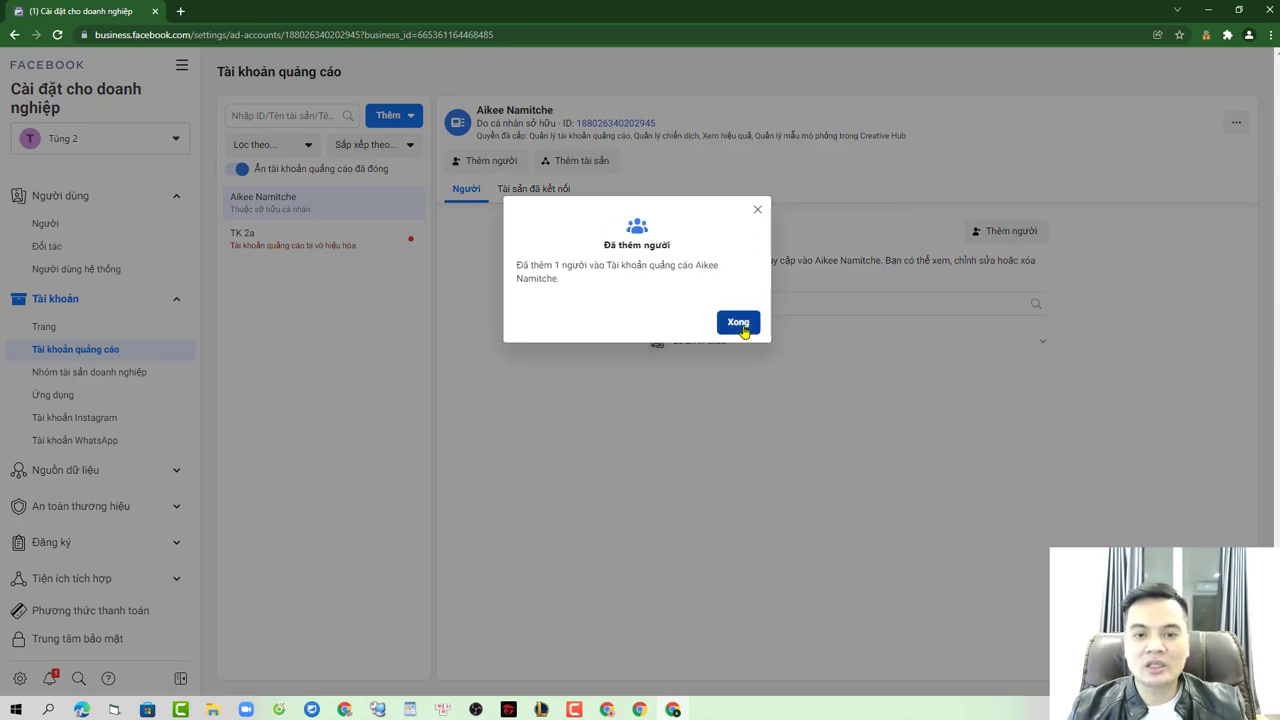
pyautogui.click(740, 322)
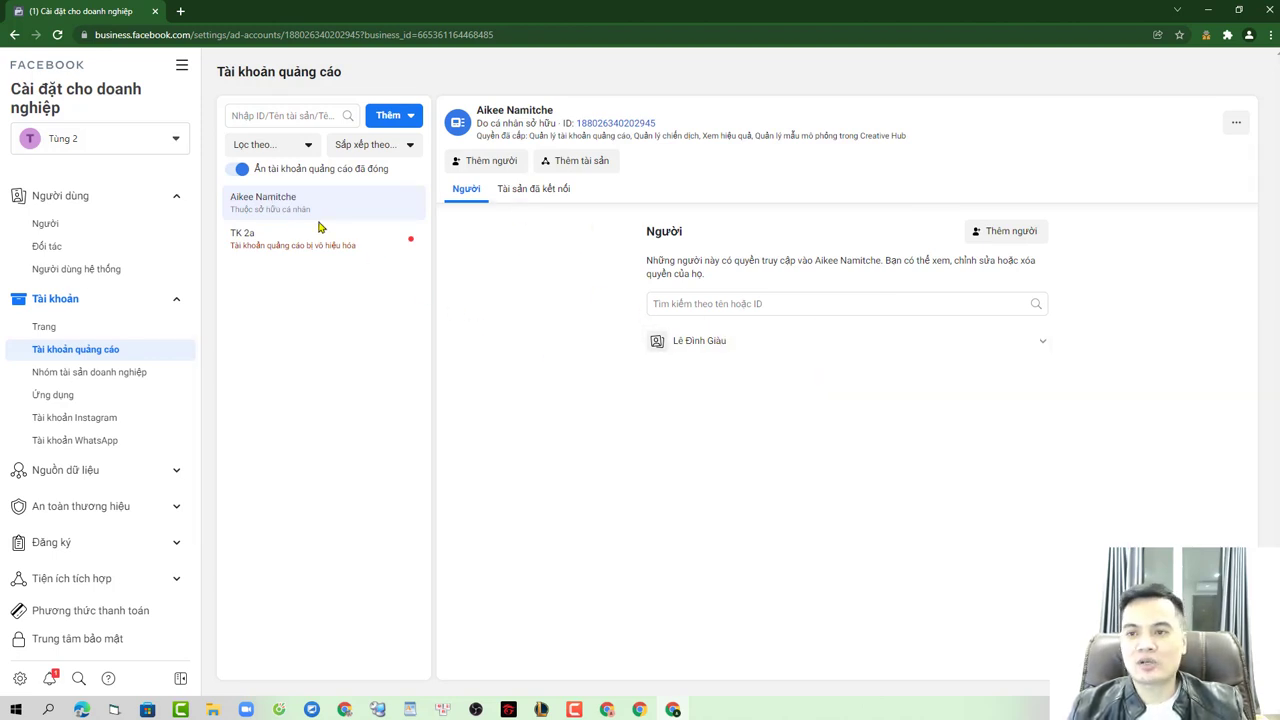
pyautogui.click(1249, 35)
# Step: Switch Chrome profile, open Account Quality, and view the personal Facebook account's status
pyautogui.click(1137, 310)
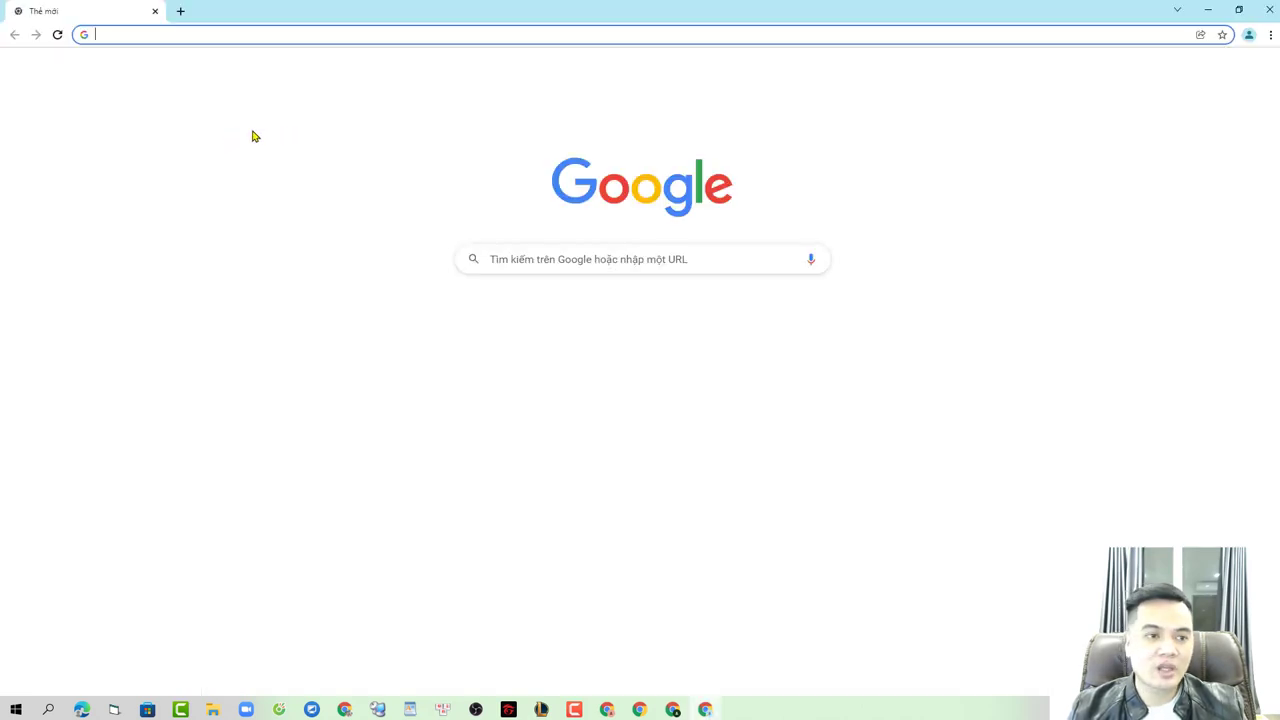
pyautogui.click(600, 322)
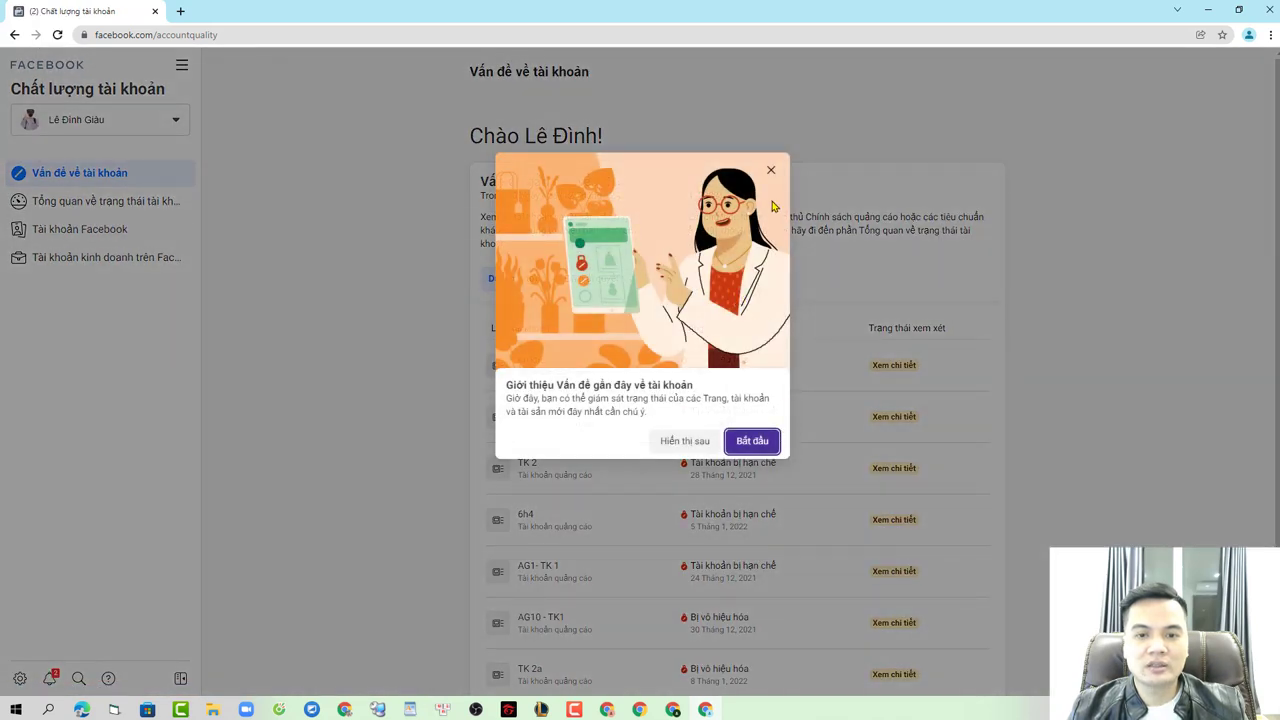
pyautogui.click(768, 170)
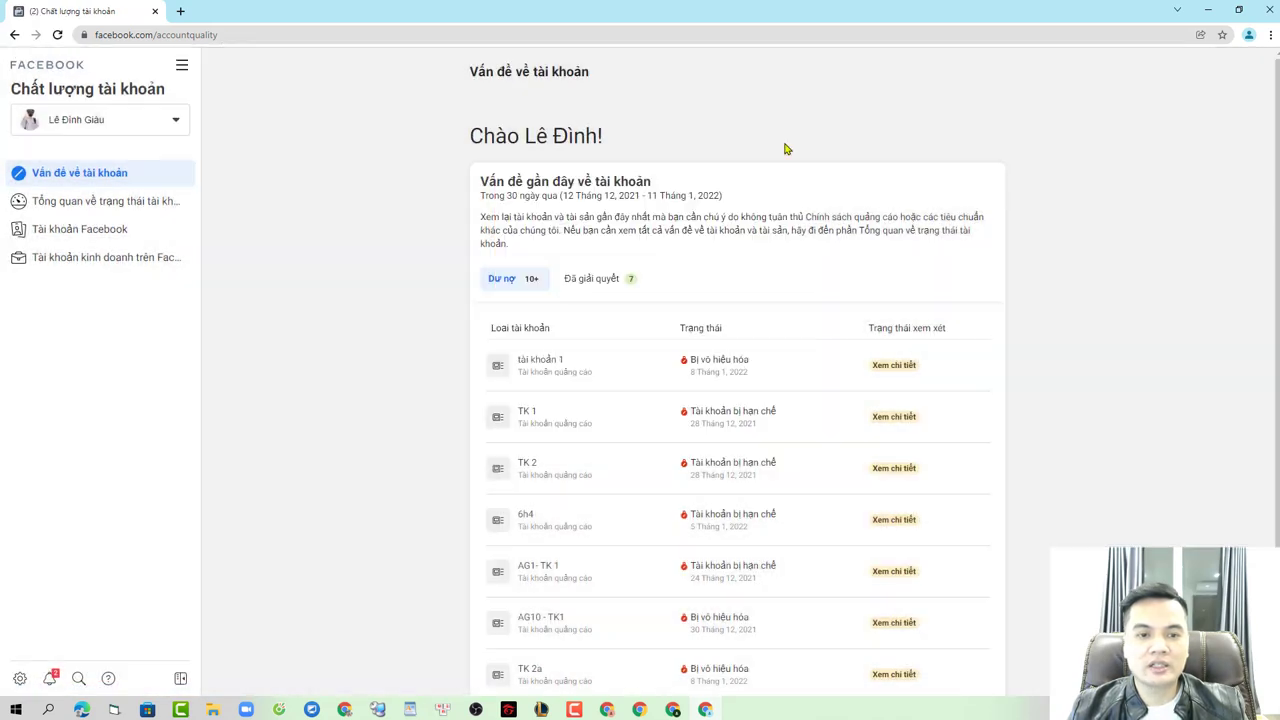
pyautogui.click(105, 201)
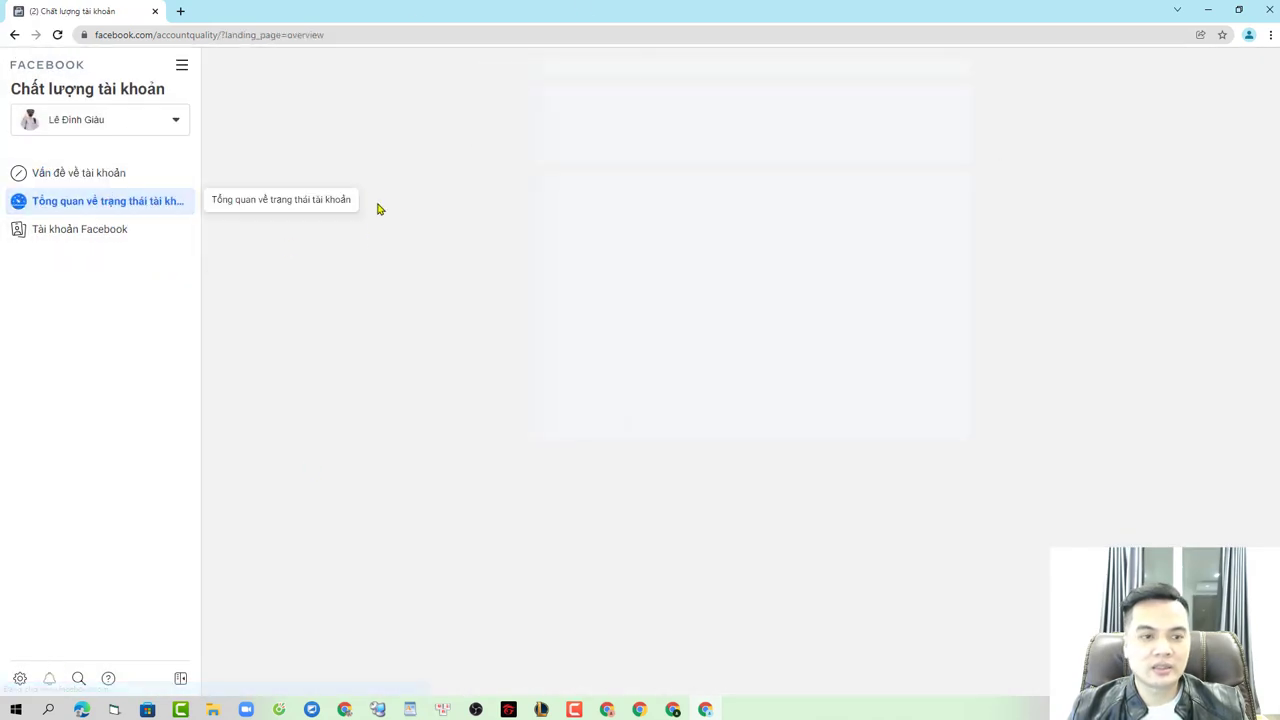
pyautogui.click(651, 165)
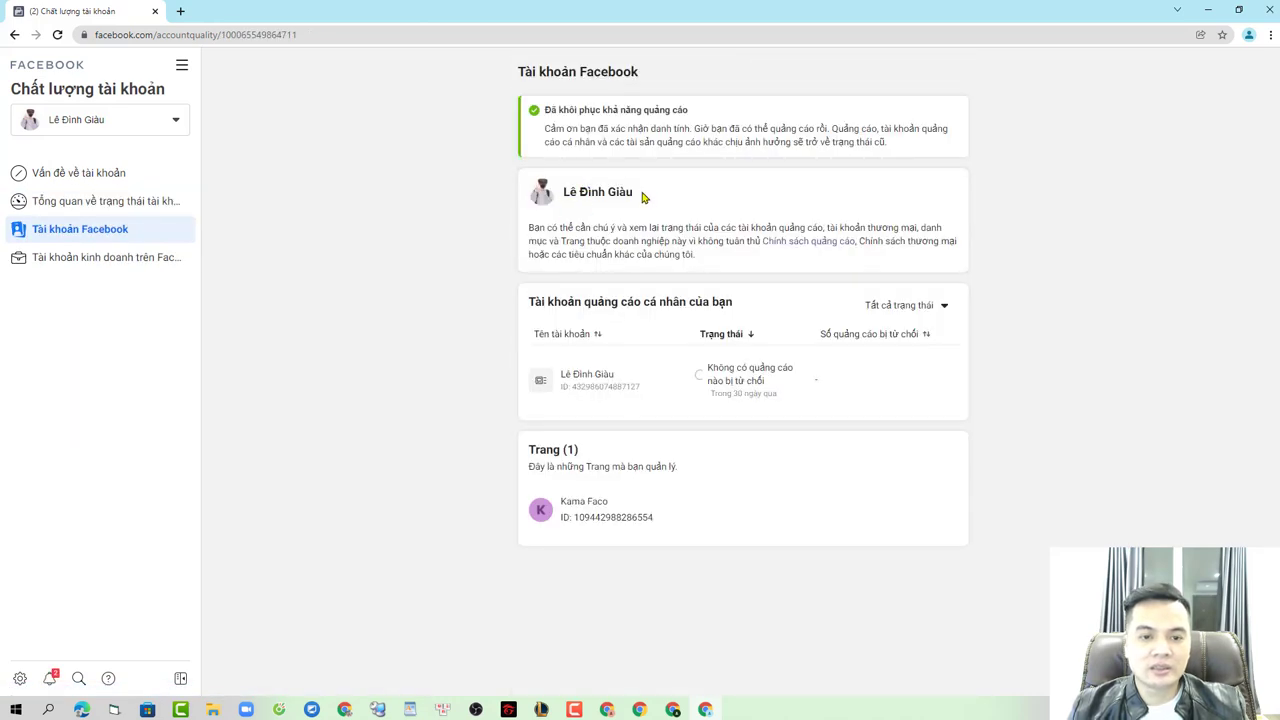
pyautogui.moveTo(644, 197); pyautogui.dragTo(520, 190)
pyautogui.click(1067, 187)
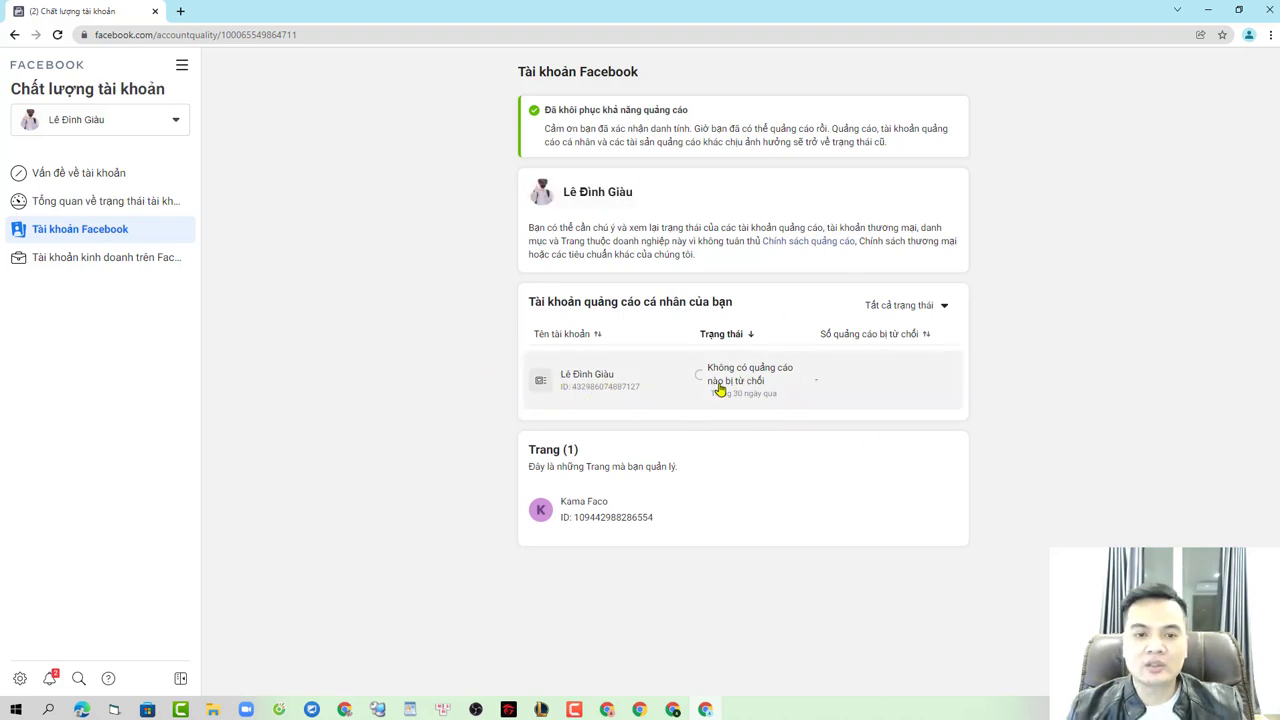
# Step: Open the Tùng 2 business in Account Quality and select the shared ad account
pyautogui.click(100, 201)
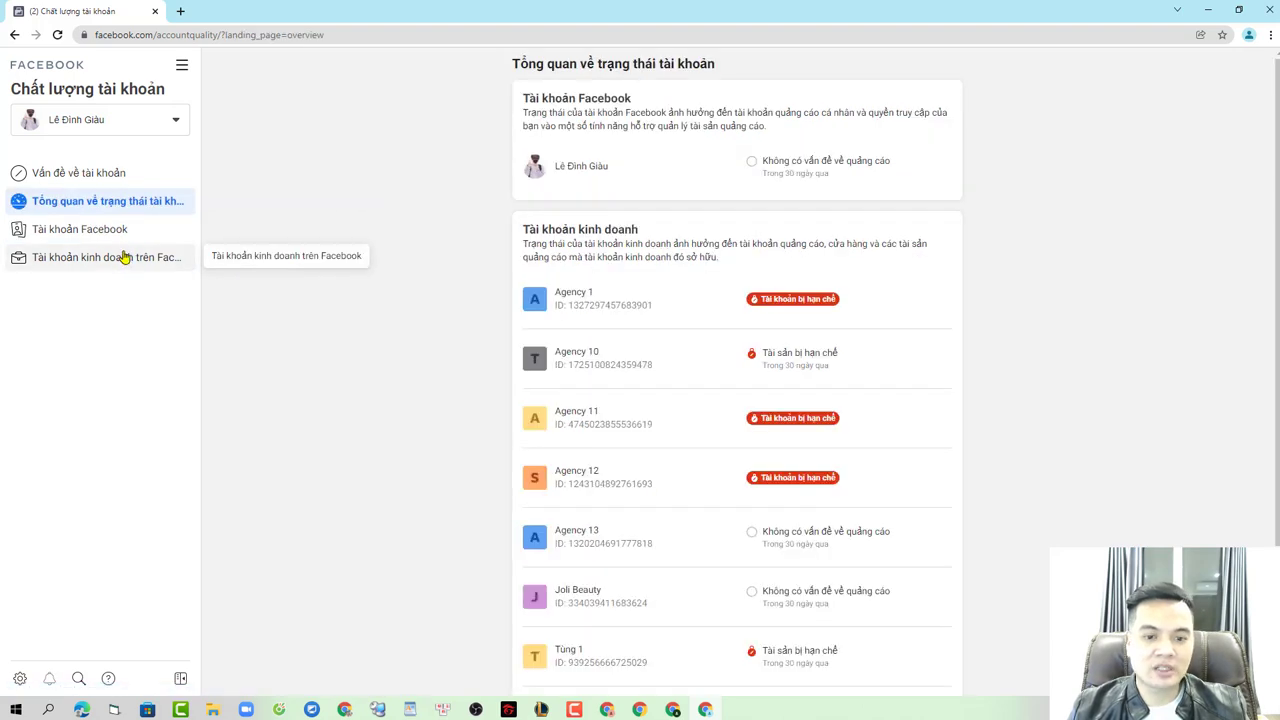
pyautogui.scroll(-1, 705, 458)
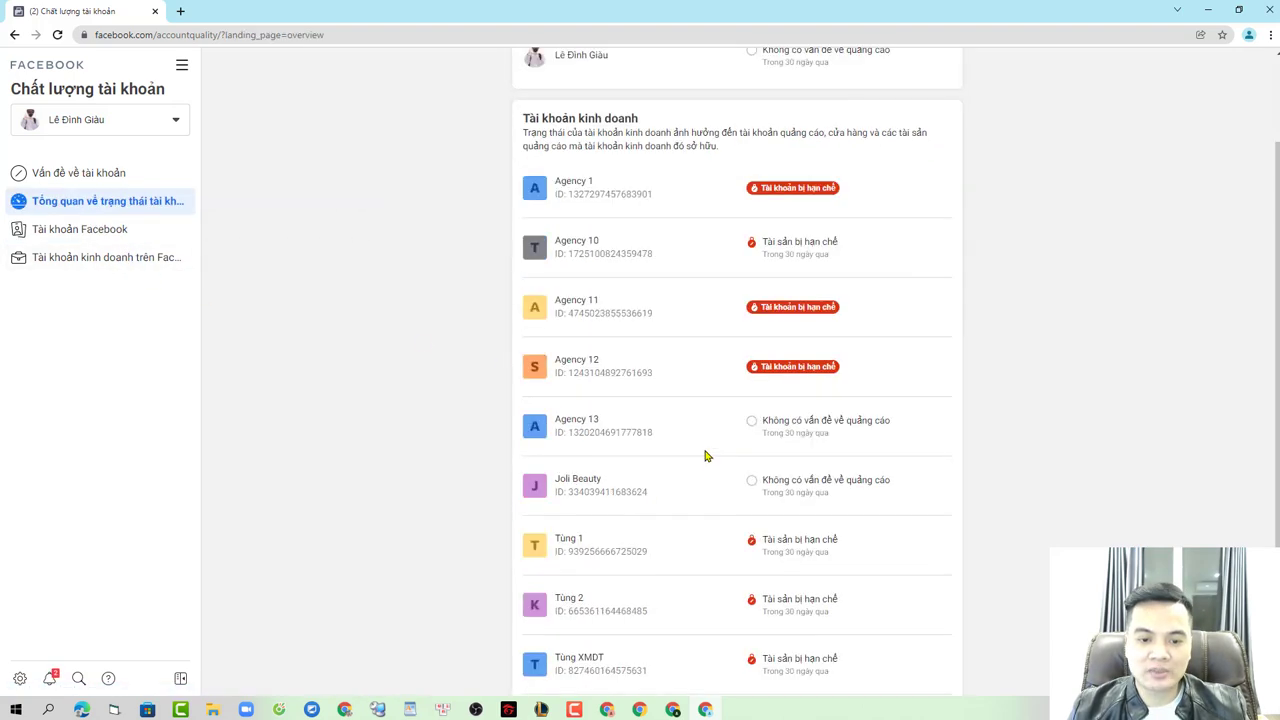
pyautogui.scroll(-1, 705, 452)
pyautogui.click(640, 528)
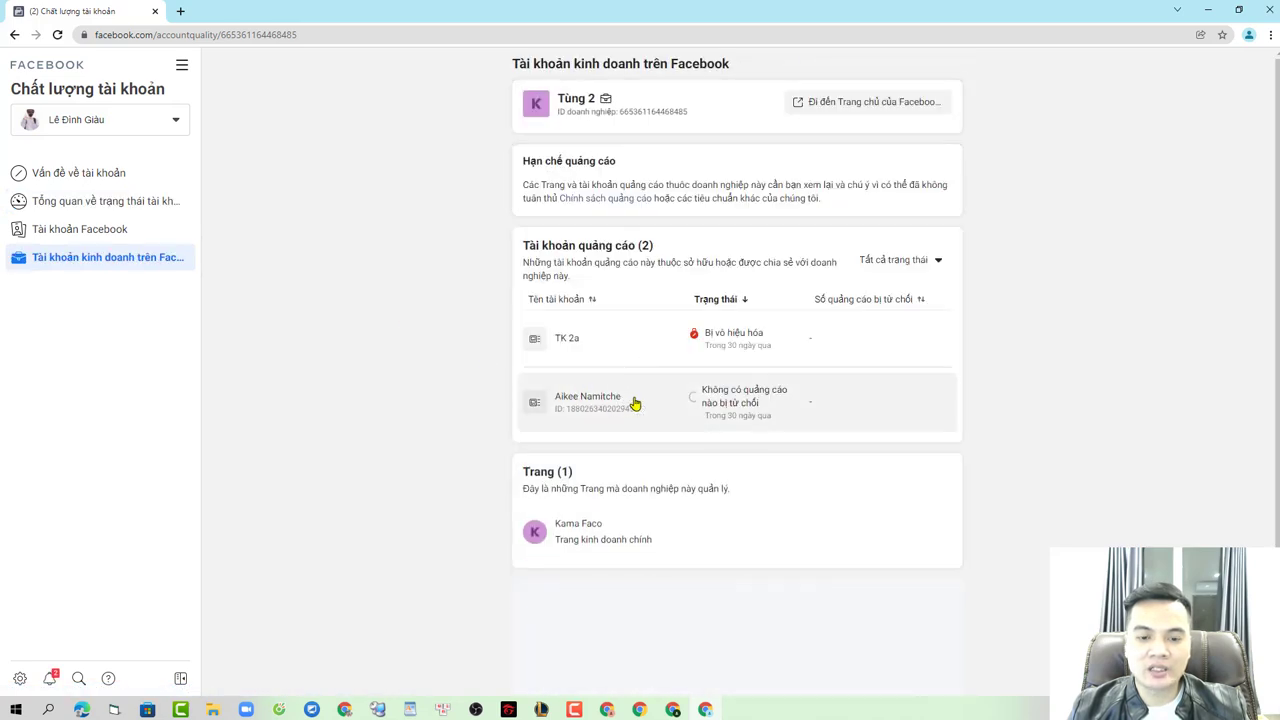
pyautogui.click(628, 401)
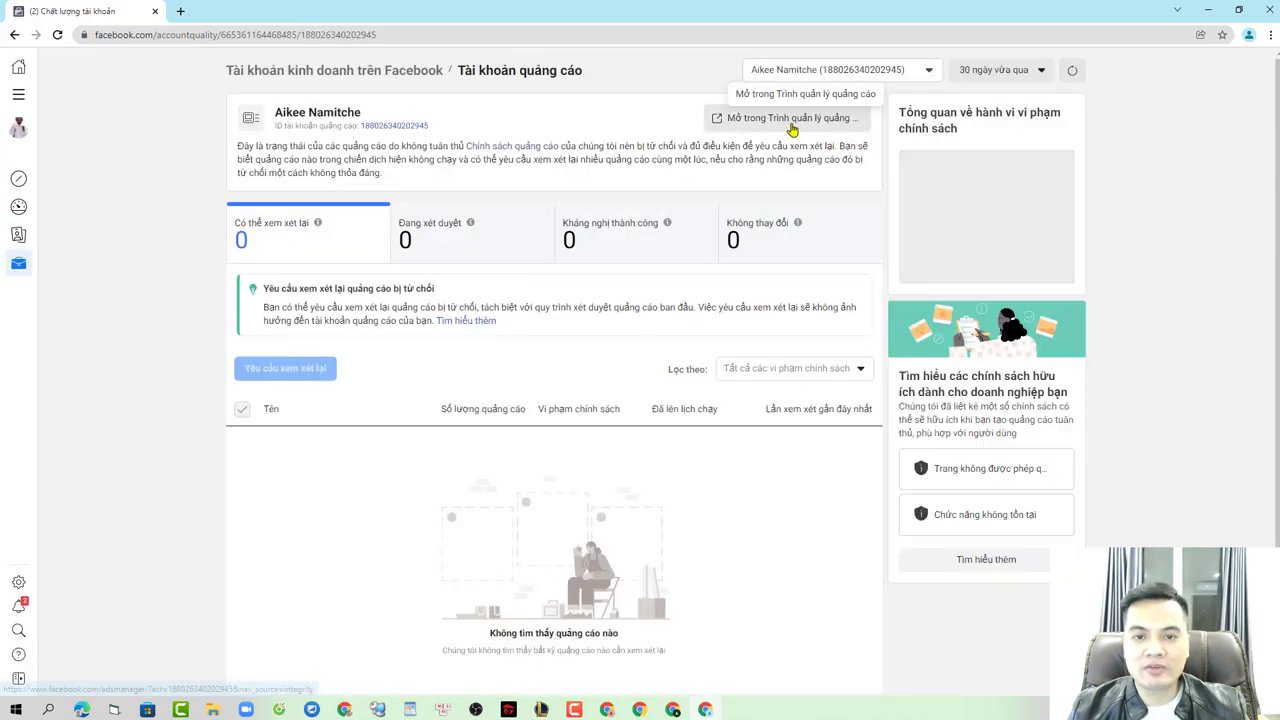
# Step: Open the shared ad account in Ads Manager and close the attribution settings notice
pyautogui.click(790, 121)
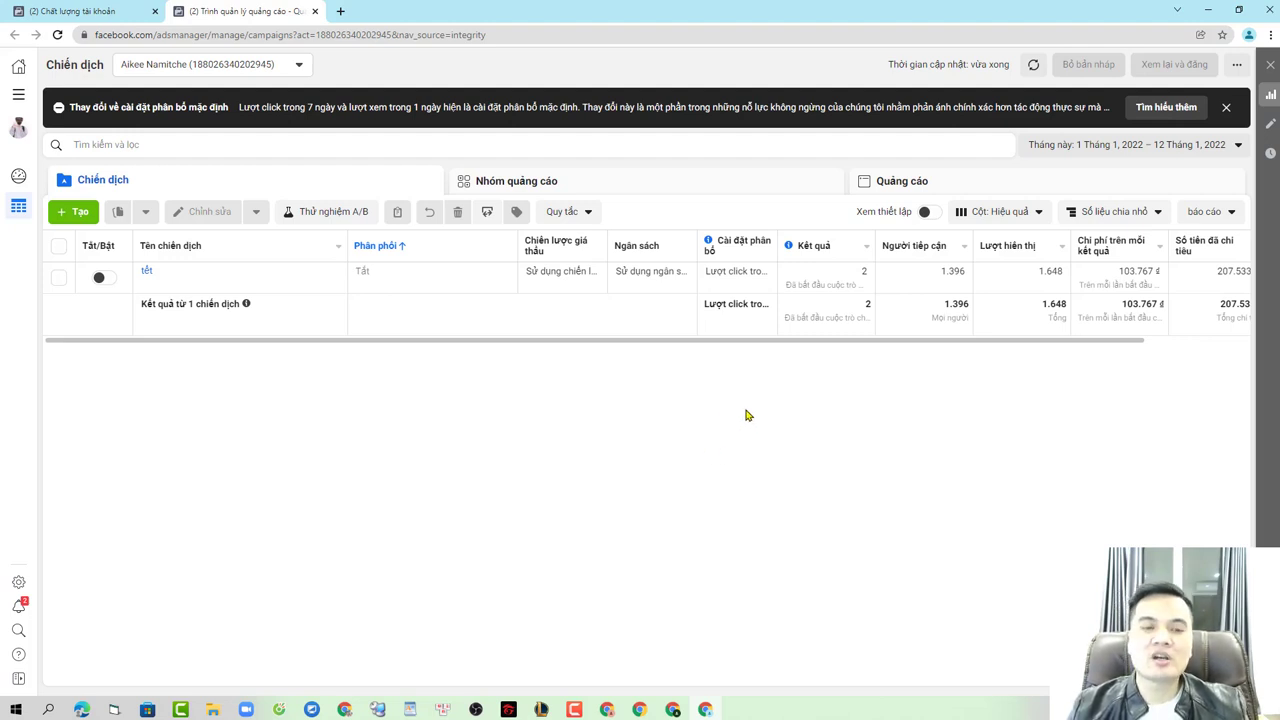
pyautogui.click(1226, 107)
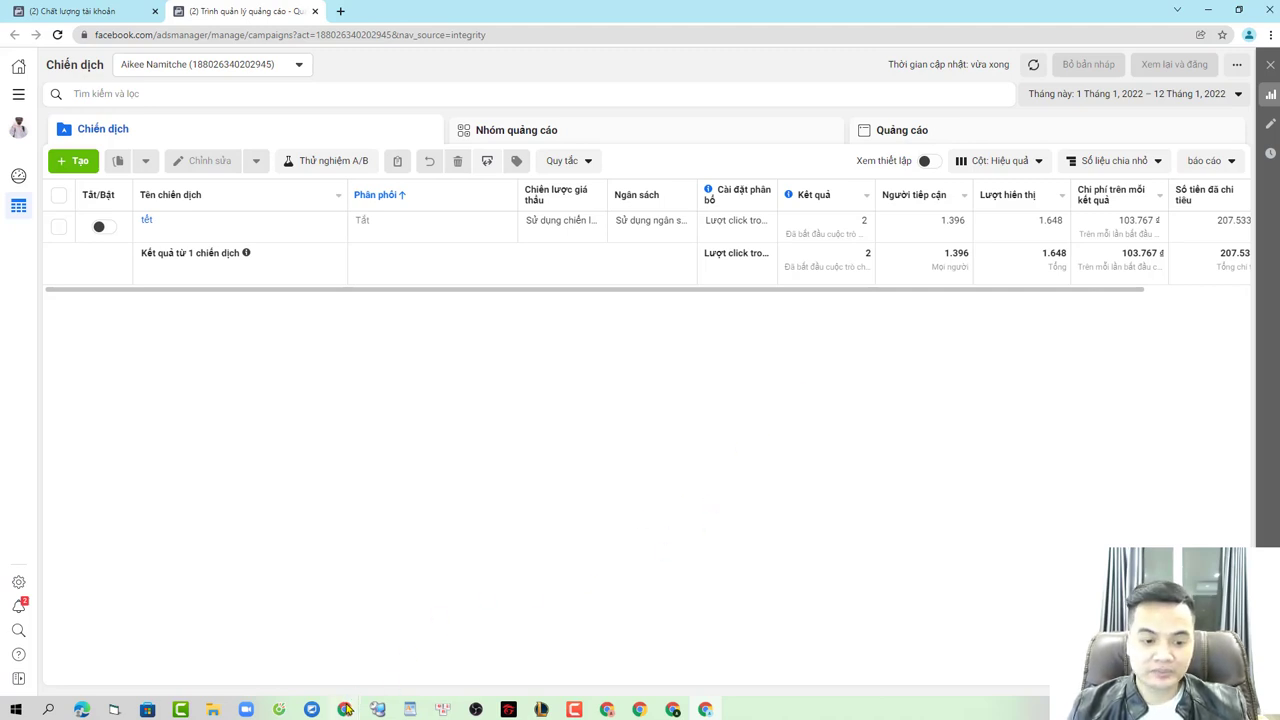
# Step: Bring the TÀI LIỆU MKT sheet forward and highlight the VIA and NGƯỜI LÁI XE labels
pyautogui.moveTo(345, 708)
pyautogui.click(302, 617)
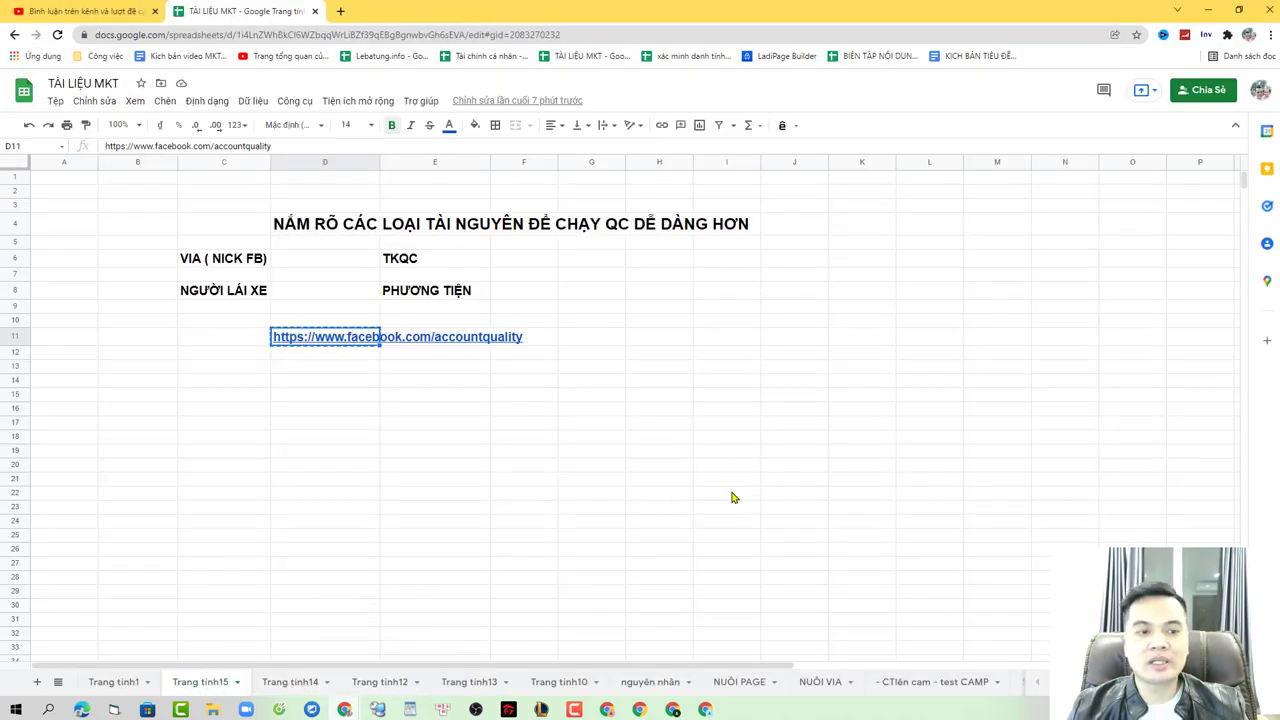
pyautogui.click(130, 258)
pyautogui.keyDown('shift'); pyautogui.click(229, 317); pyautogui.keyUp('shift')
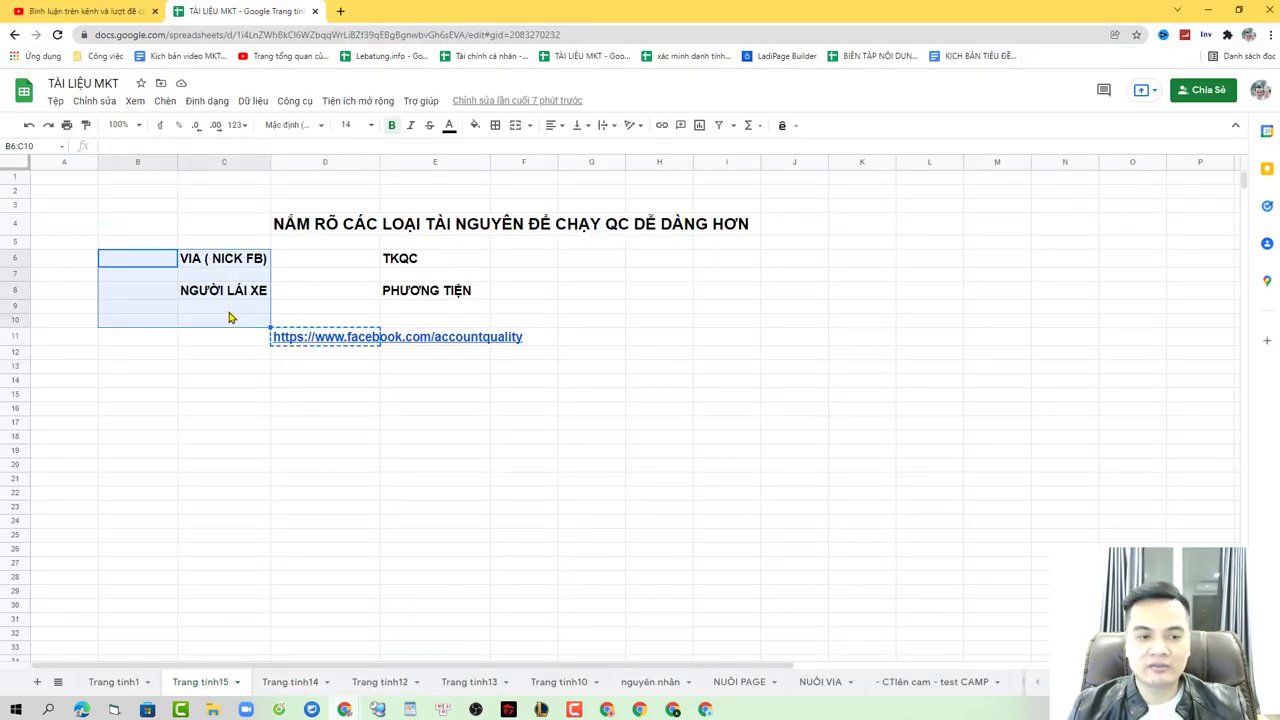
# Step: Point out the TKQC and PHƯƠNG TIỆN labels, then VIA (NICK FB) and NGƯỜI LÁI XE
pyautogui.moveTo(390, 253); pyautogui.dragTo(540, 312)
pyautogui.click(674, 297)
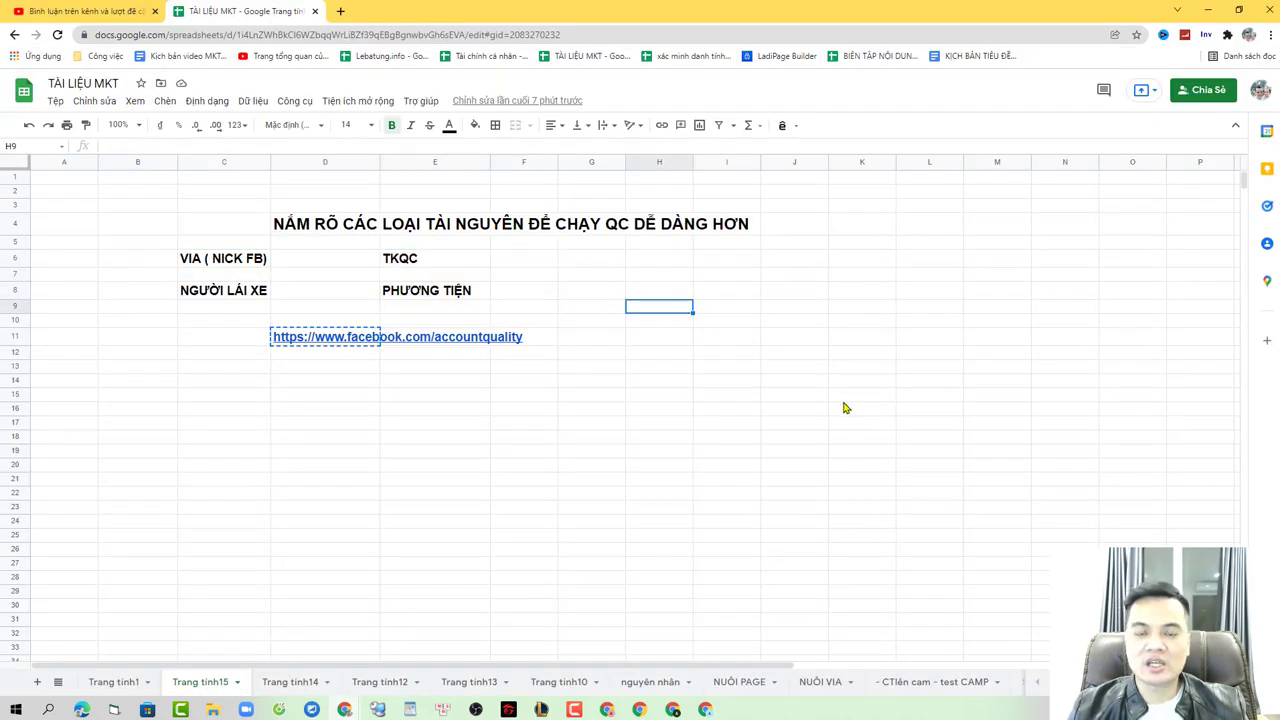
pyautogui.click(702, 397)
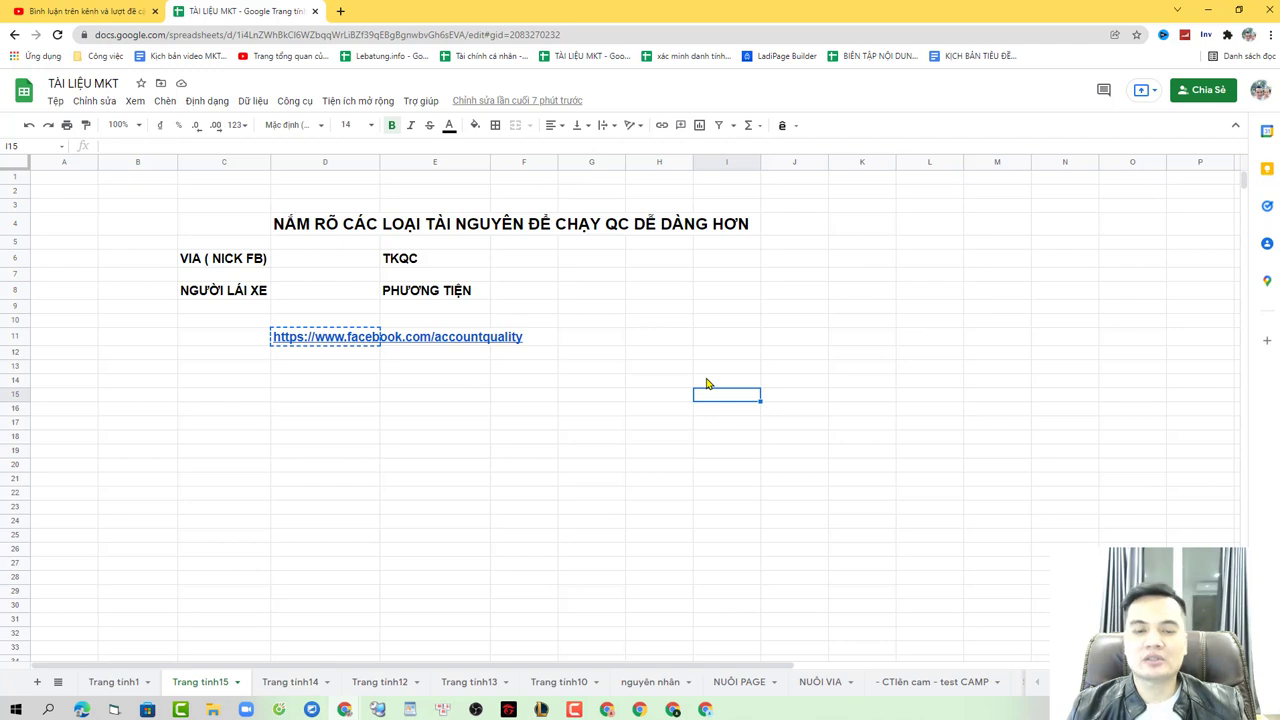
pyautogui.click(206, 270)
pyautogui.click(211, 290)
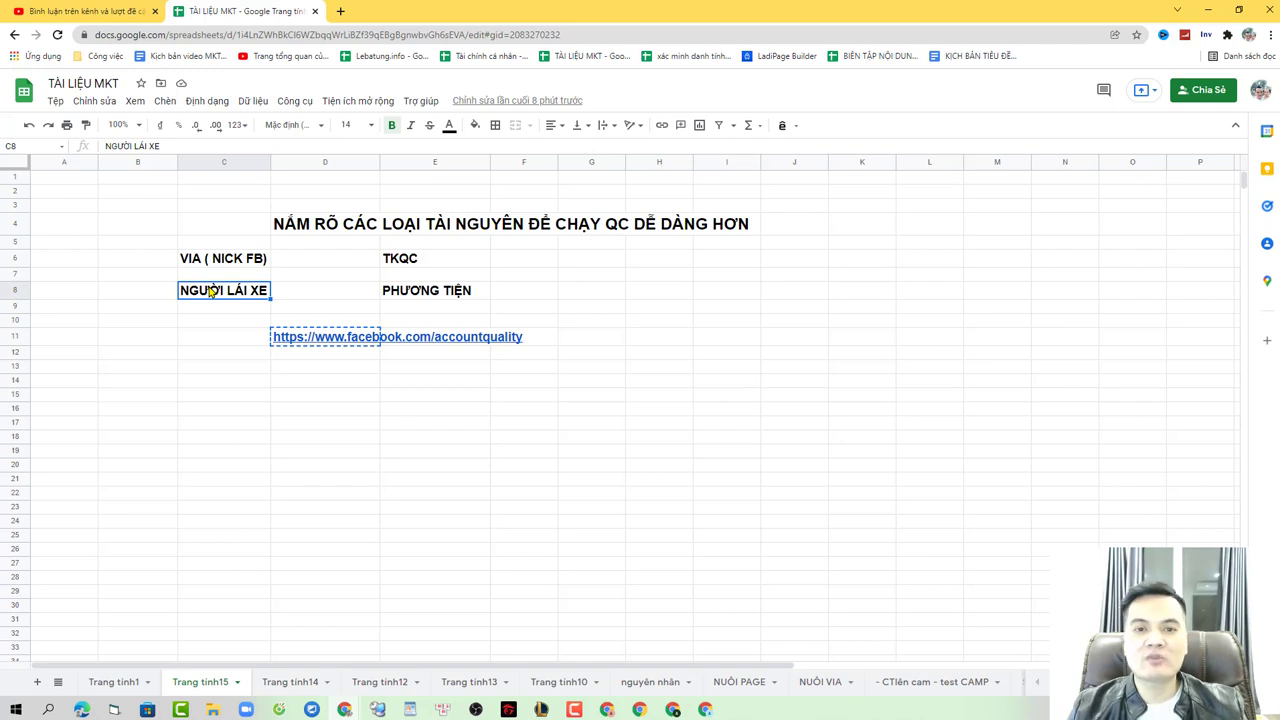
pyautogui.click(615, 297)
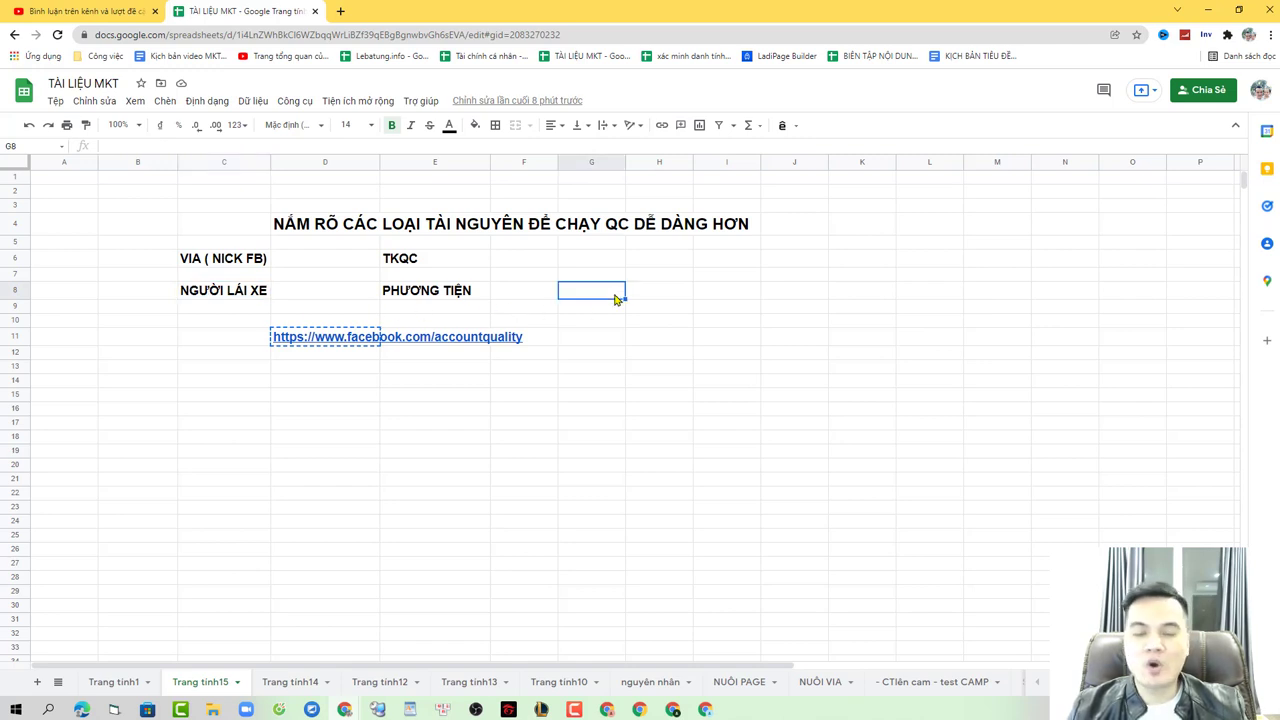